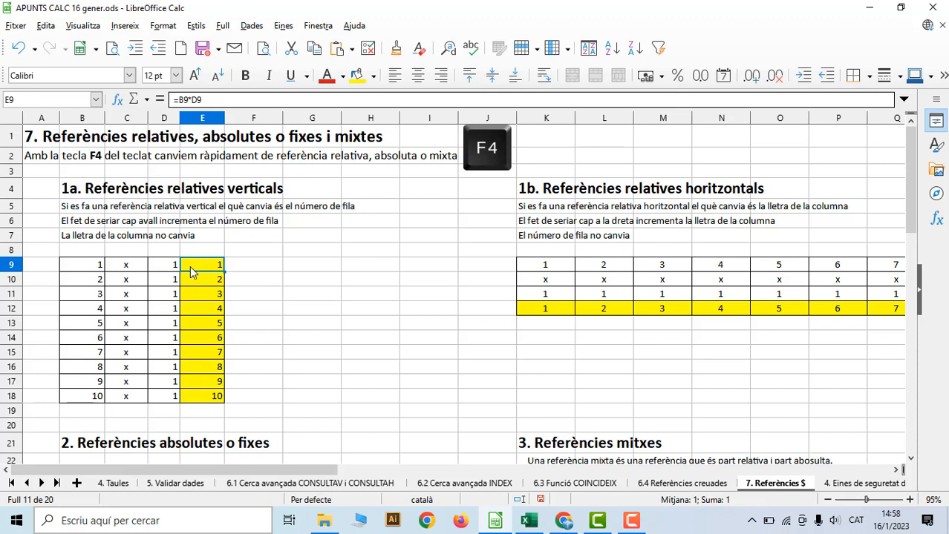
- Examine the multiplication formulas in E9 to E12 of the vertical relative references table
click(209, 100)
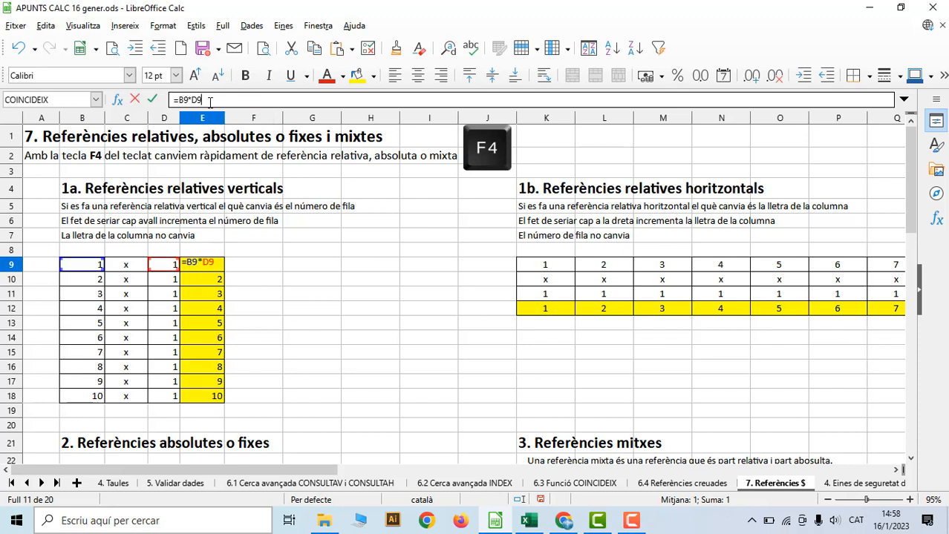
click(202, 279)
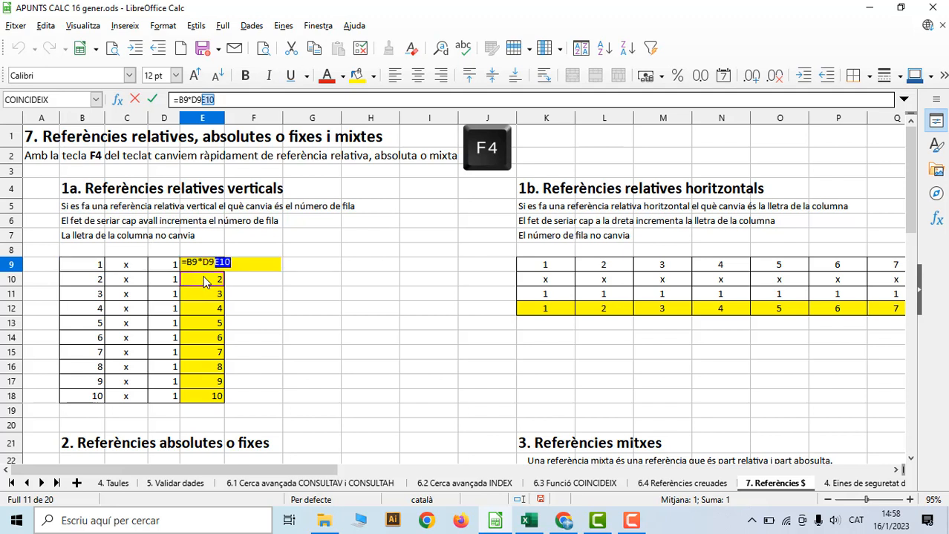
key(Escape)
click(206, 278)
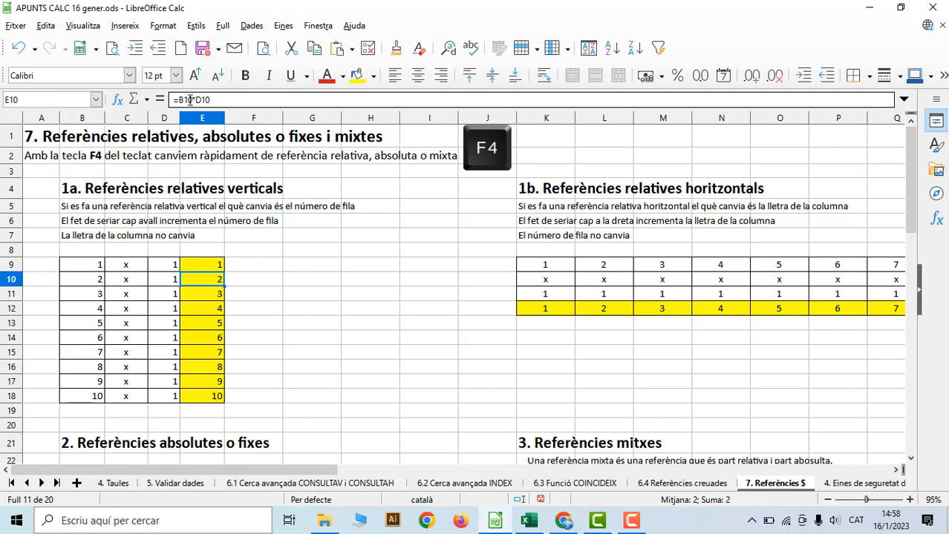
click(203, 300)
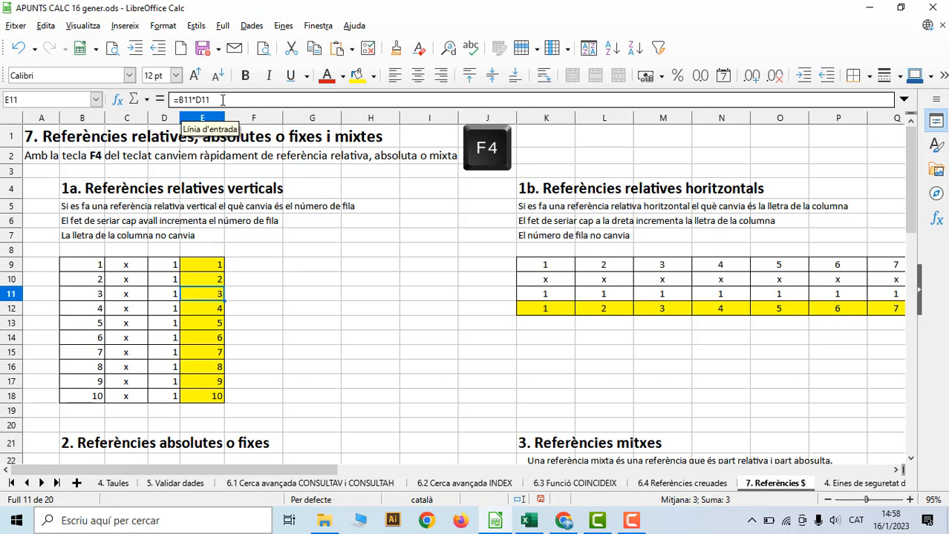
click(215, 310)
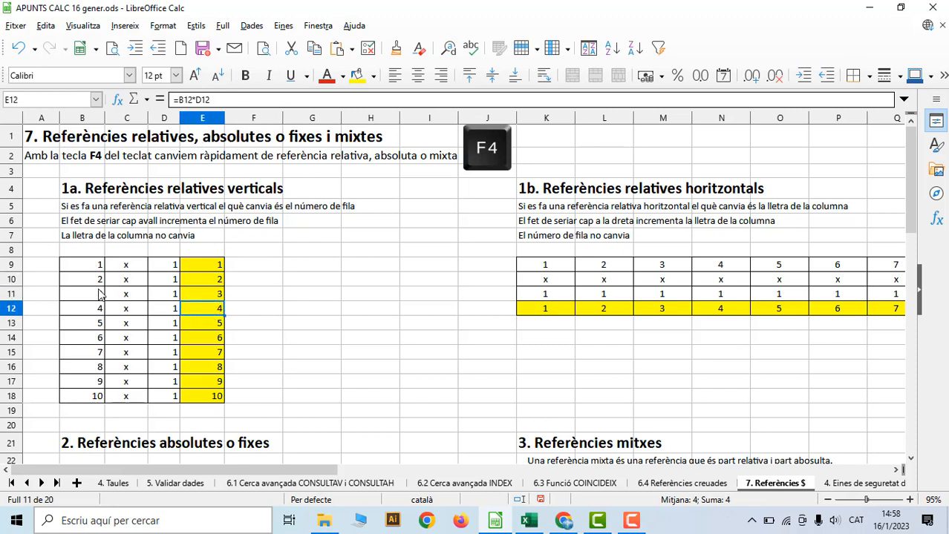
click(202, 269)
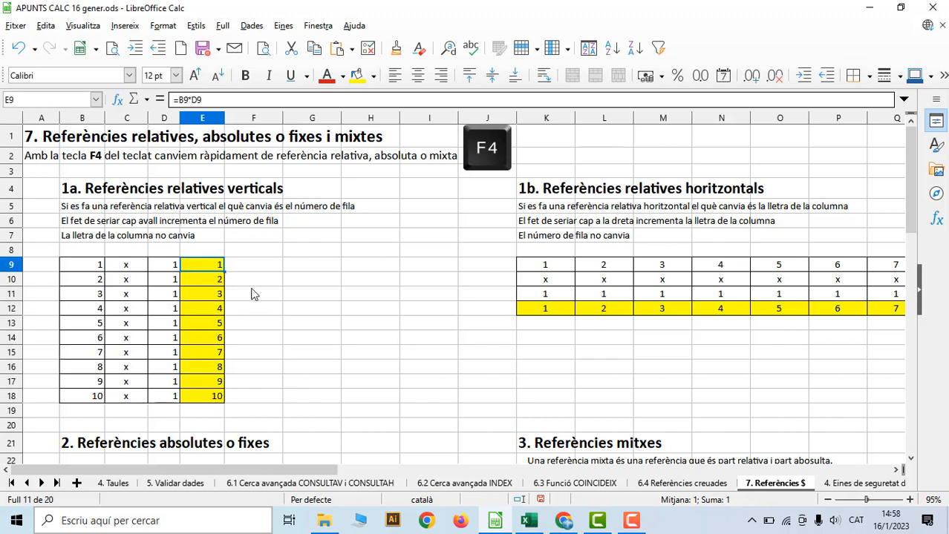
- Clear the results in E9:E18 of the vertical multiplication table
drag(205, 281, 199, 397)
key(Delete)
key(Up)
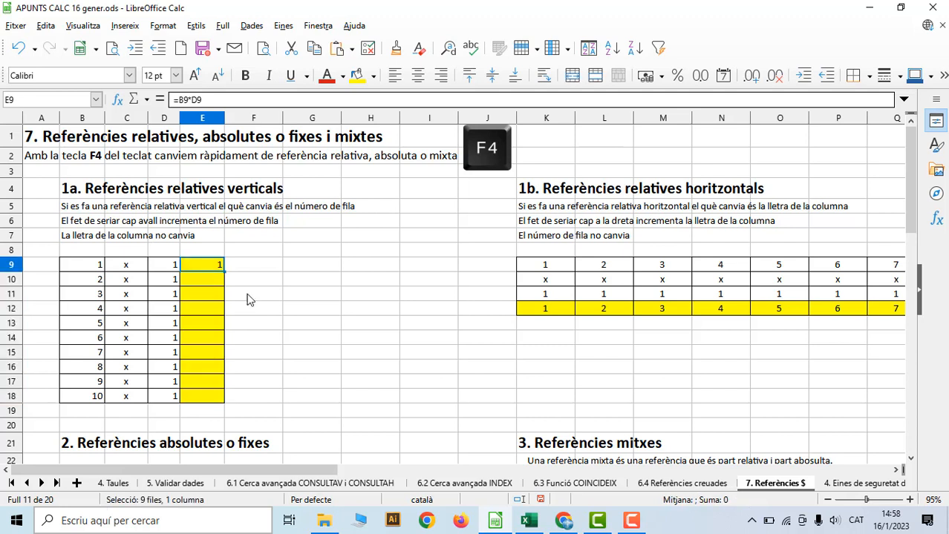
key(Delete)
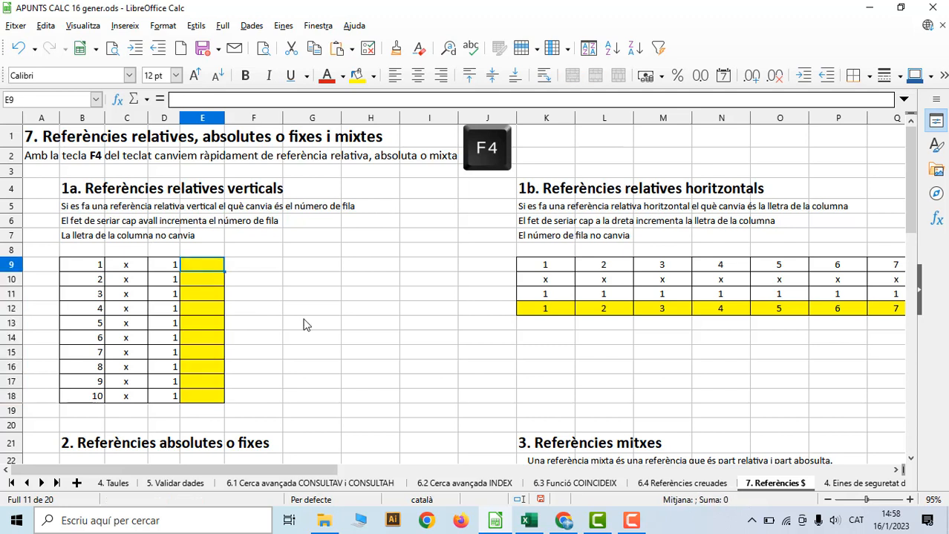
- Enter the formula =B9*D9 in E9 and fill it down to E18
text(=)
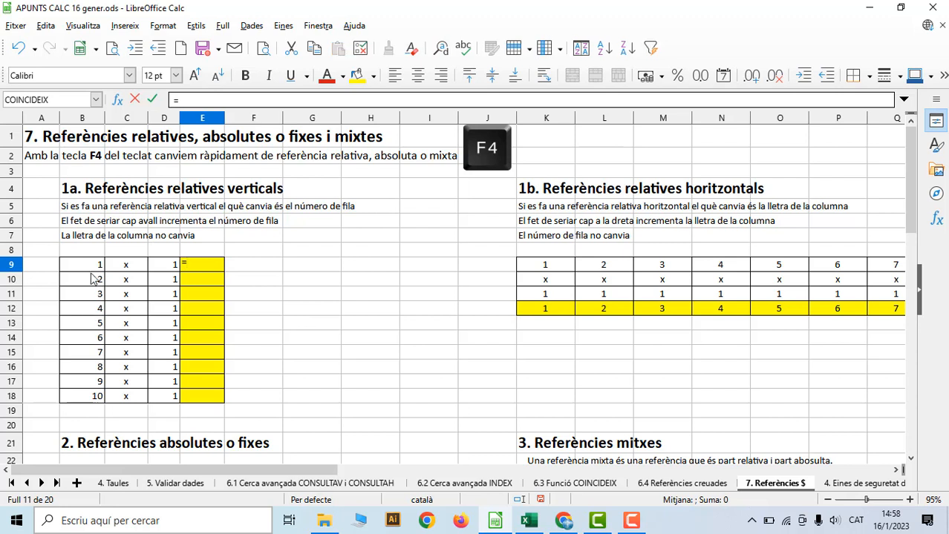
click(97, 266)
text(*)
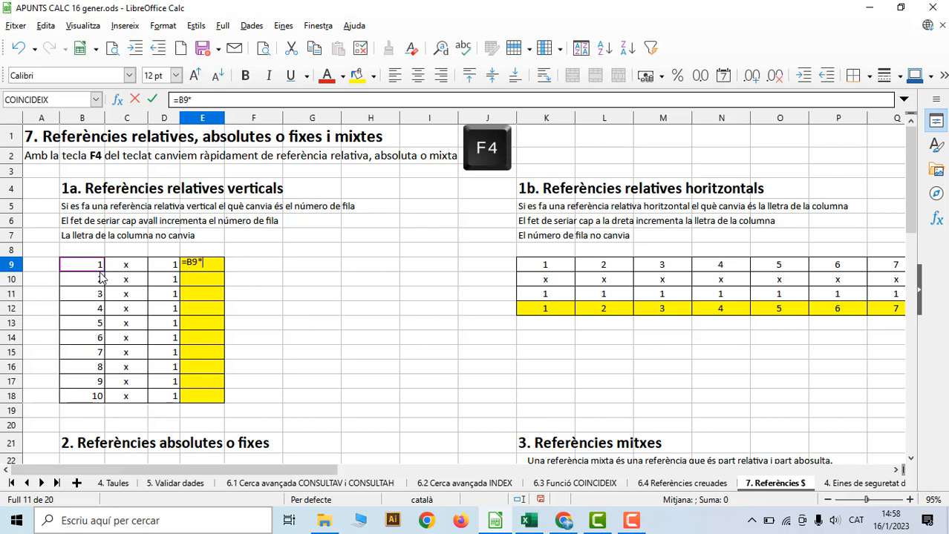
click(173, 269)
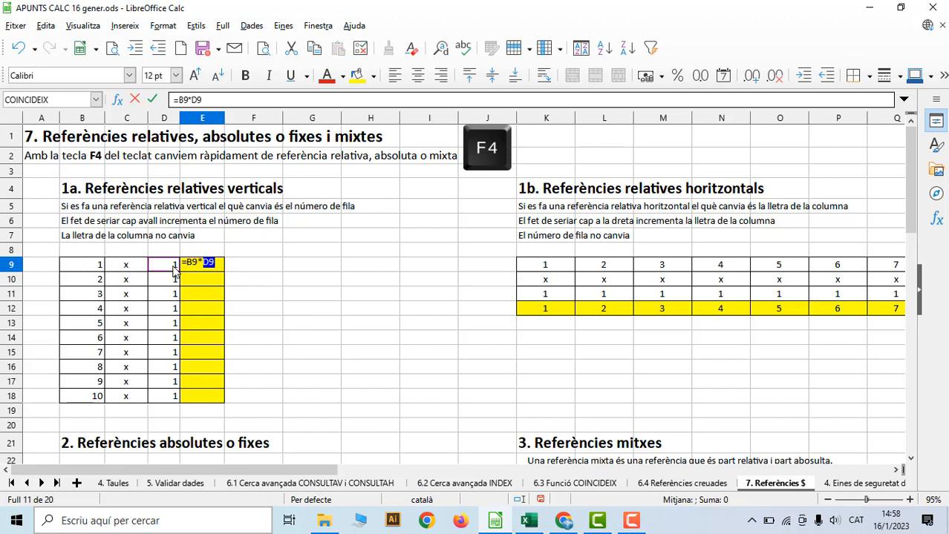
key(Return)
click(214, 267)
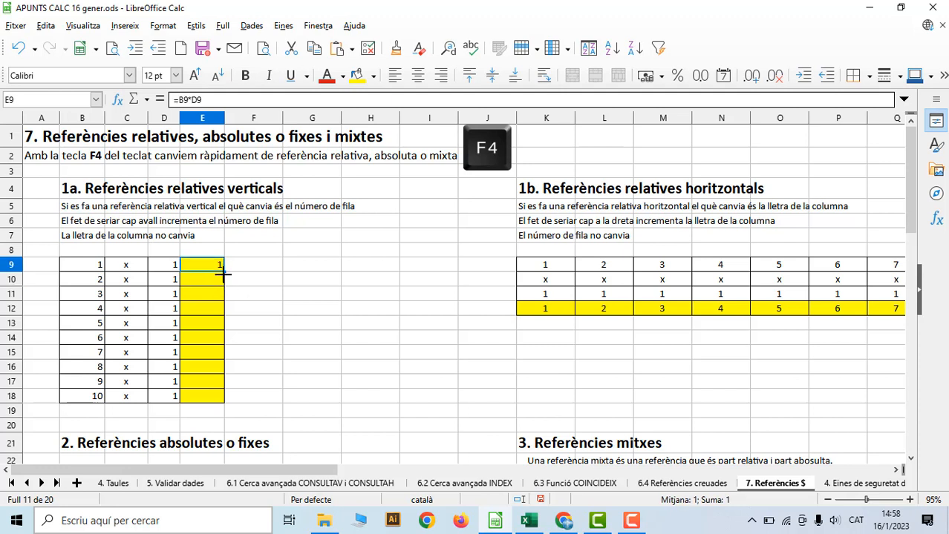
drag(222, 273, 209, 397)
- Check how the row numbers change in the filled formulas from E10 down to E18
click(212, 287)
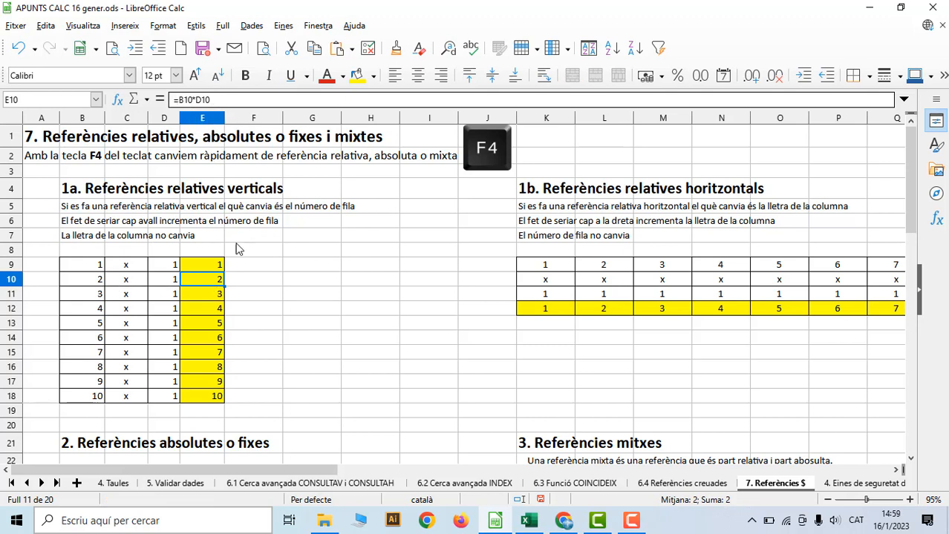
click(217, 297)
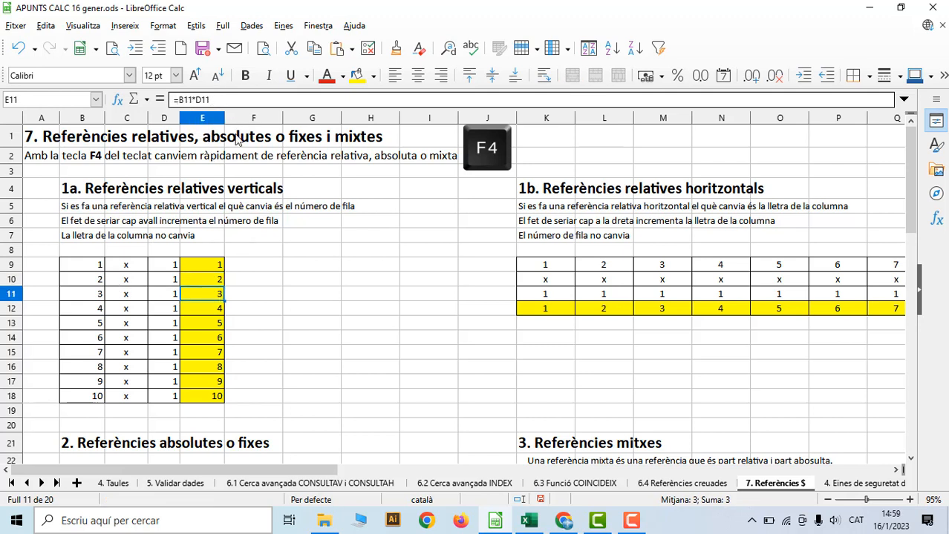
click(217, 309)
click(214, 325)
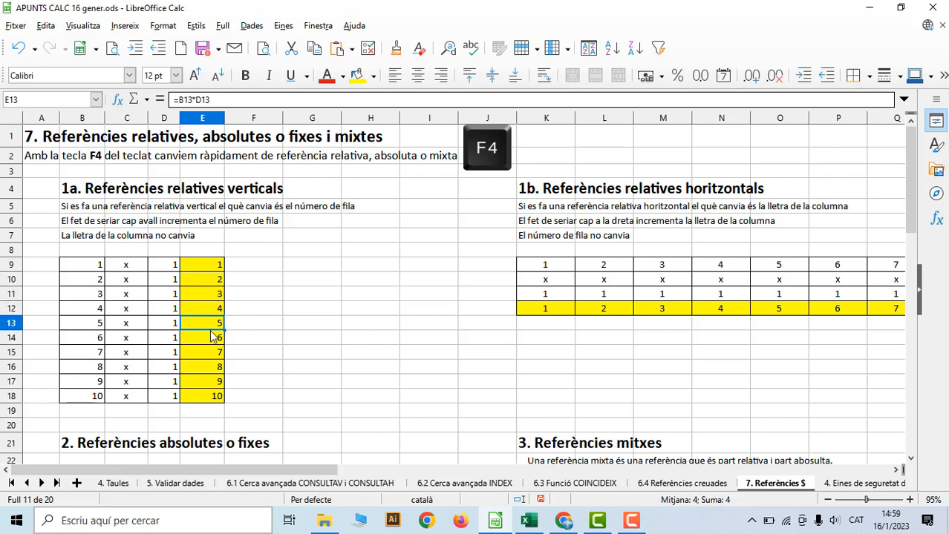
click(214, 339)
click(209, 355)
click(210, 369)
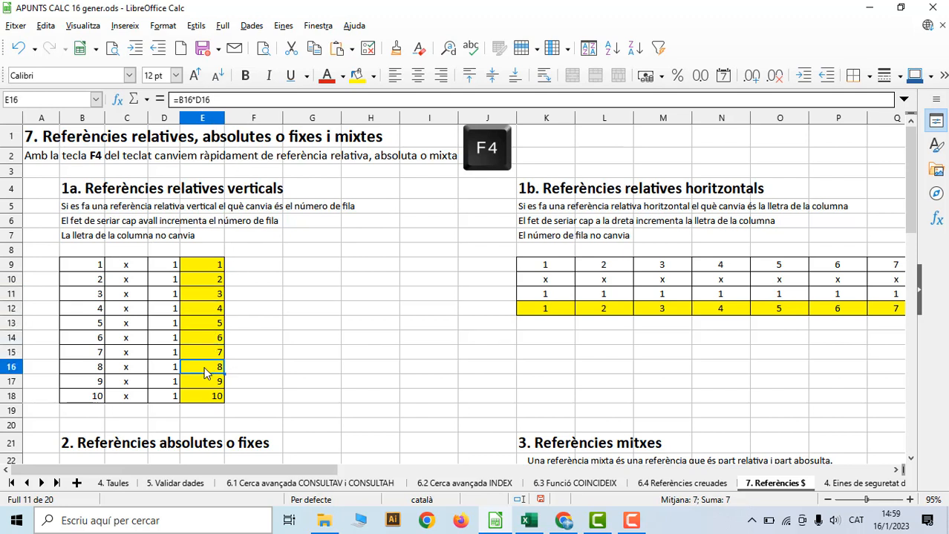
click(212, 384)
click(212, 400)
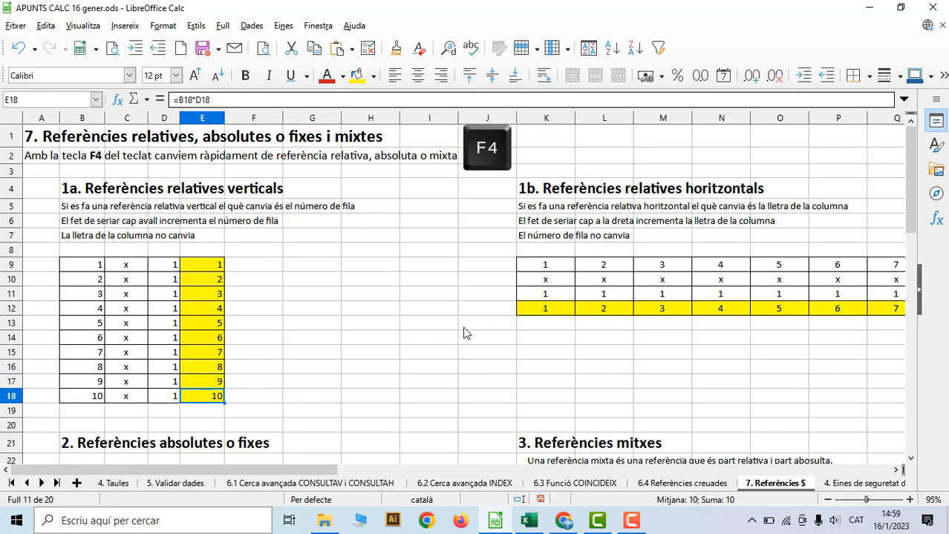
- Examine the horizontal relative references table, checking cells K9 to K12 and the row 12 formulas up to N12
drag(313, 468, 489, 495)
click(185, 265)
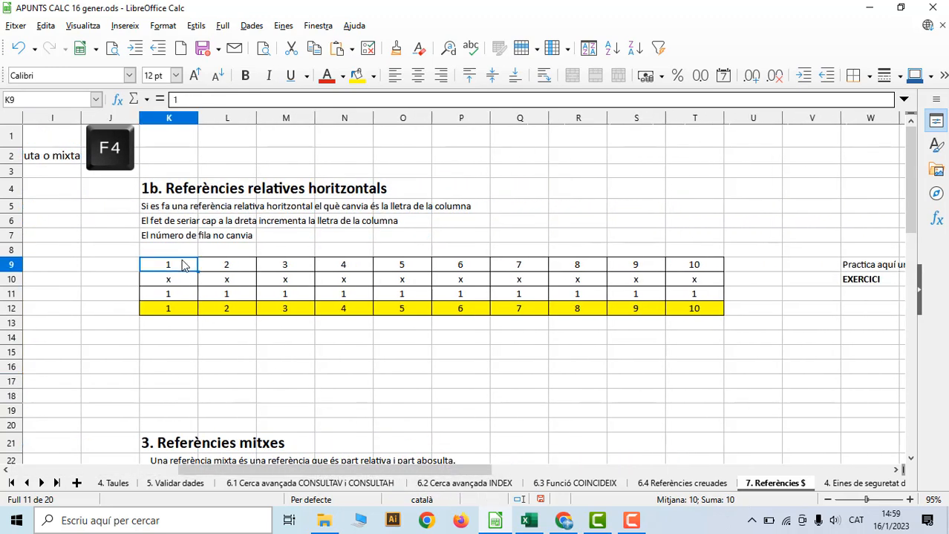
click(190, 281)
click(186, 295)
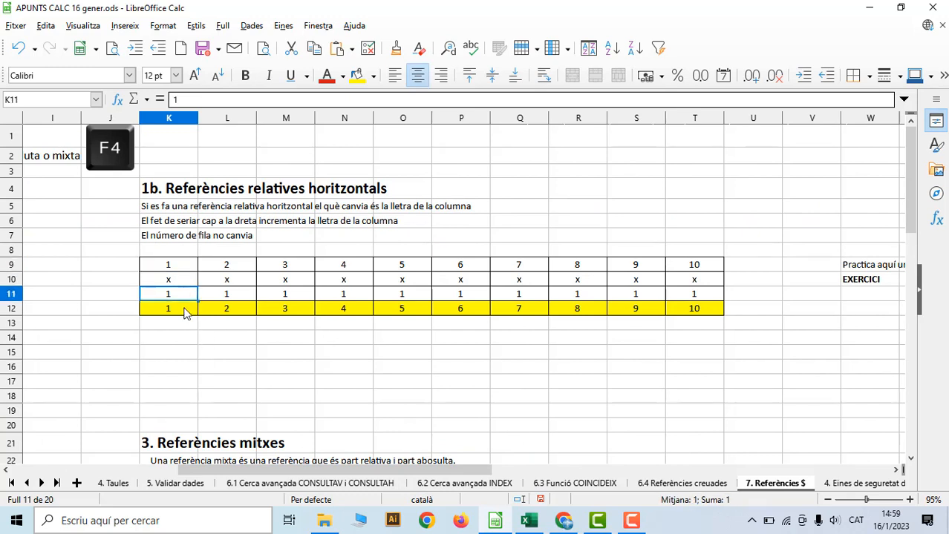
click(185, 309)
click(221, 309)
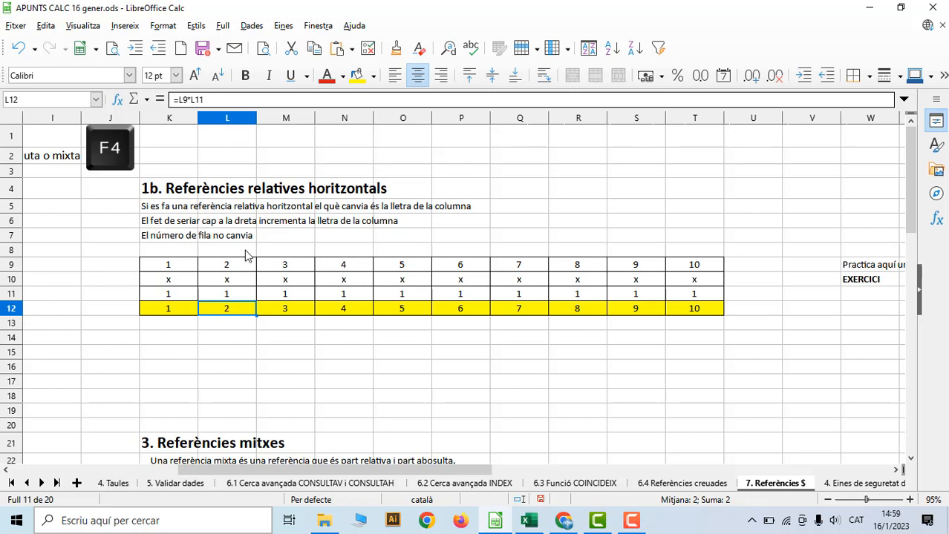
click(170, 313)
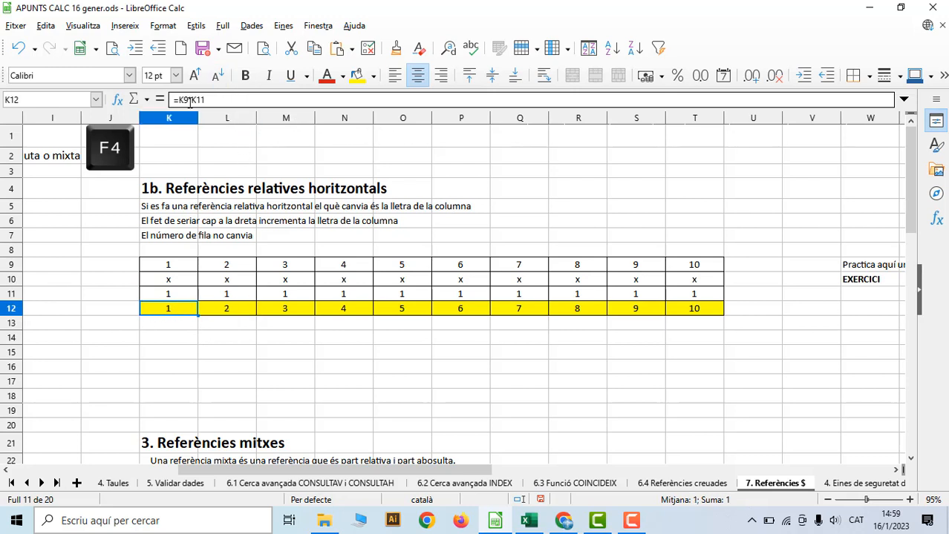
click(227, 309)
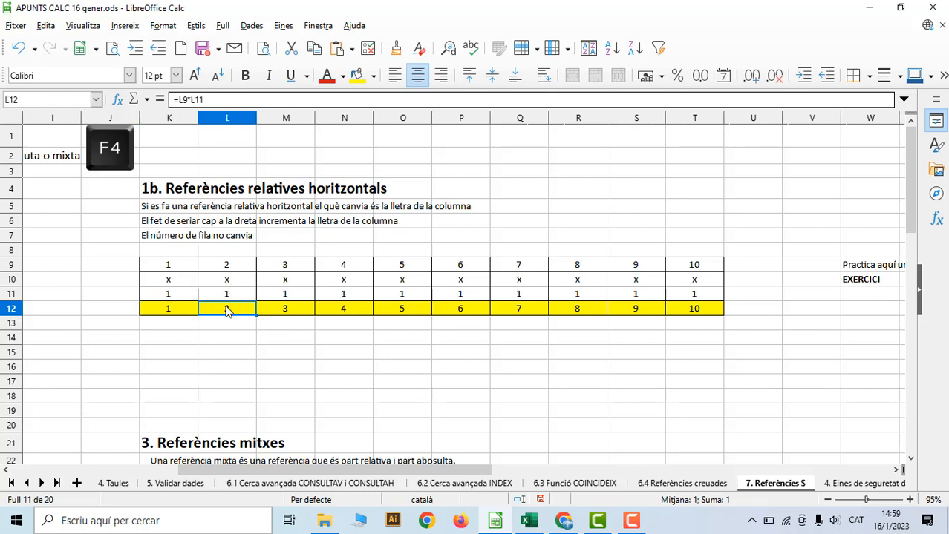
click(297, 311)
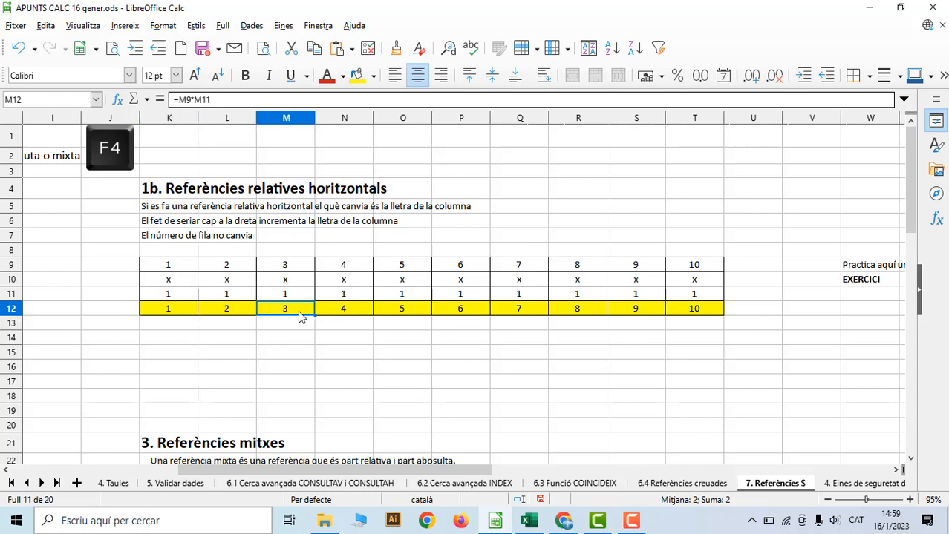
click(342, 310)
- Clear the results in K12:T12 of the horizontal multiplication table
drag(227, 311, 704, 310)
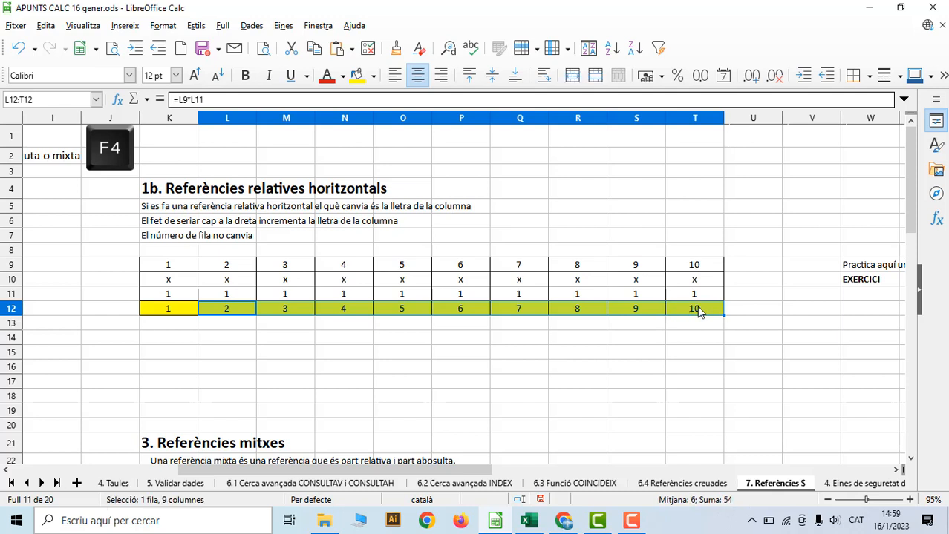
key(Delete)
click(160, 311)
key(Delete)
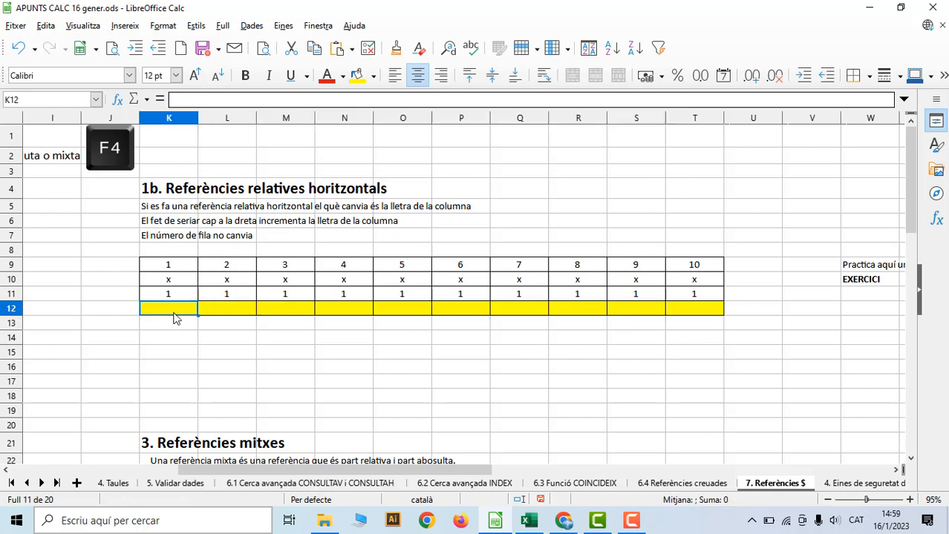
- Enter the formula =K9*K11 in K12 and fill it across to T12
text(=)
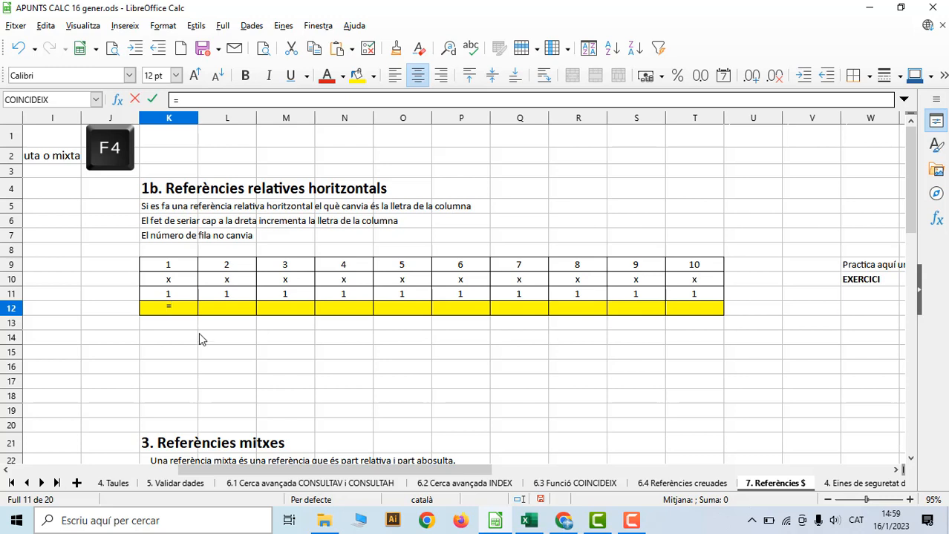
click(170, 266)
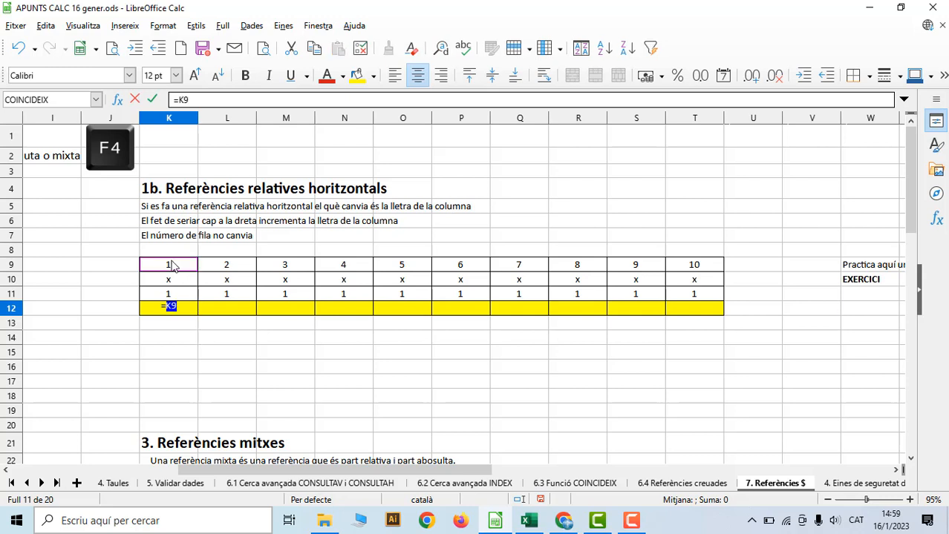
text(*)
click(168, 295)
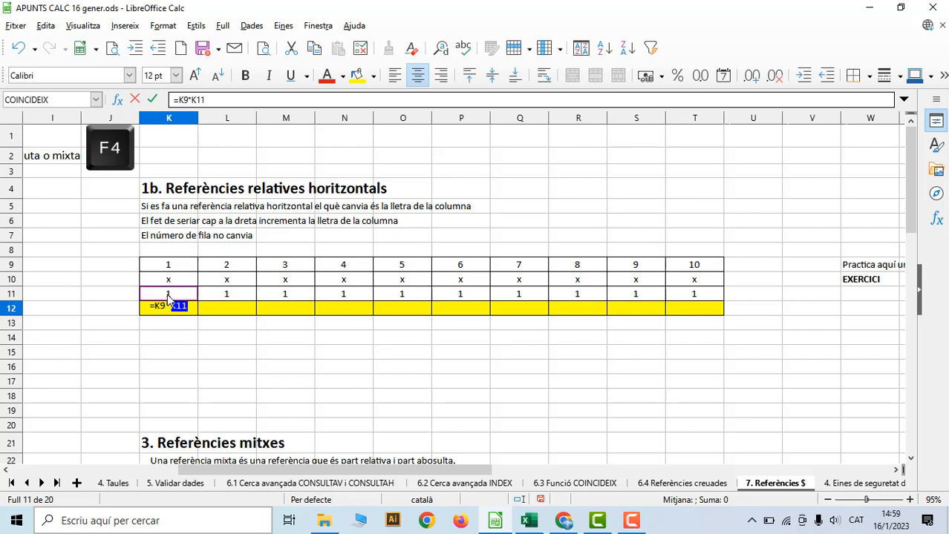
key(Return)
click(168, 309)
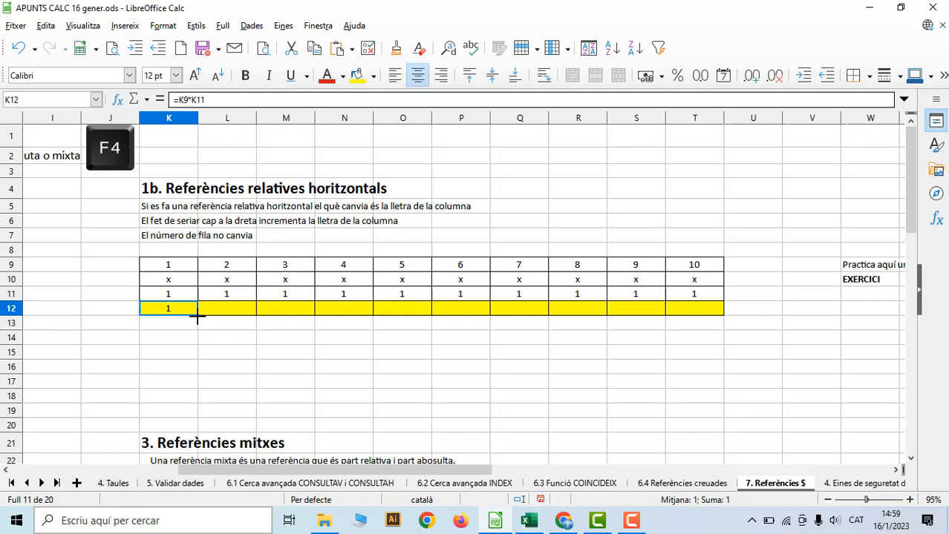
drag(197, 316, 696, 316)
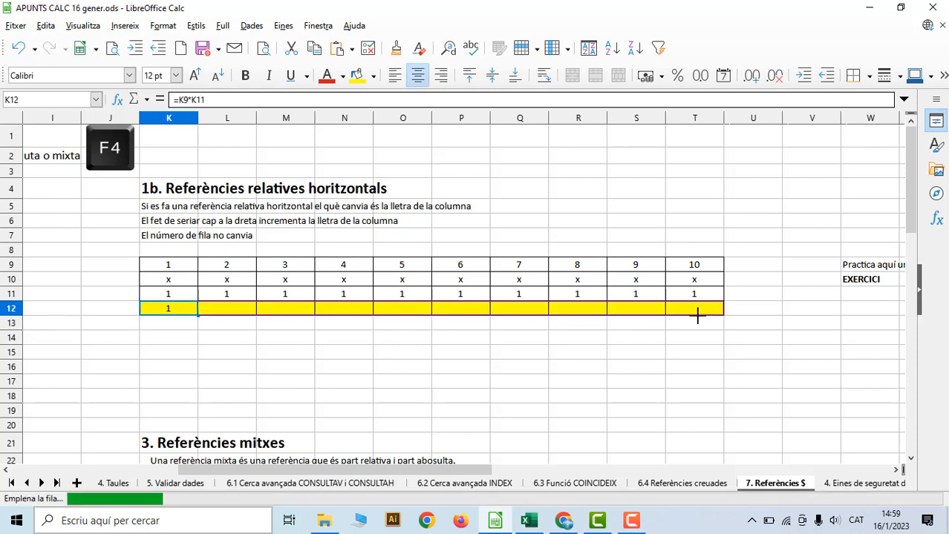
- Check how the column letters change in the filled formulas from L12 across to S12
click(219, 312)
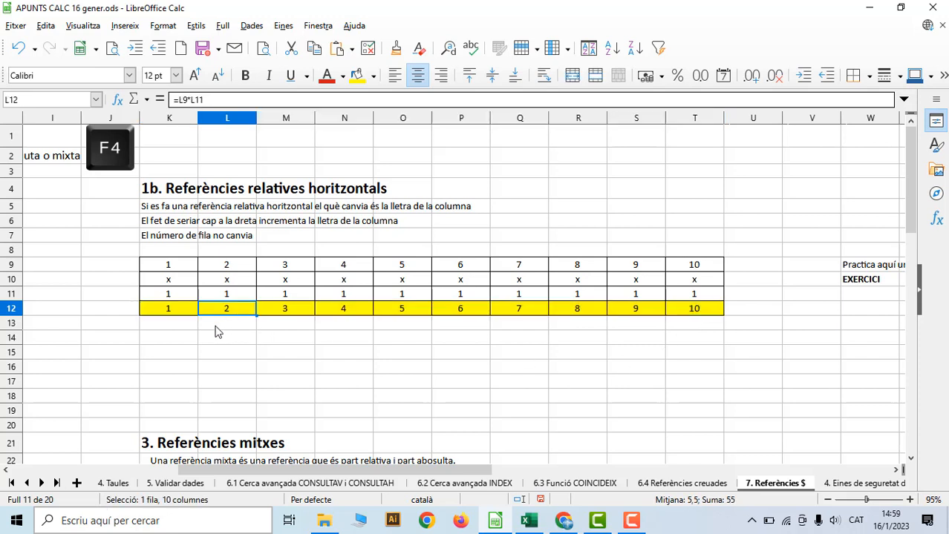
click(275, 315)
click(340, 314)
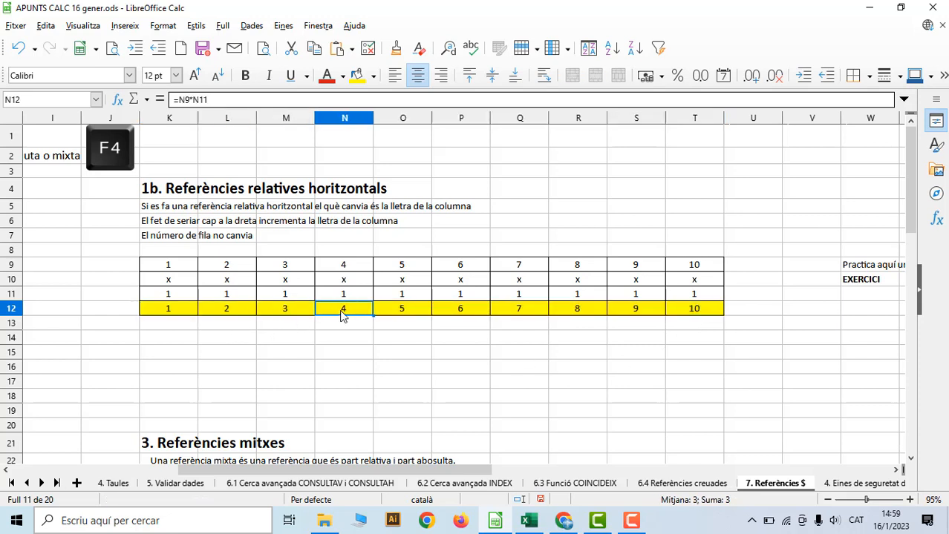
click(413, 316)
click(461, 314)
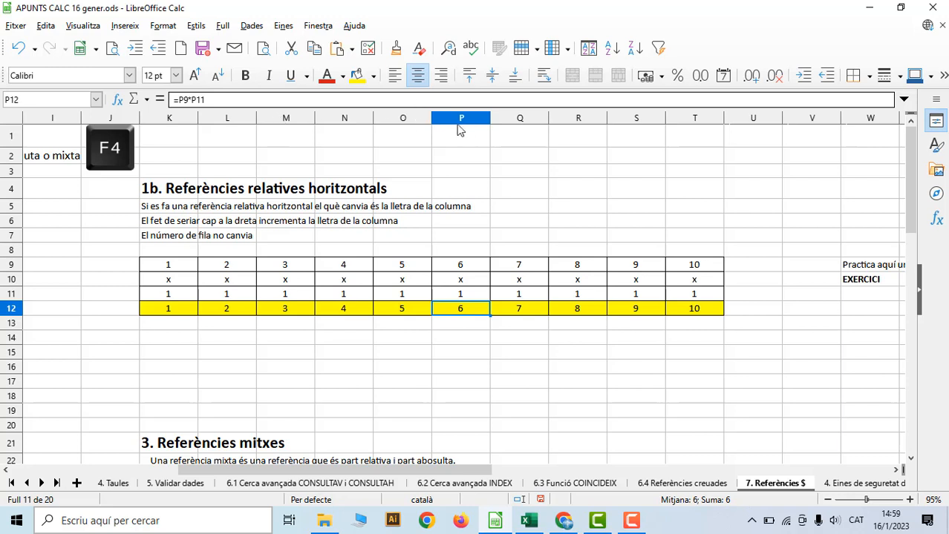
click(531, 313)
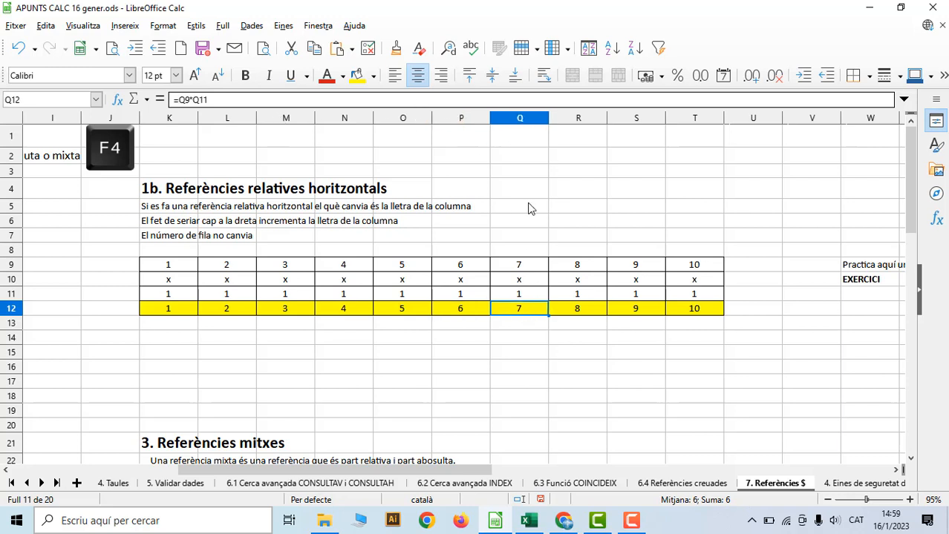
click(584, 315)
click(640, 310)
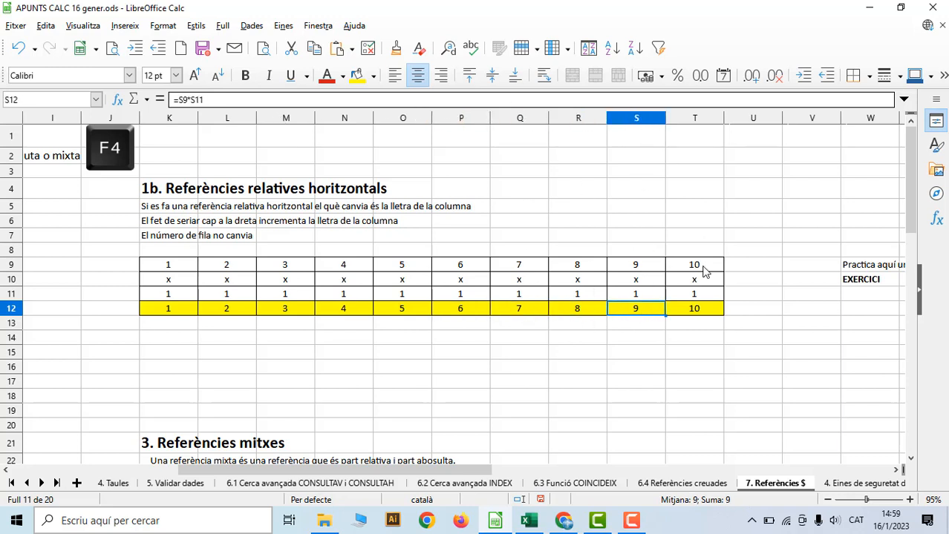
- Check the formula in T12 and look over the absolute references section with its multiplication table
click(703, 314)
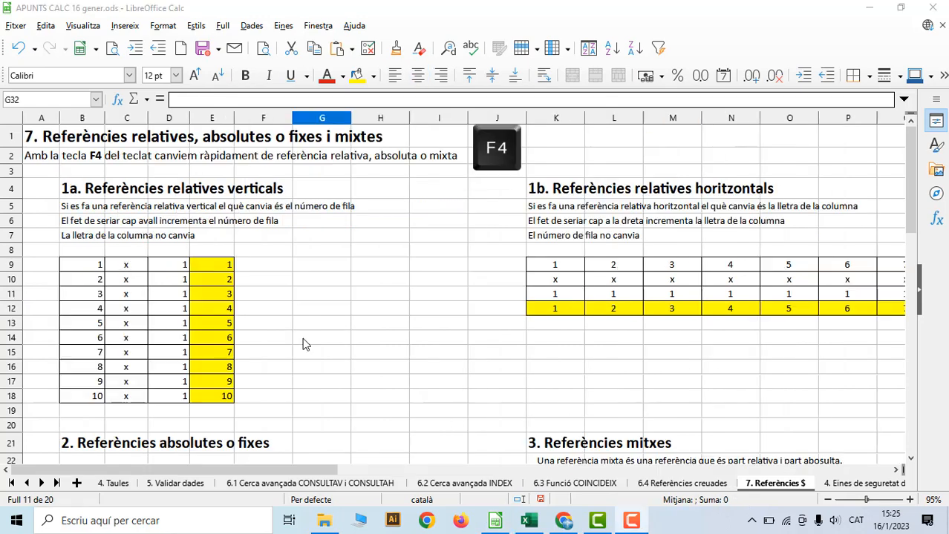
scroll(302, 344, down, 2)
scroll(303, 343, down, 1)
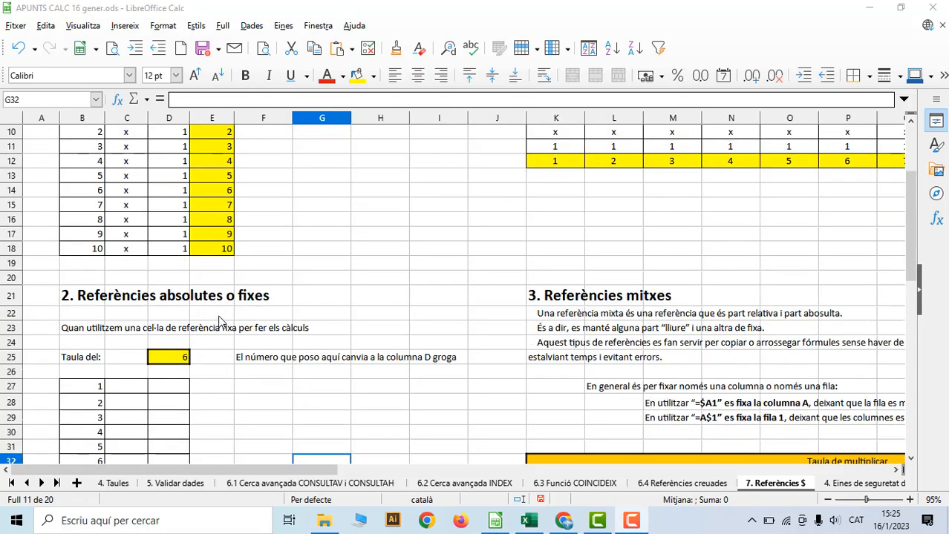
scroll(234, 344, down, 2)
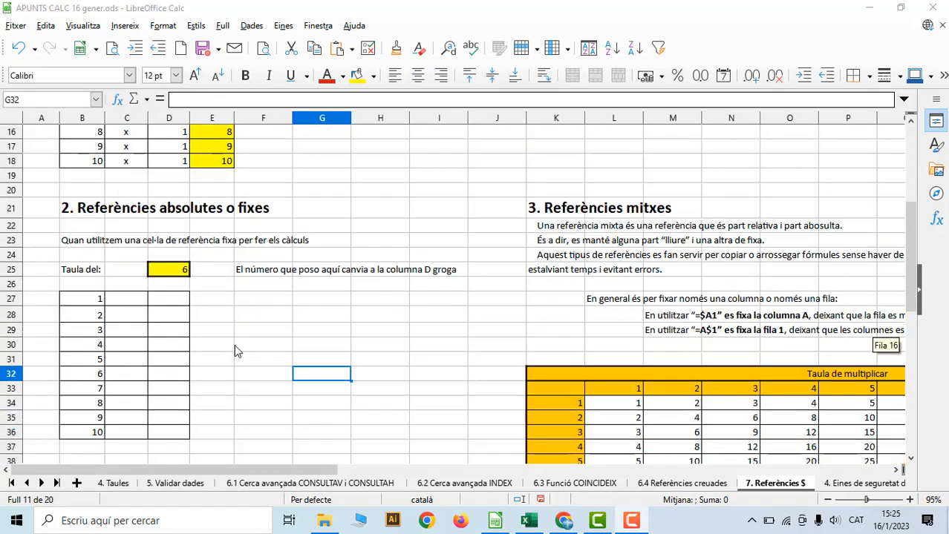
scroll(198, 326, up, 5)
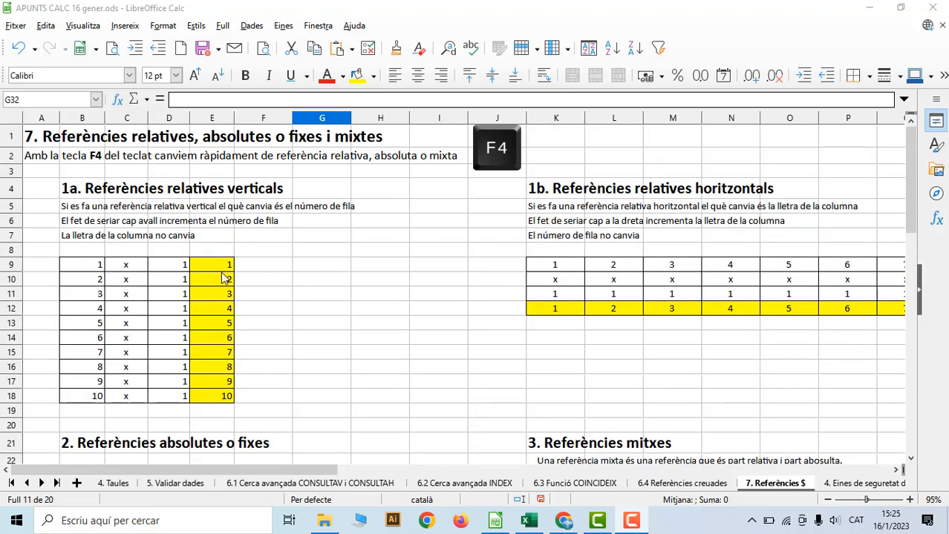
scroll(226, 411, down, 4)
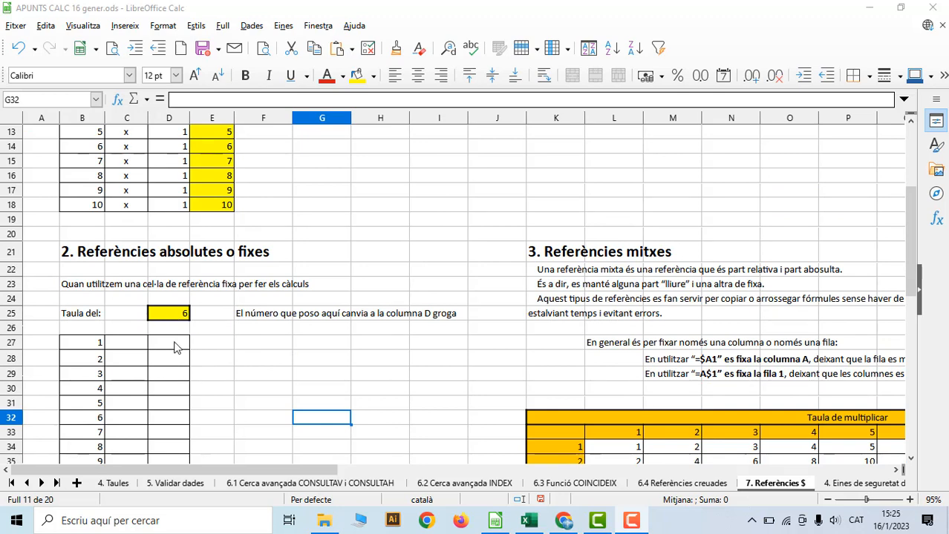
scroll(183, 371, down, 1)
- Enter =B27*$D$25 in D27, making D25 an absolute reference, and fill the formula down to D36
click(162, 303)
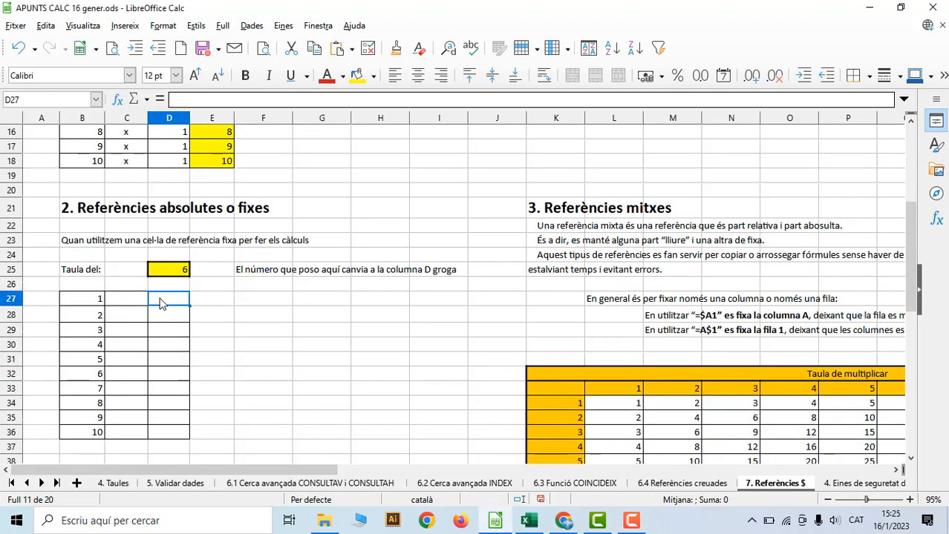
text(=)
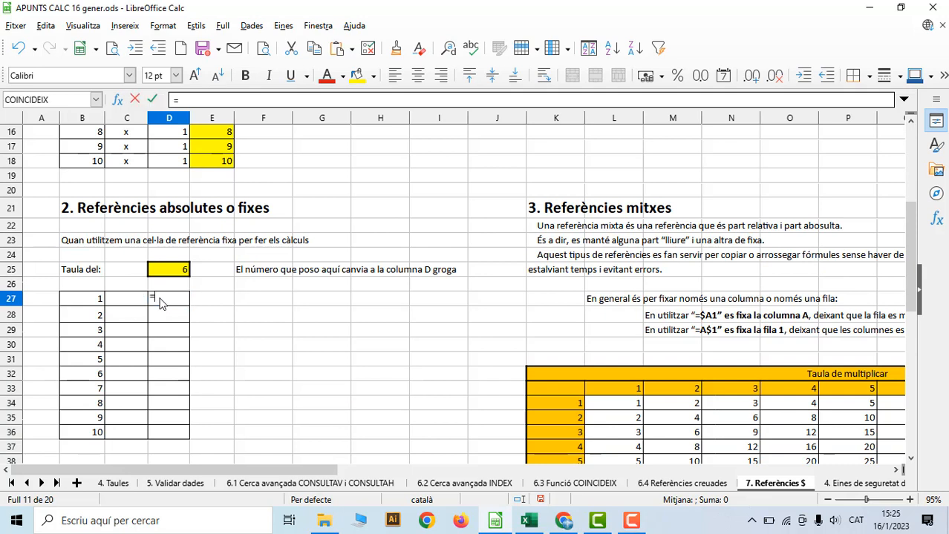
click(96, 303)
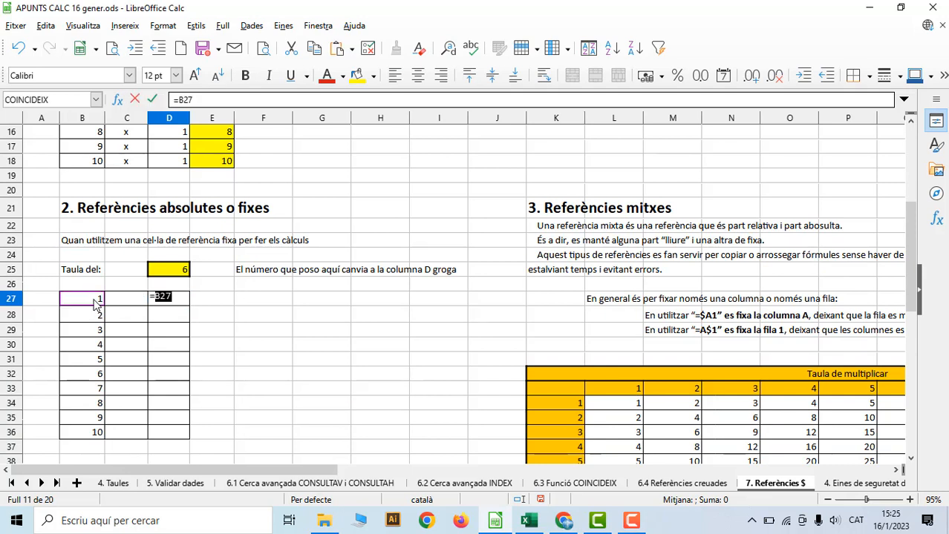
text(*)
click(182, 274)
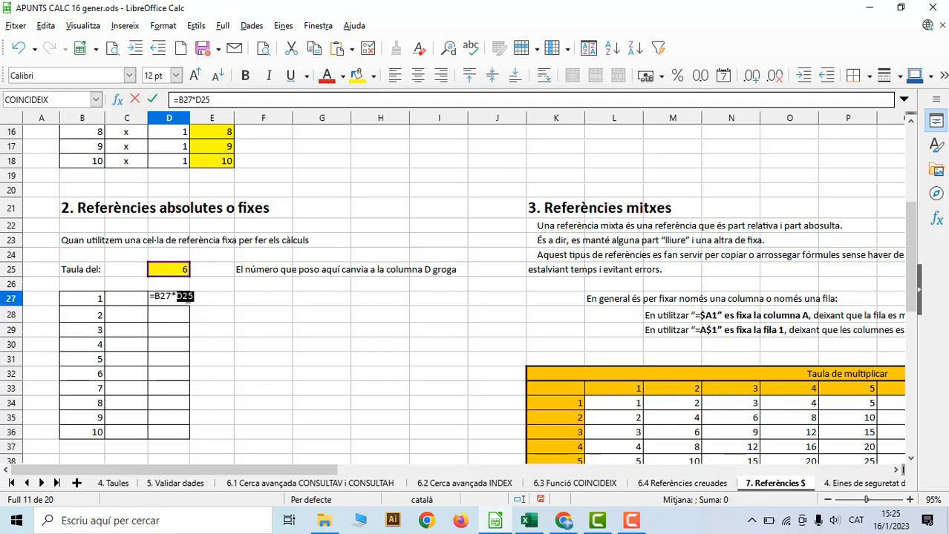
key(shift+F4)
key(Return)
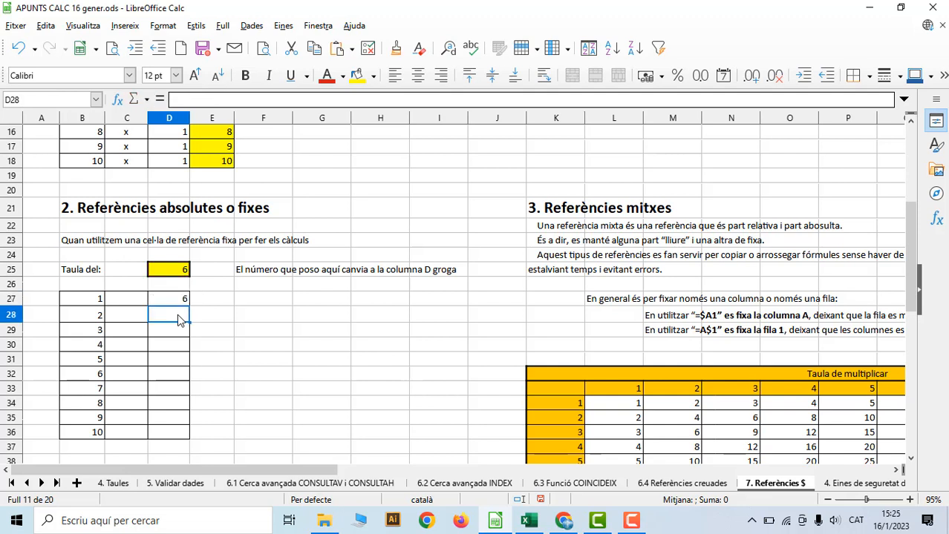
click(168, 301)
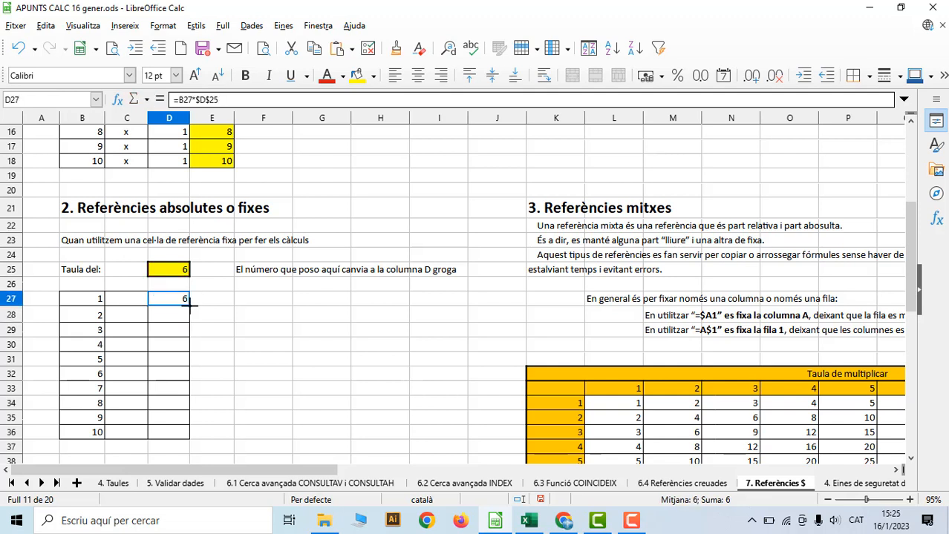
drag(189, 304, 181, 430)
- Examine the cells referenced by the filled formulas in column D, from D28 down to D32
click(176, 315)
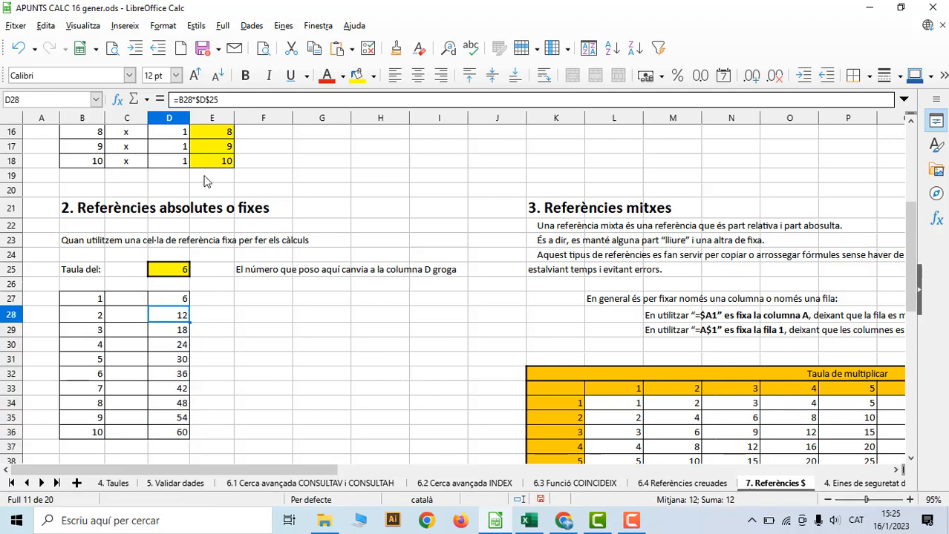
key(F2)
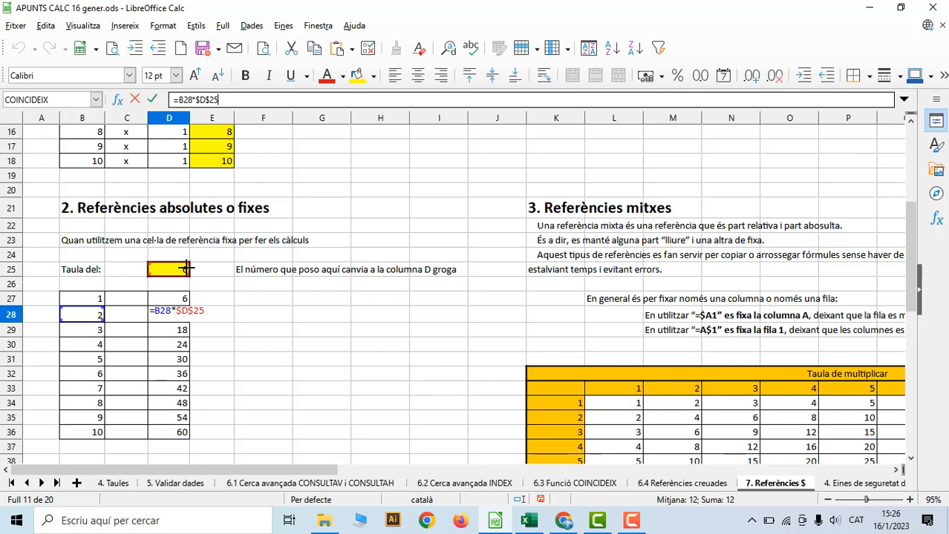
key(Return)
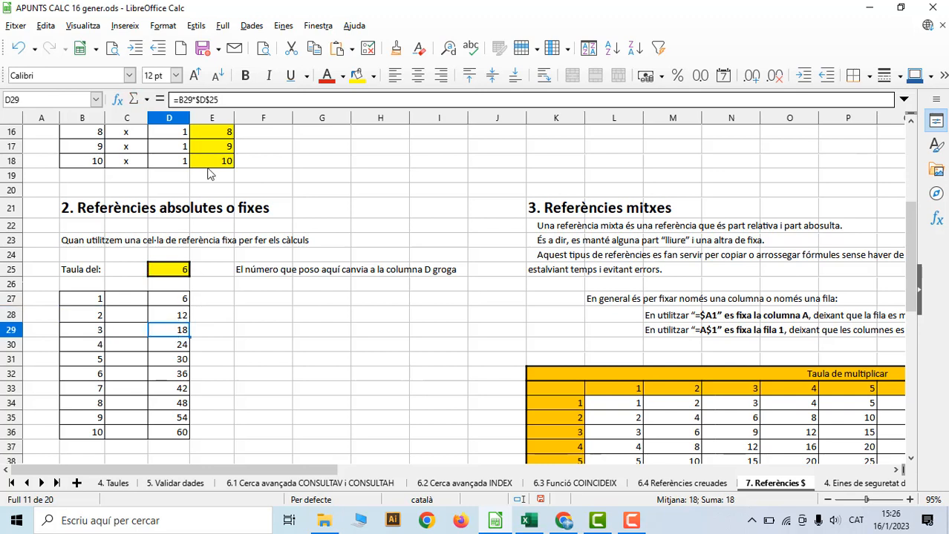
key(F2)
key(Return)
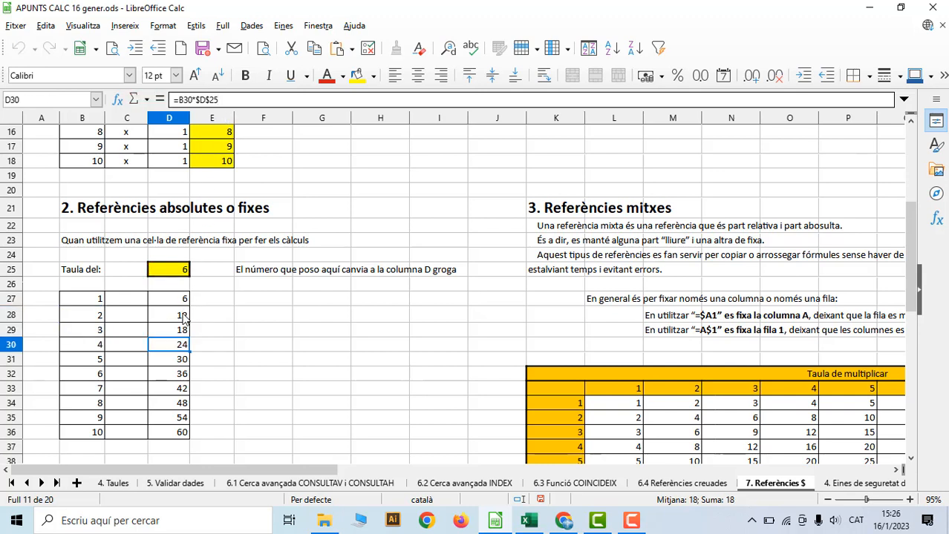
key(F2)
key(Return)
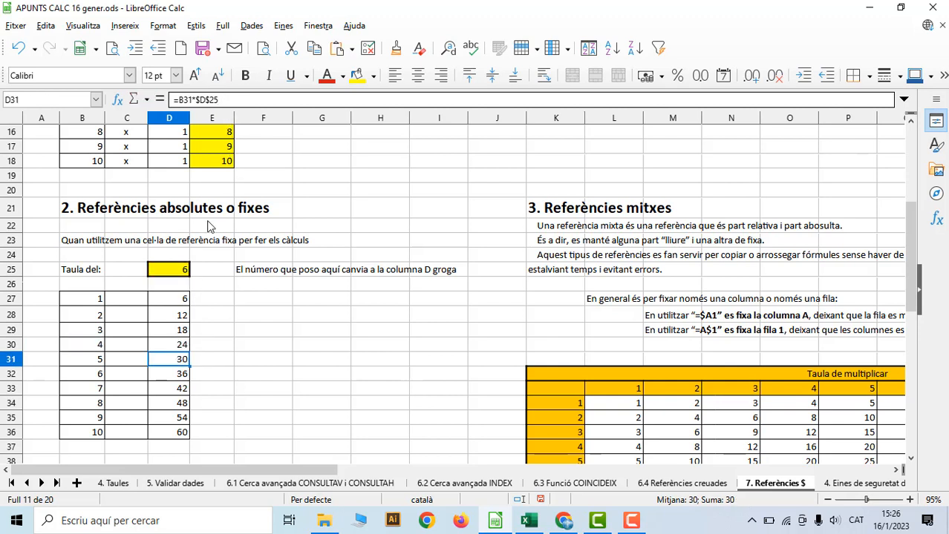
key(F2)
key(Return)
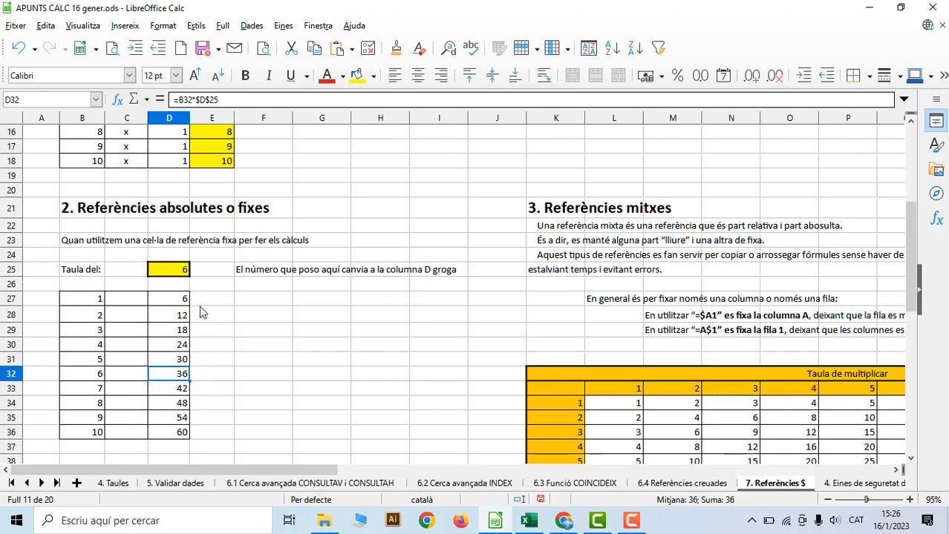
- Replace the formula in D27 with the fully relative =B27*D25 and fill it down to D36
click(186, 303)
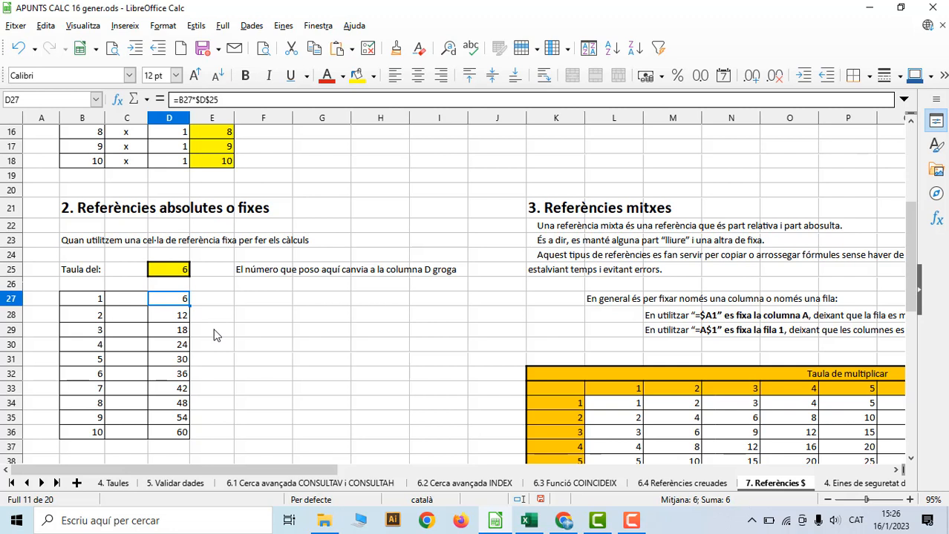
text(=)
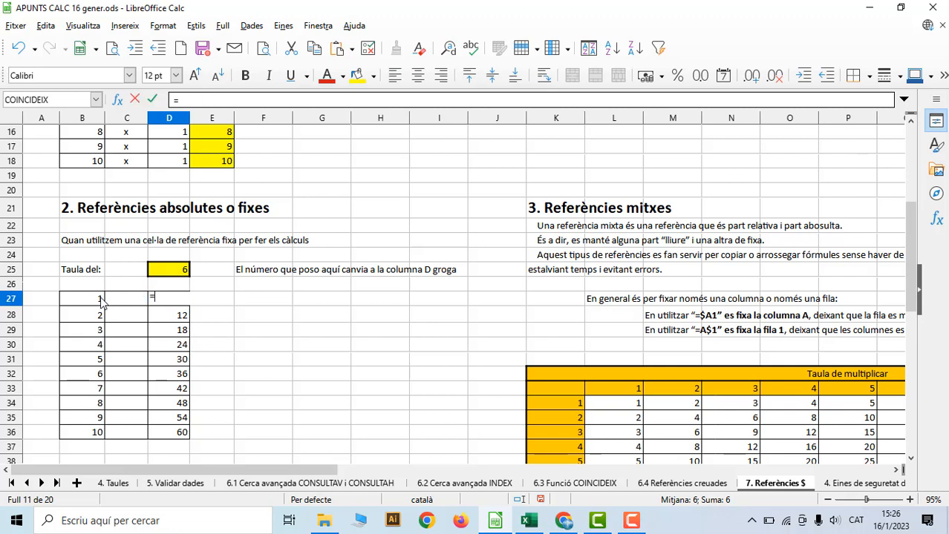
click(102, 300)
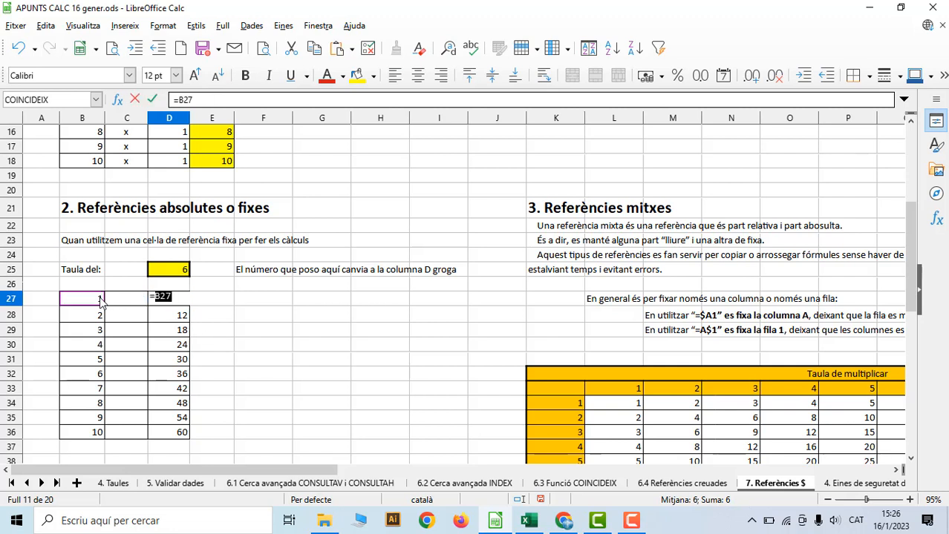
text(*)
click(179, 270)
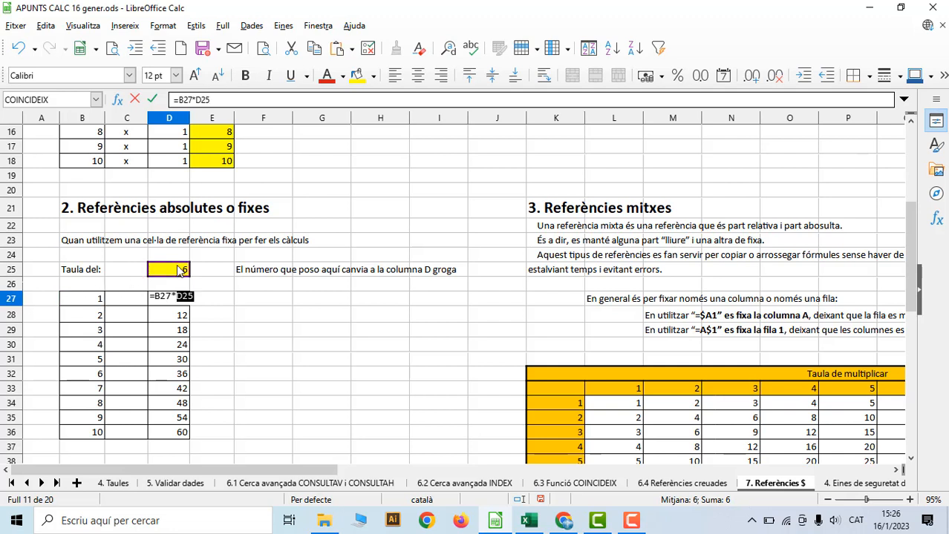
key(Return)
click(185, 303)
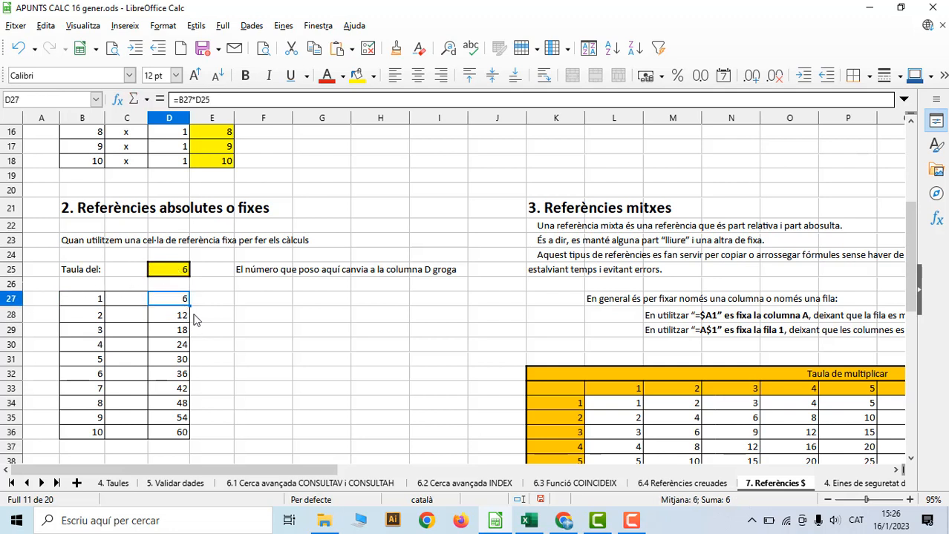
drag(191, 303, 196, 436)
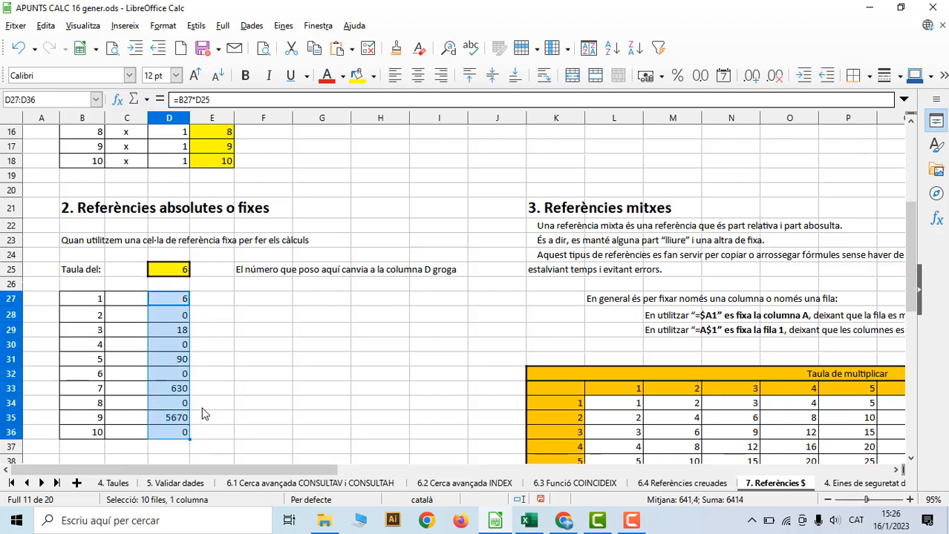
- Examine how both references shift in the relative formulas, going from D28 down to D33
click(182, 315)
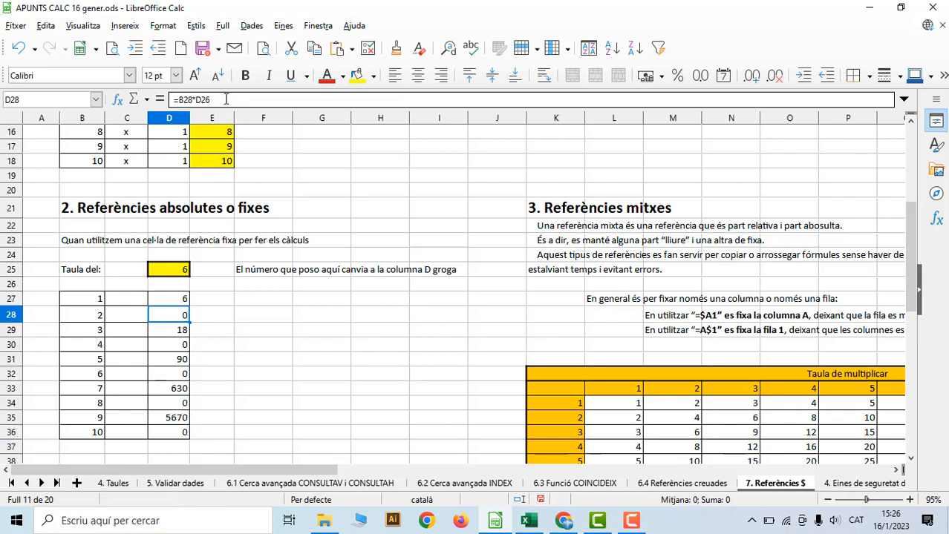
click(225, 98)
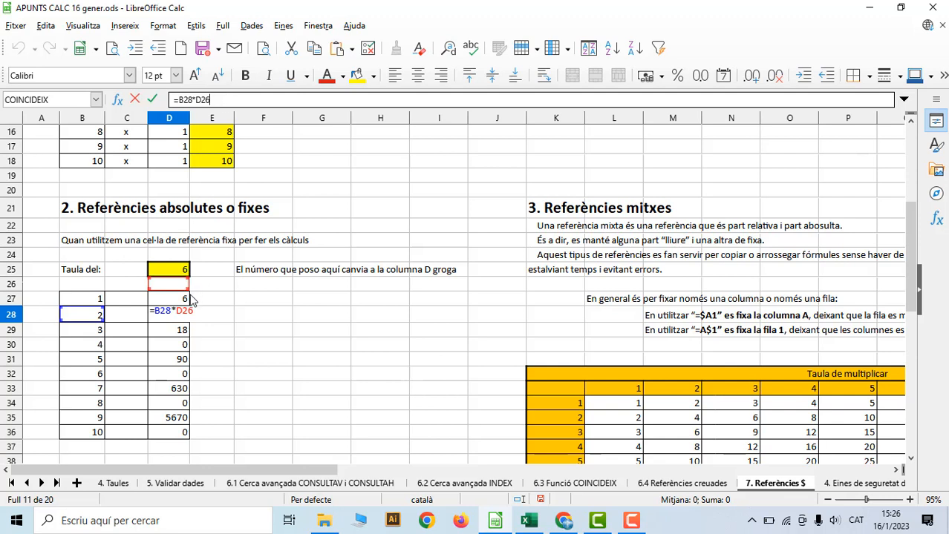
key(Return)
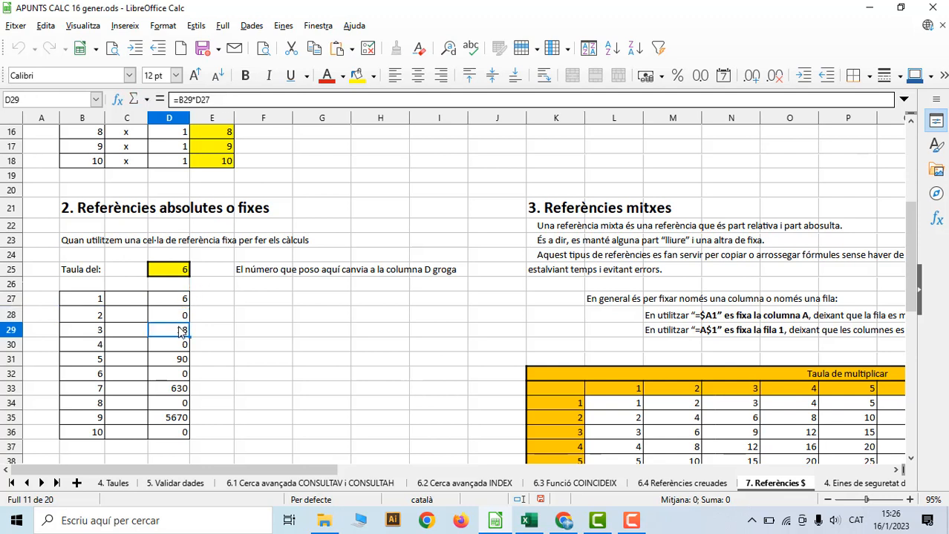
click(217, 100)
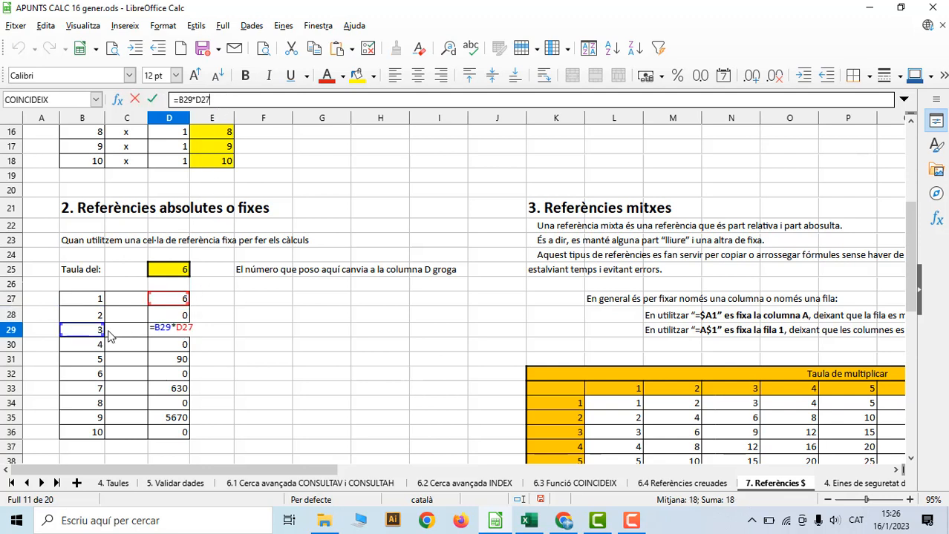
key(Return)
click(217, 100)
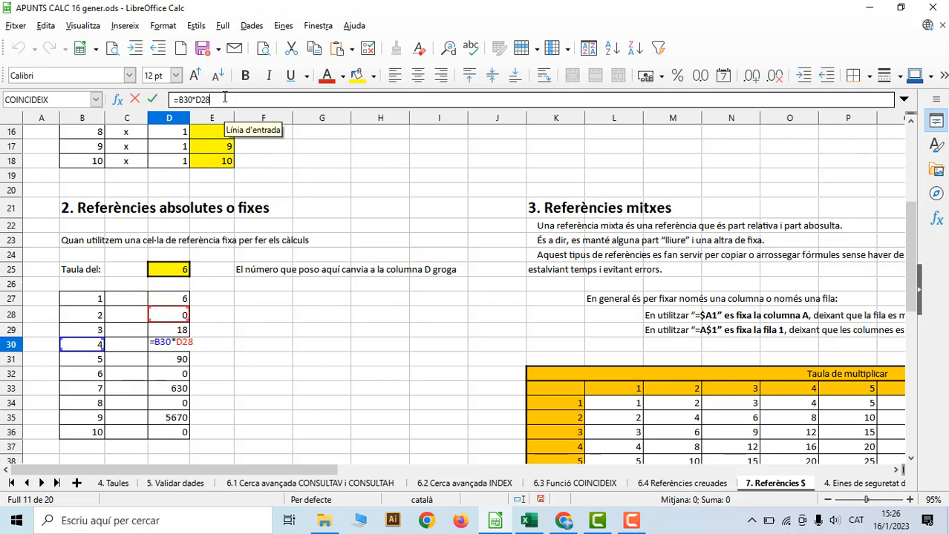
key(Return)
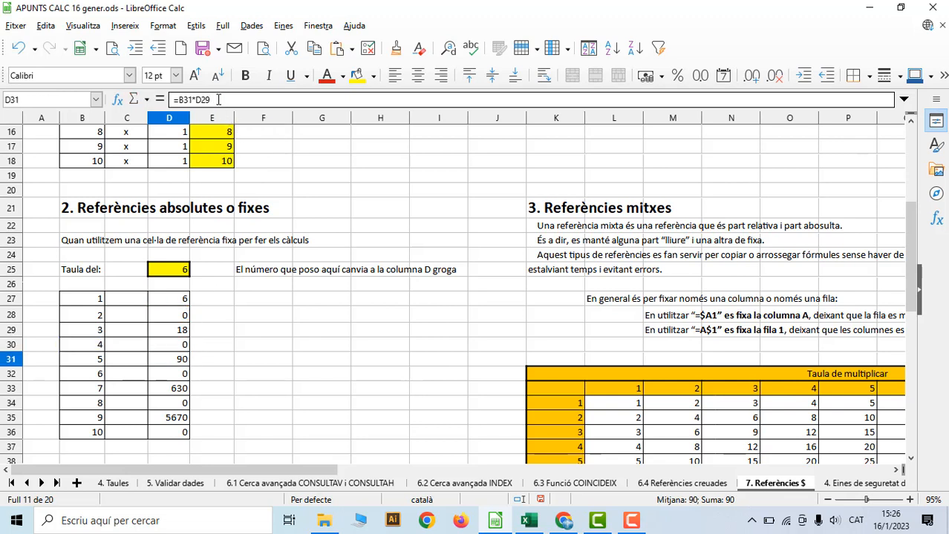
click(220, 99)
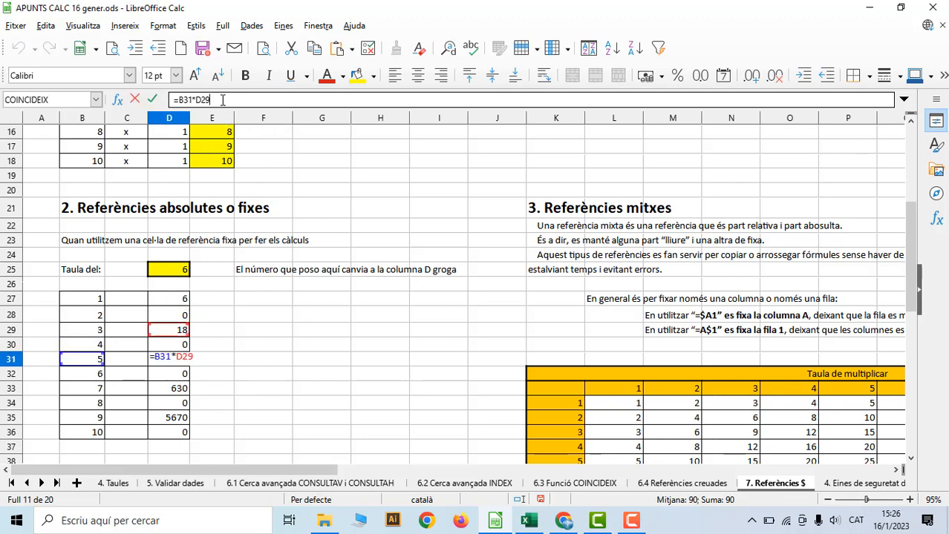
key(Return)
key(Down)
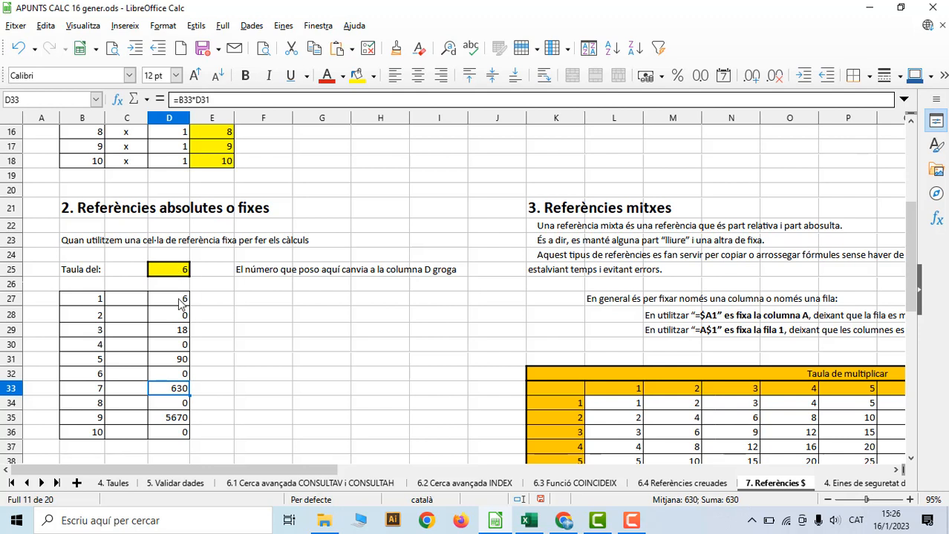
- Enter =B27*$D$25 in D27 with D25 as an absolute reference, and fill the formula down to D36
click(180, 302)
text(=)
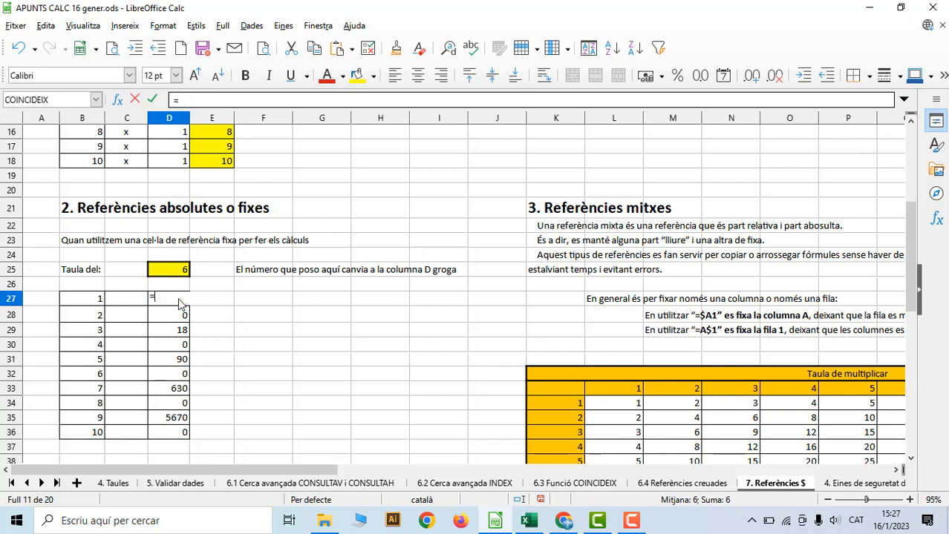
click(94, 300)
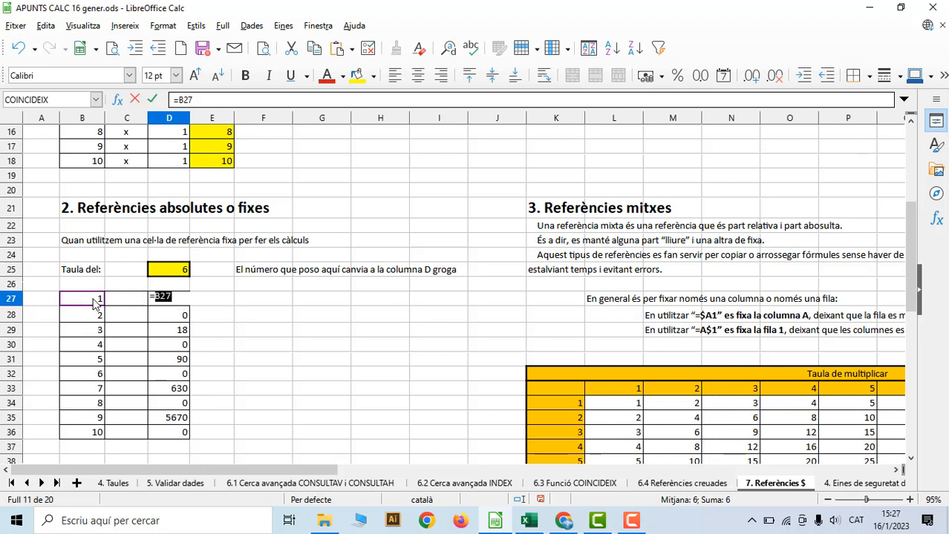
click(181, 272)
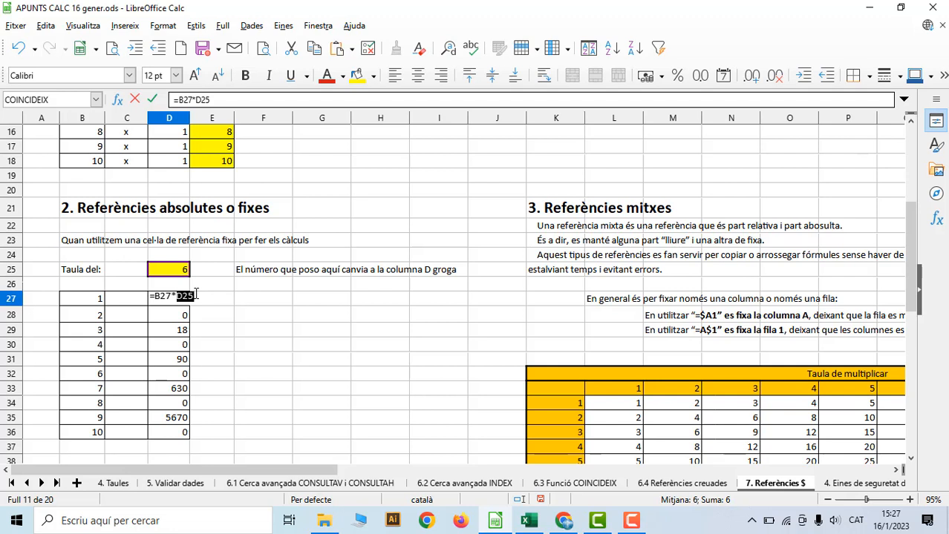
key(F4)
key(Return)
click(184, 300)
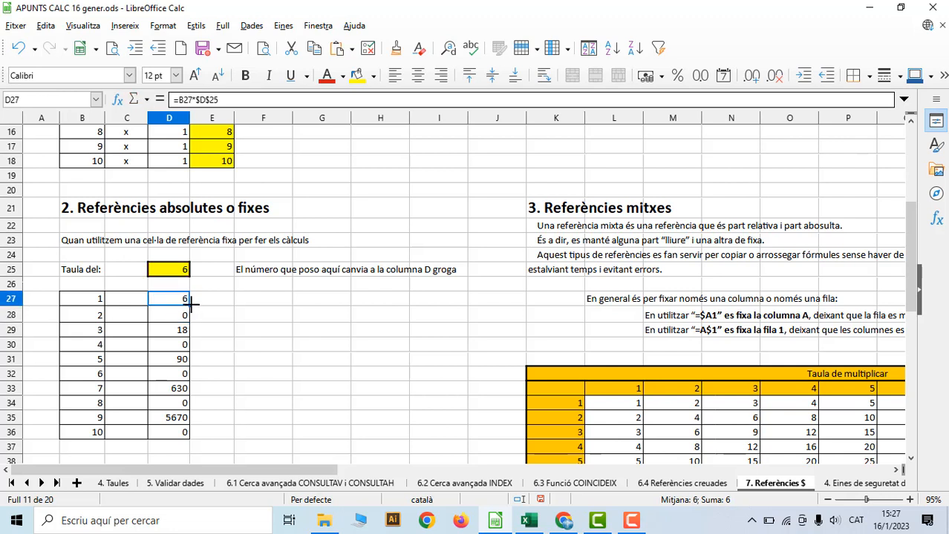
drag(191, 303, 190, 439)
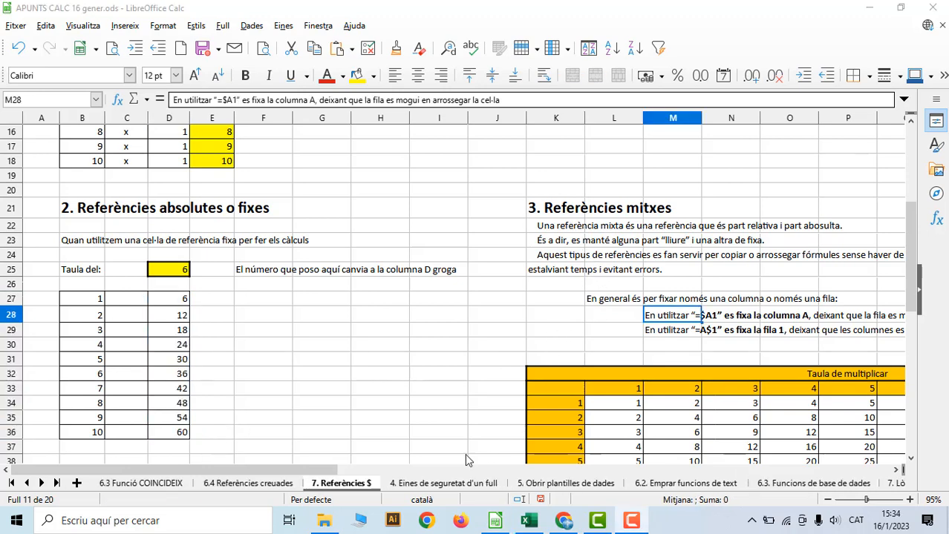
- Examine the notes in section 3 on mixed references and the cells referenced by the multiplication table formula in L34
drag(344, 469, 385, 479)
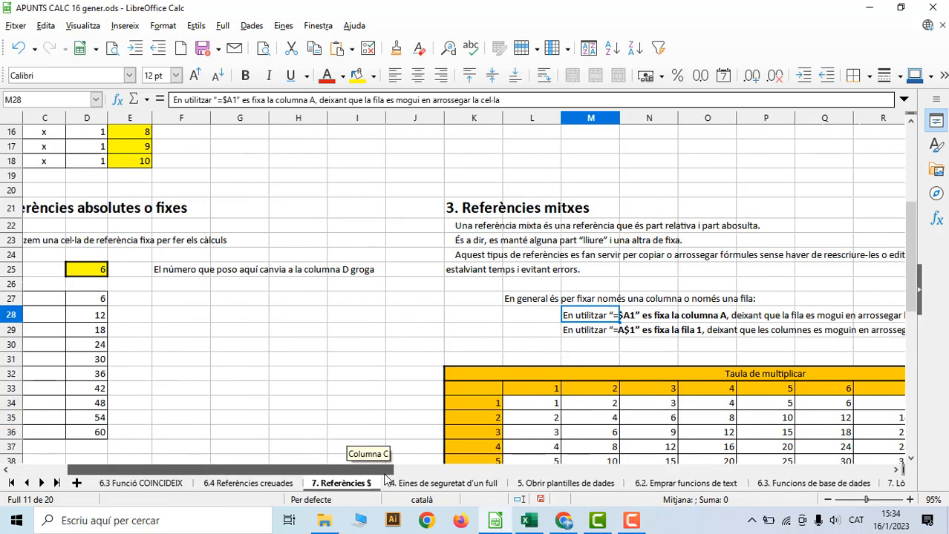
click(539, 329)
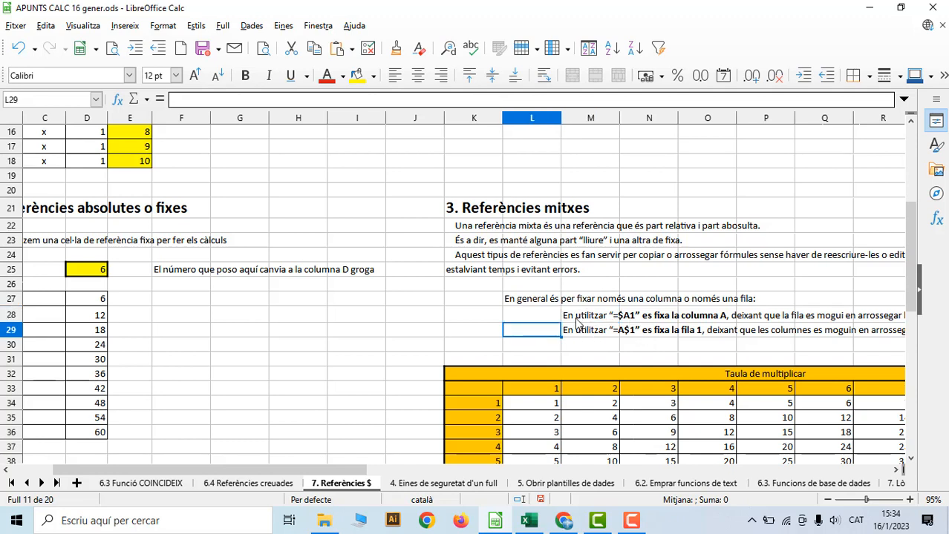
click(579, 317)
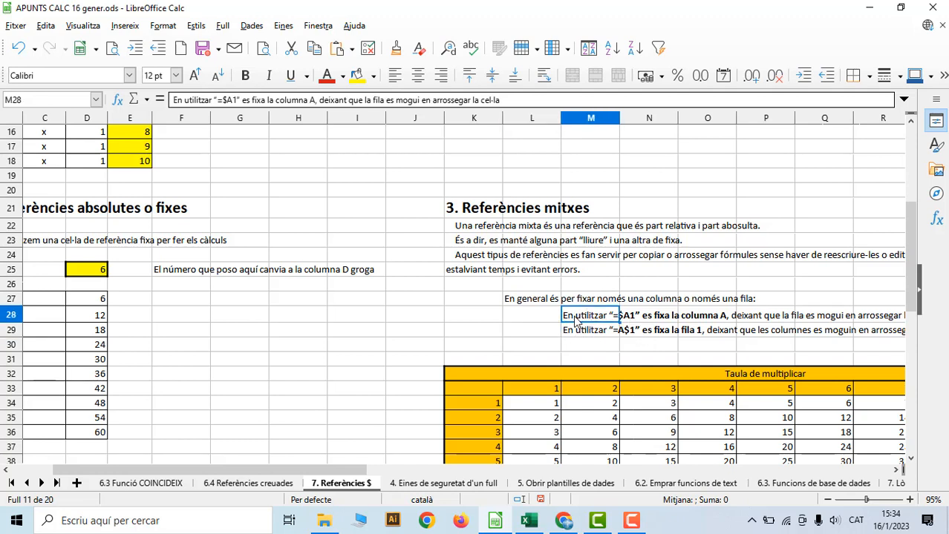
click(556, 334)
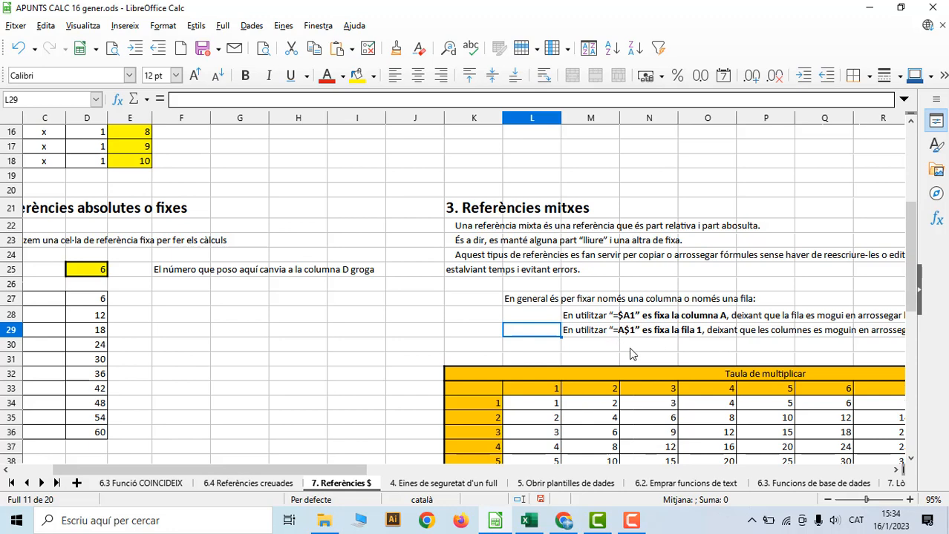
scroll(628, 343, down, 2)
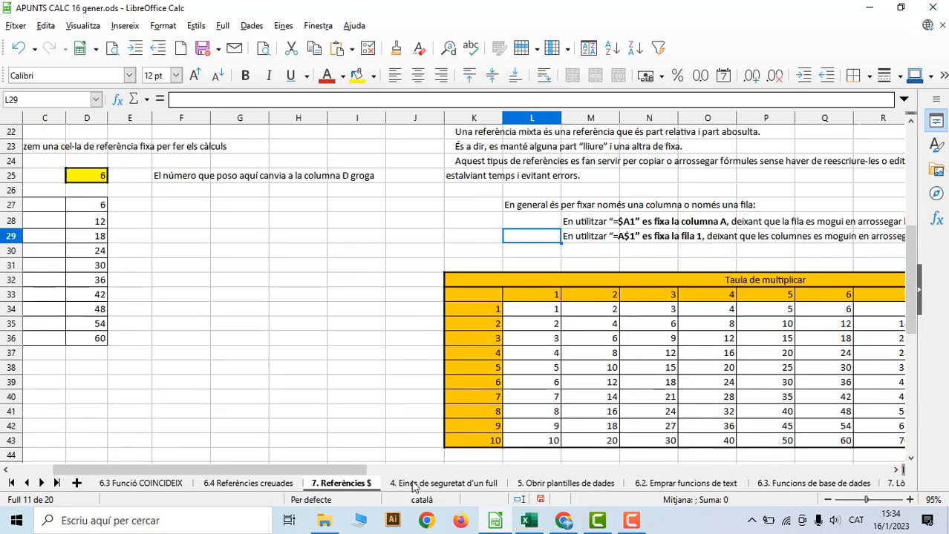
drag(362, 467, 426, 468)
click(421, 310)
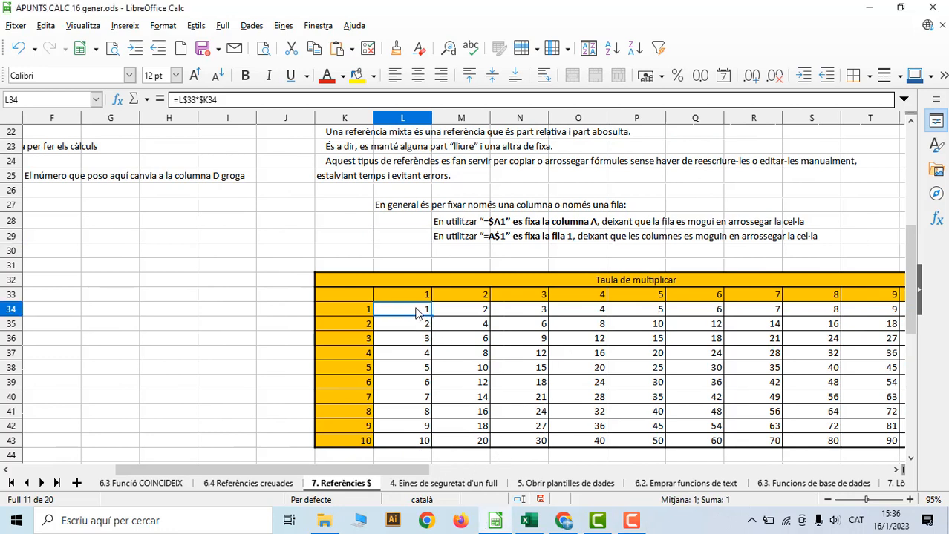
double_click(432, 309)
click(396, 309)
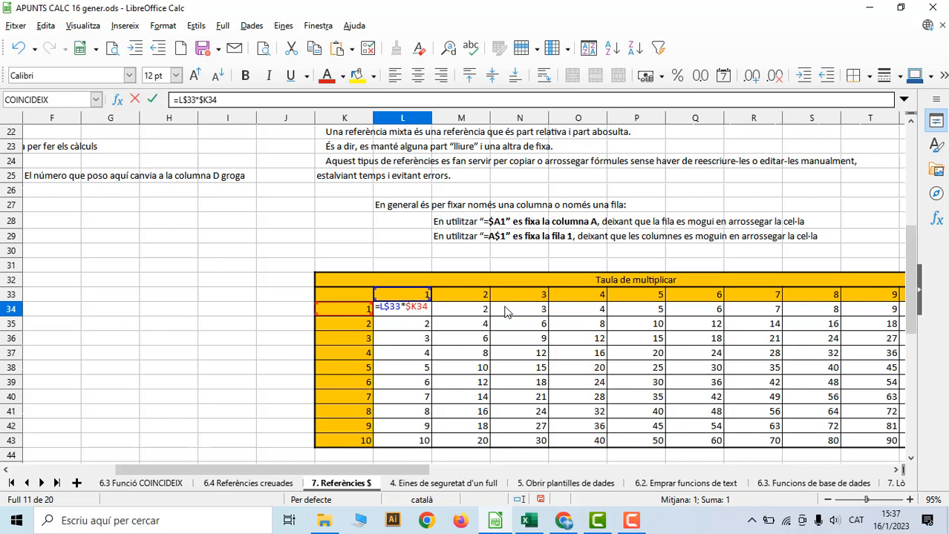
key(Return)
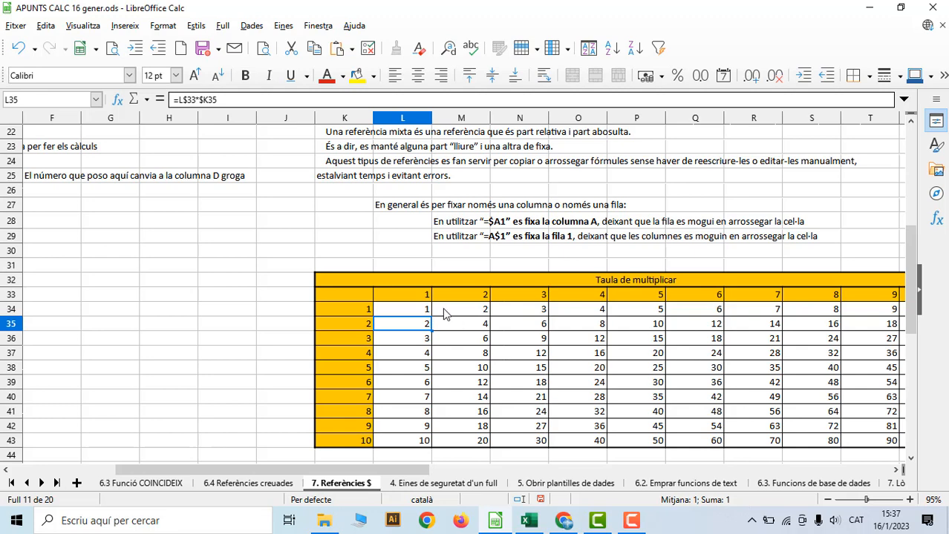
- Fill the mixed-reference formula in L34 across to U34 and down to L43, extending the selection over L34:U43
click(416, 311)
drag(429, 320, 796, 335)
click(305, 313)
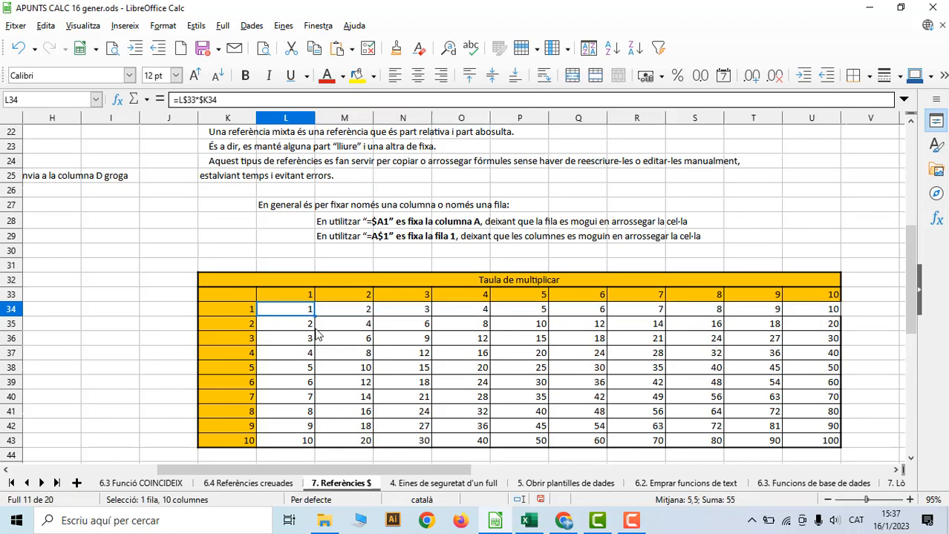
drag(314, 317, 307, 440)
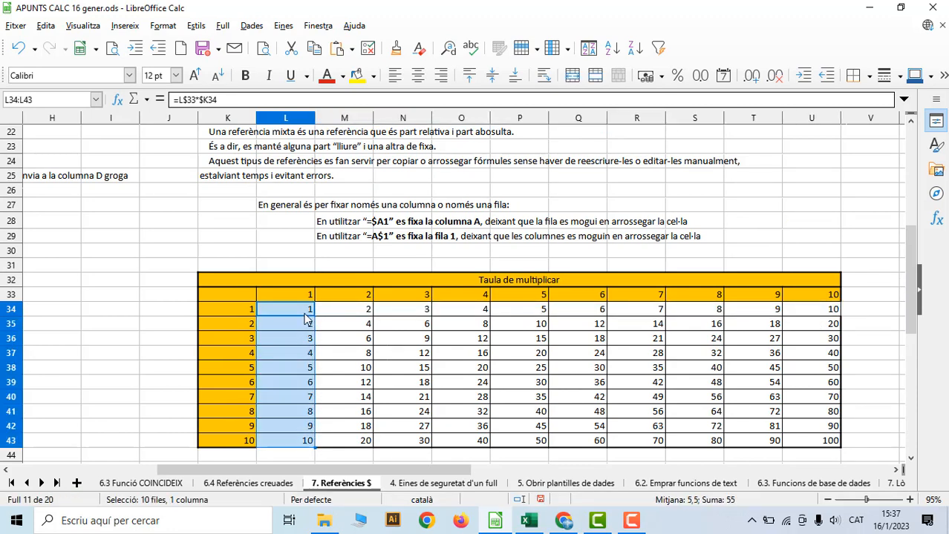
drag(307, 314, 841, 448)
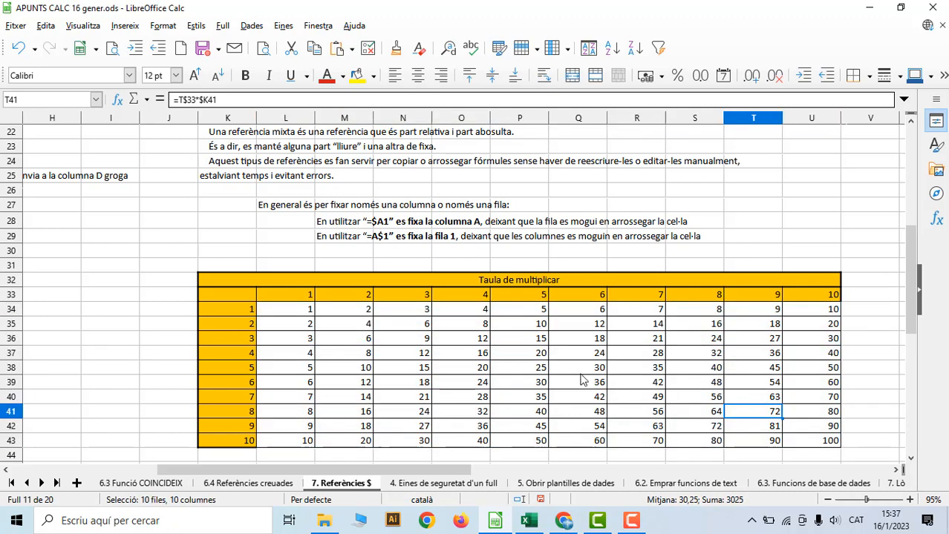
- Replace the formula in L34 with the fully relative =L33*K34 and fill it across to U34
click(300, 313)
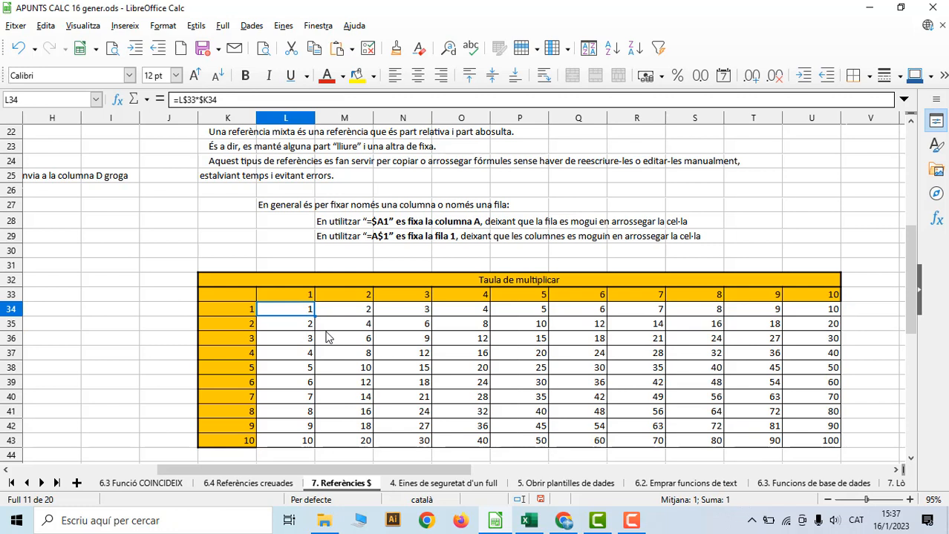
text(=)
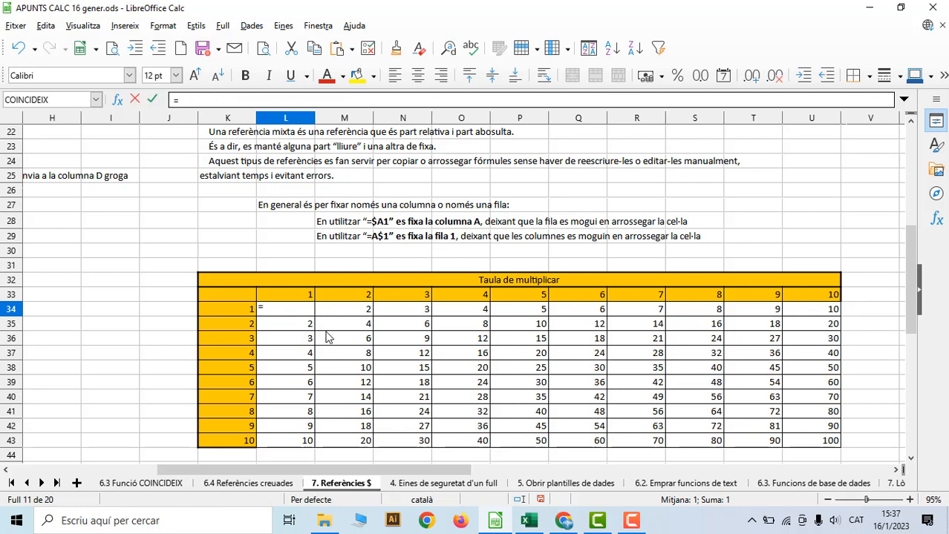
click(303, 297)
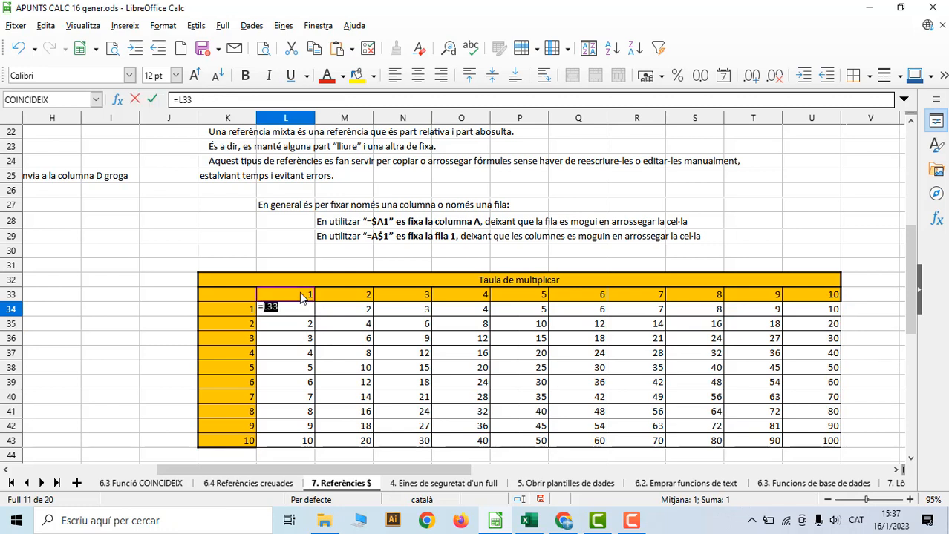
text(*)
click(248, 311)
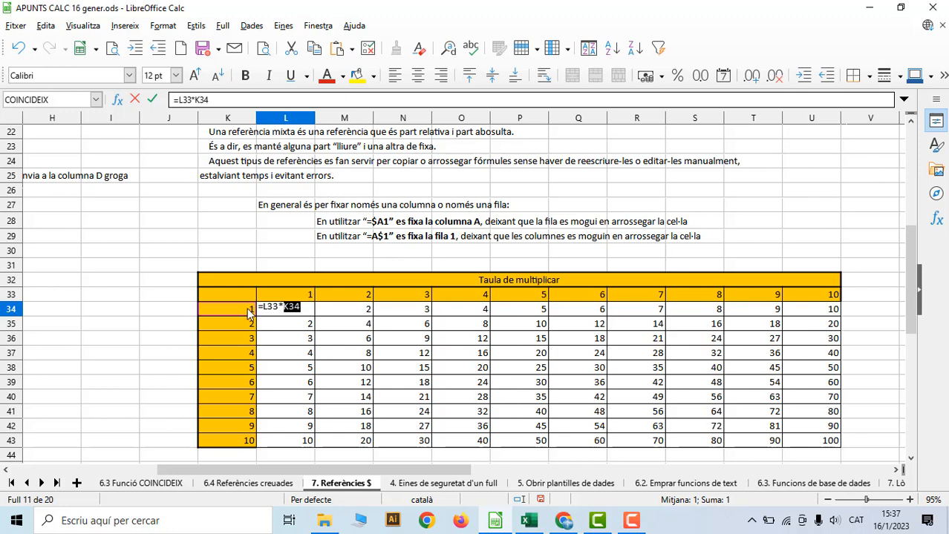
key(Return)
click(293, 313)
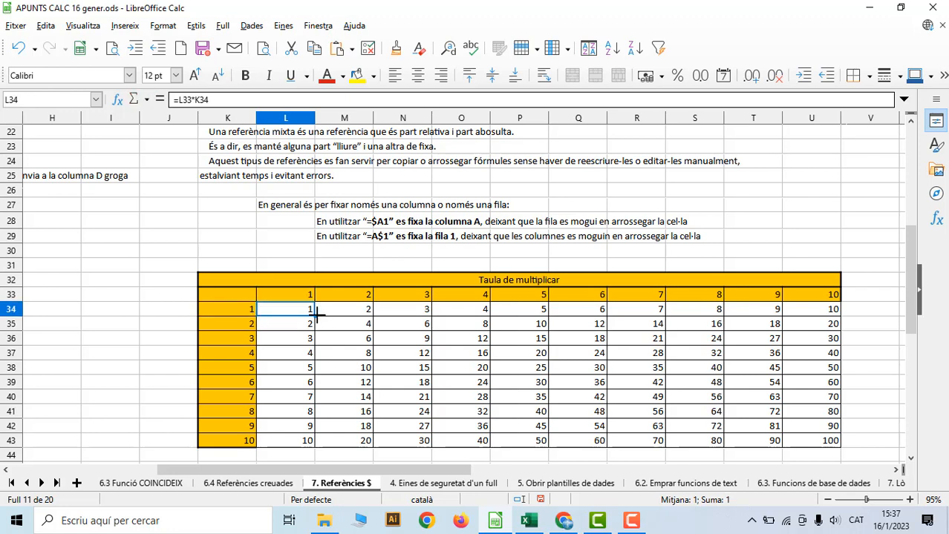
drag(317, 315, 829, 312)
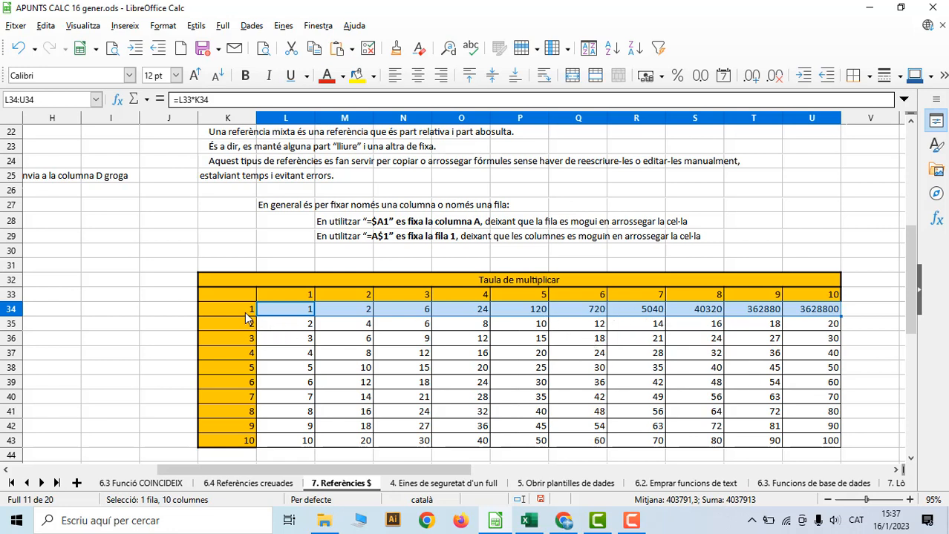
- Examine how both references shift in the relative formulas of row 34, checking N34, O34 and P34
click(402, 315)
click(233, 99)
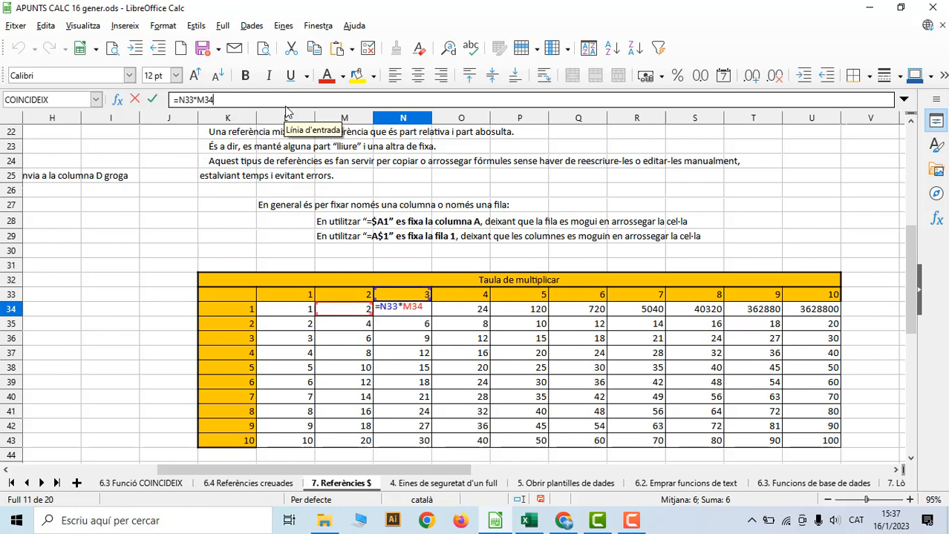
key(Escape)
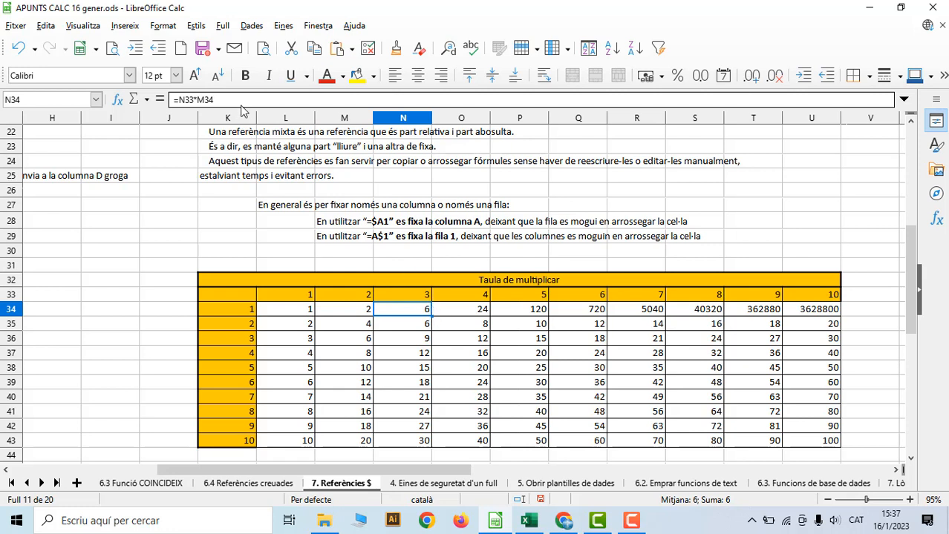
double_click(427, 310)
key(Escape)
click(442, 311)
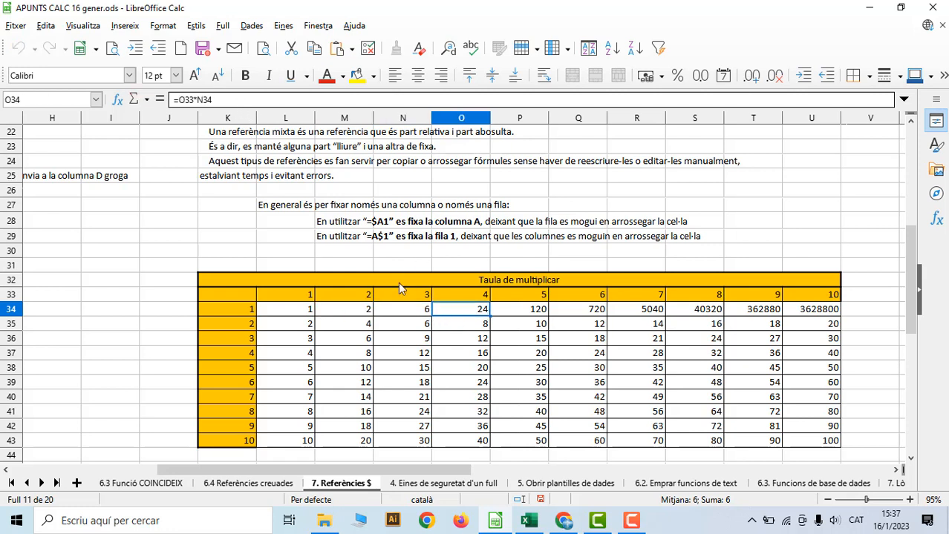
click(215, 99)
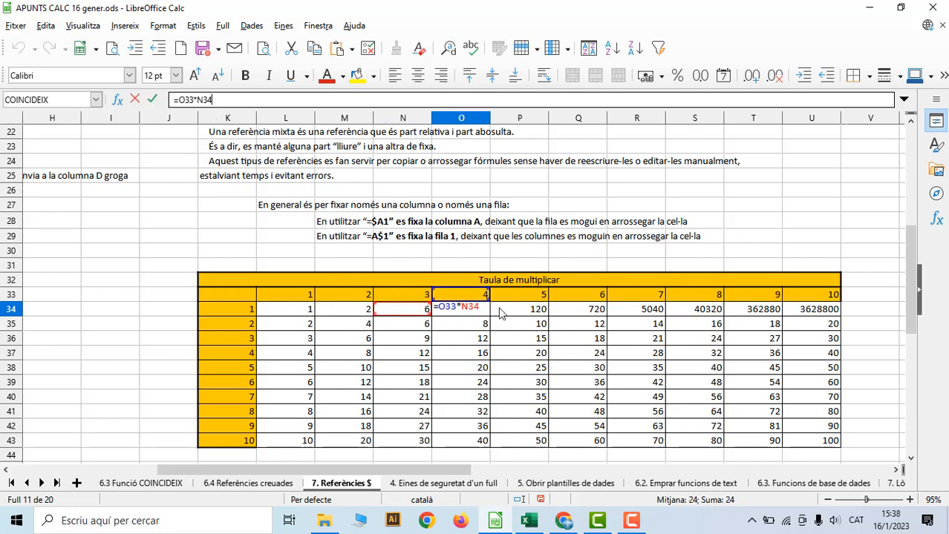
key(Escape)
click(532, 312)
click(246, 100)
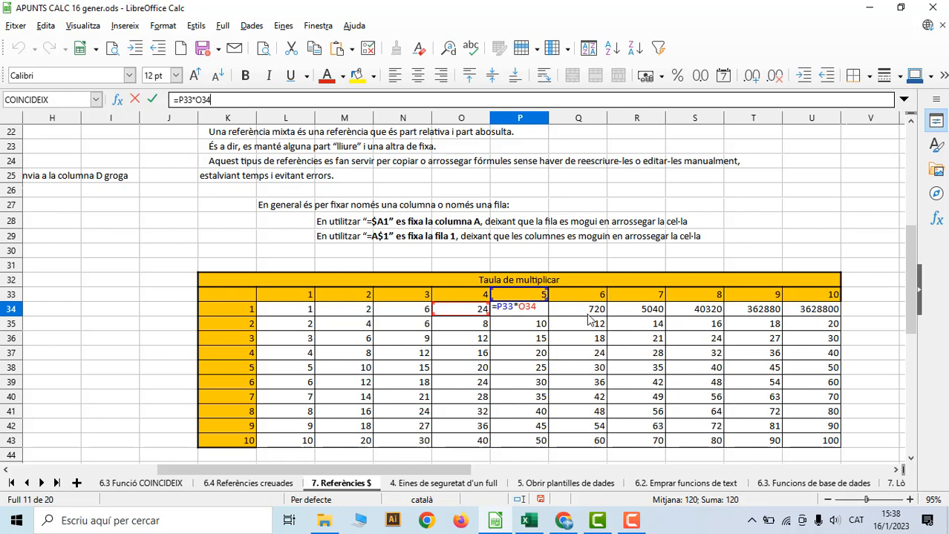
click(308, 313)
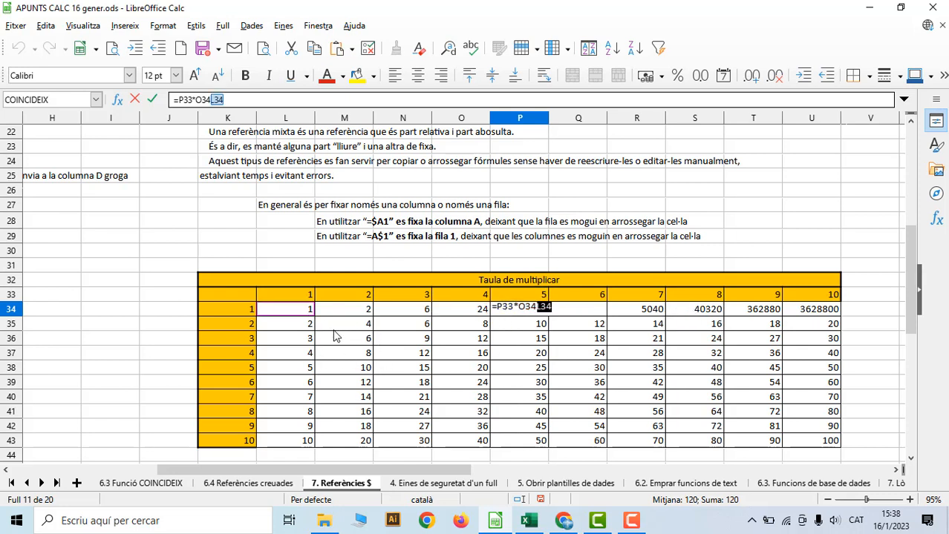
key(Escape)
- Try filling the relative formulas down through the whole multiplication table to U43, and undo that fill
click(297, 323)
drag(299, 310, 843, 446)
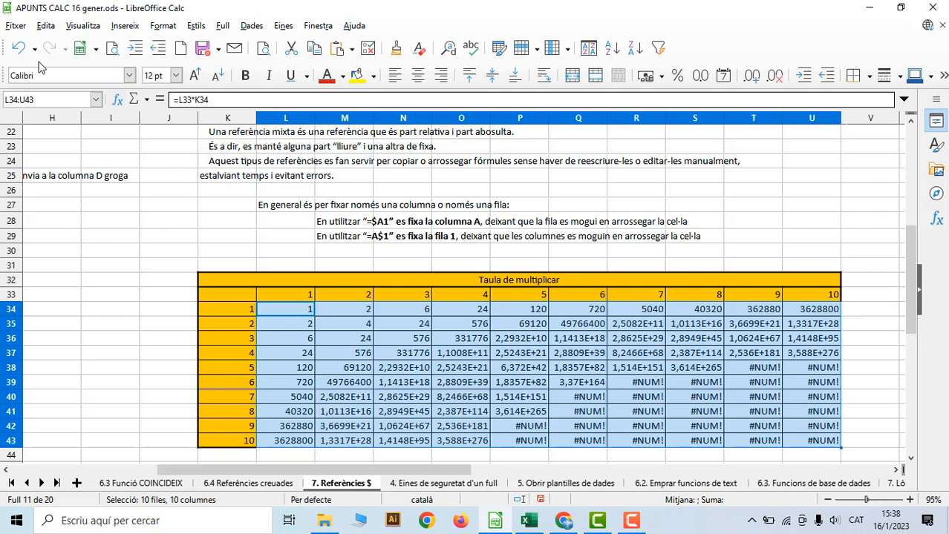
click(18, 48)
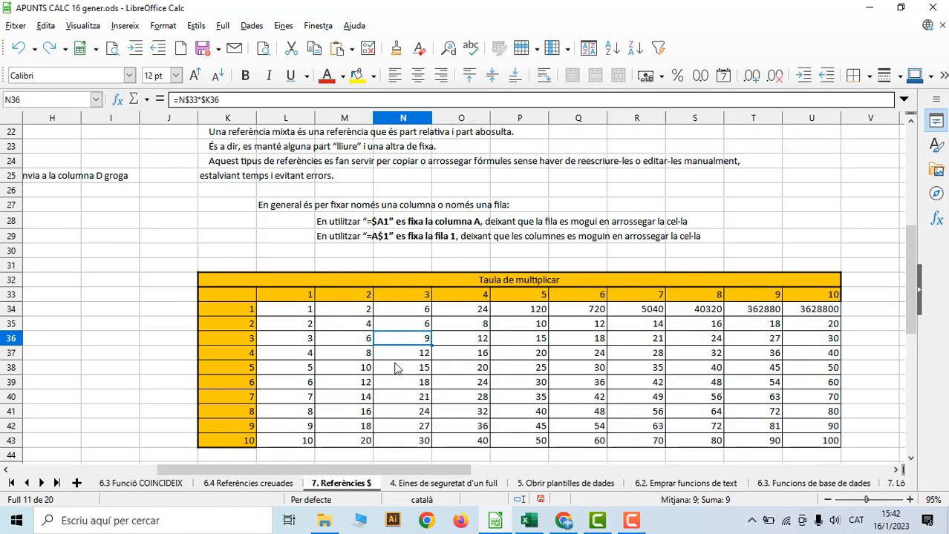
- Clear all formulas from the body of the multiplication table, L34:U43
drag(288, 311, 789, 441)
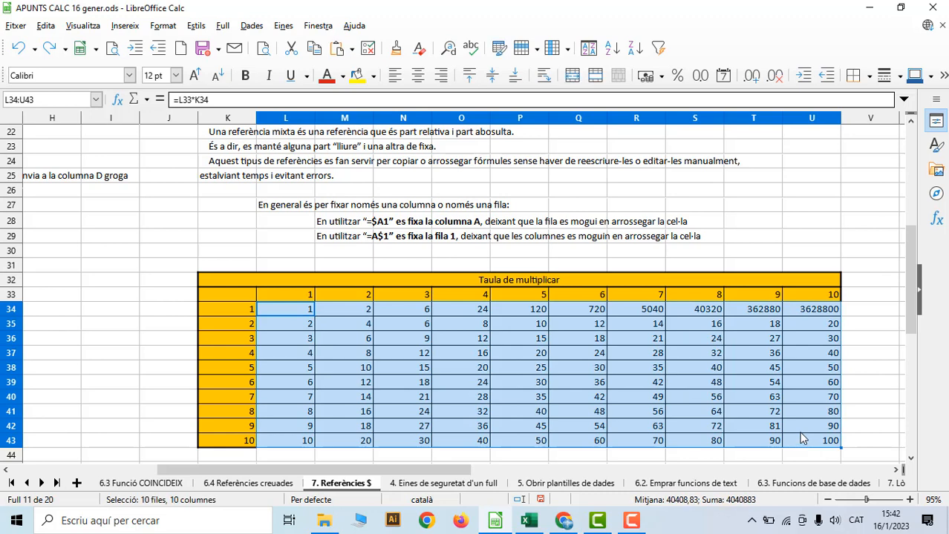
key(Delete)
click(305, 315)
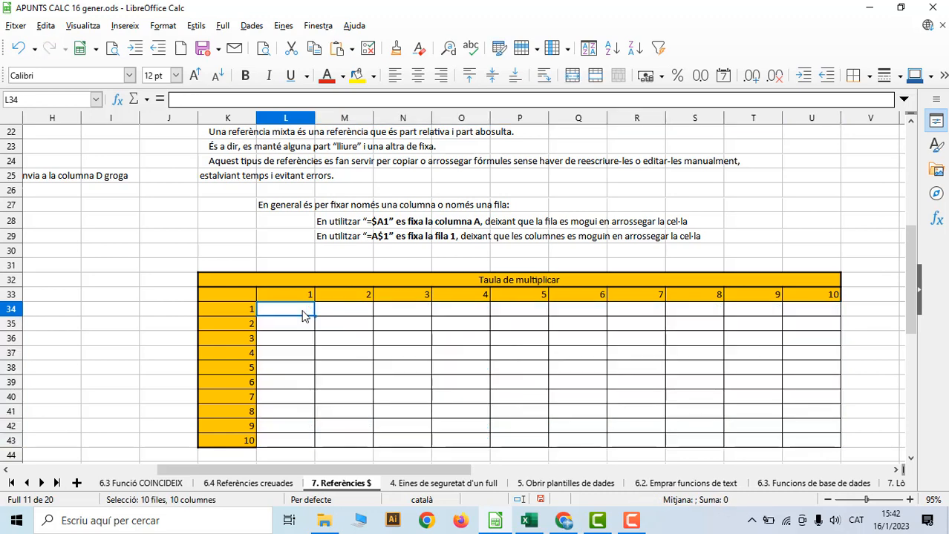
- Begin a new formula in L34 that references the row header K34 with only its column fixed, =$K34
text(=)
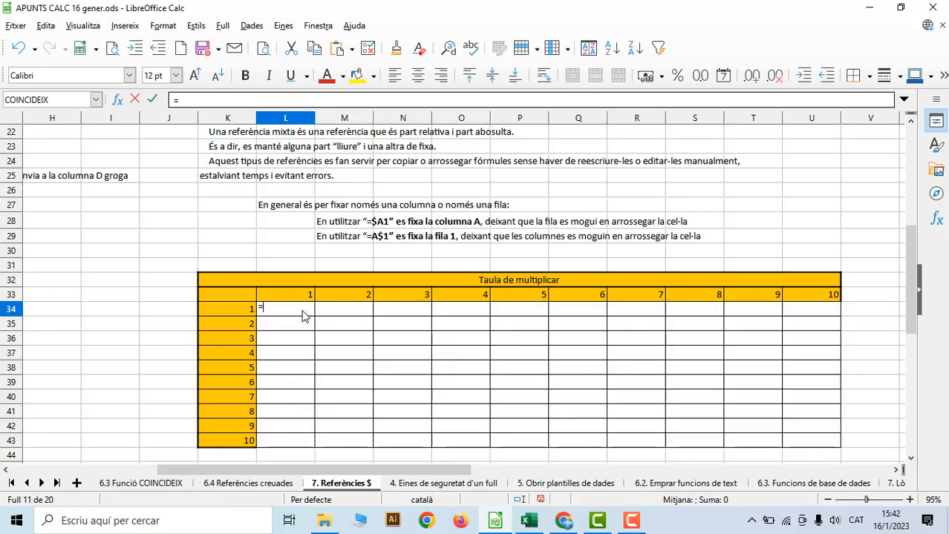
click(241, 312)
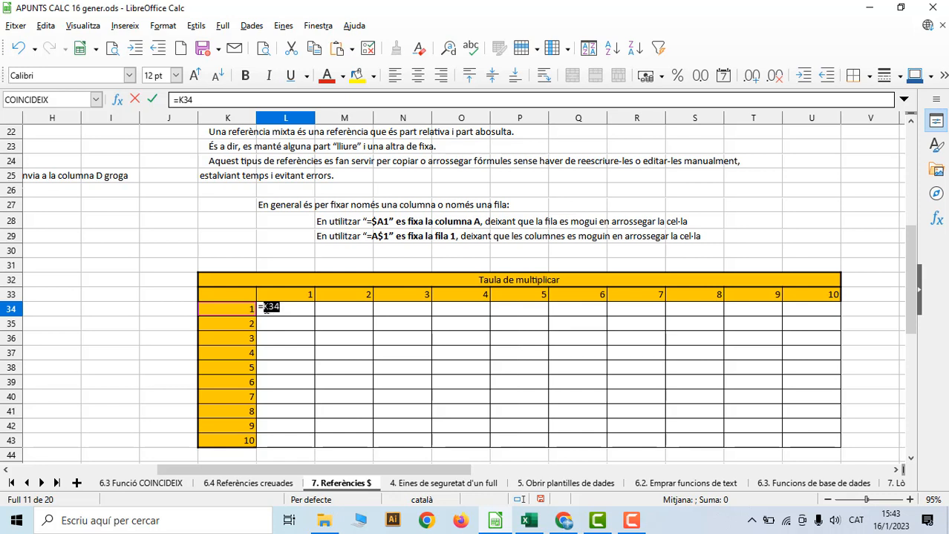
click(265, 308)
double_click(265, 308)
key(F4)
key(F4)
key(F4)
- Multiply by the column header L33 with only its row fixed, completing the L34 formula as =$K34*L$33
click(295, 308)
click(301, 298)
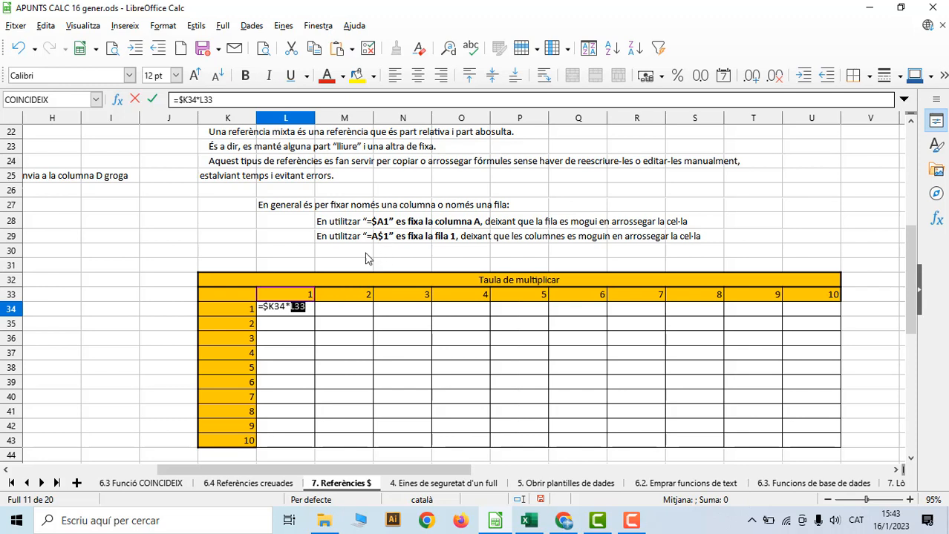
click(300, 308)
drag(291, 308, 306, 307)
key(F4)
key(F4)
key(Return)
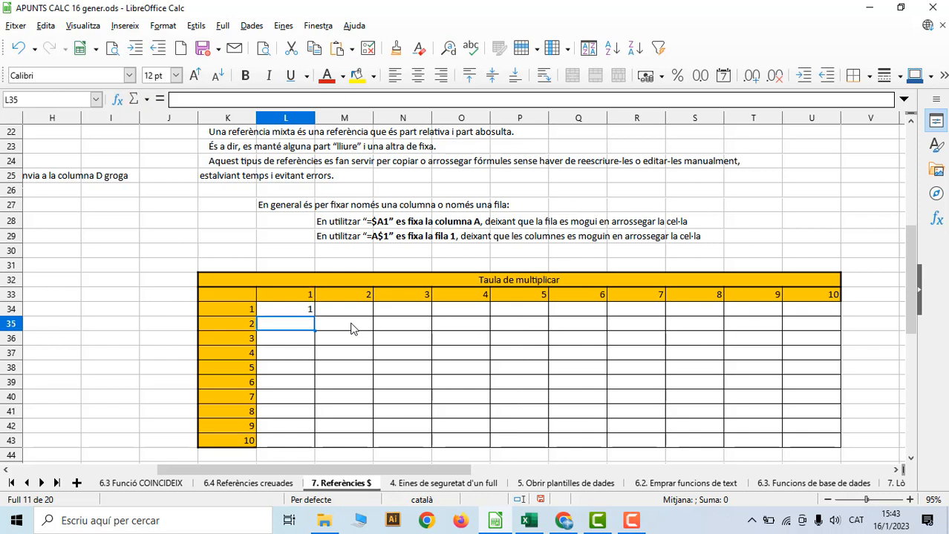
- Fill the mixed-reference formula from L34 across to U34 and down through the whole table to U43
click(301, 312)
drag(314, 316, 806, 315)
click(807, 324)
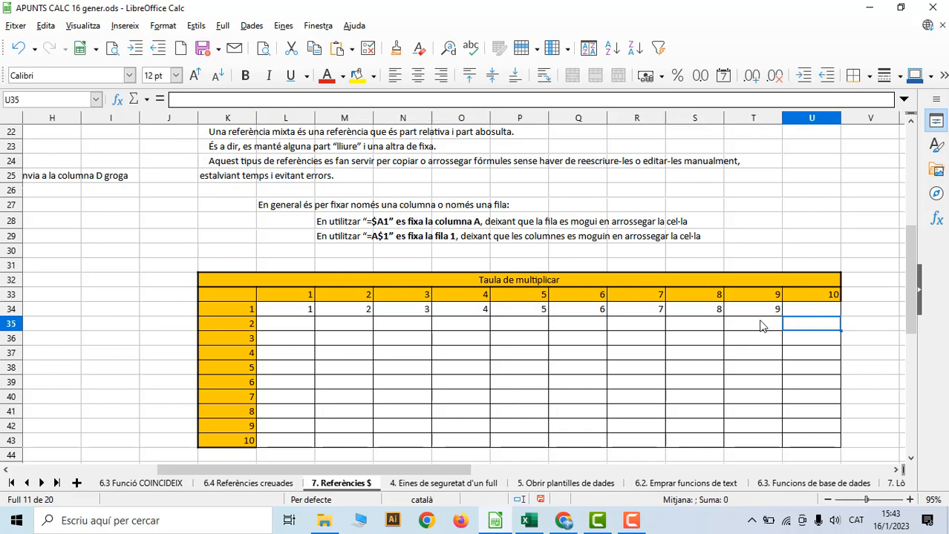
click(748, 313)
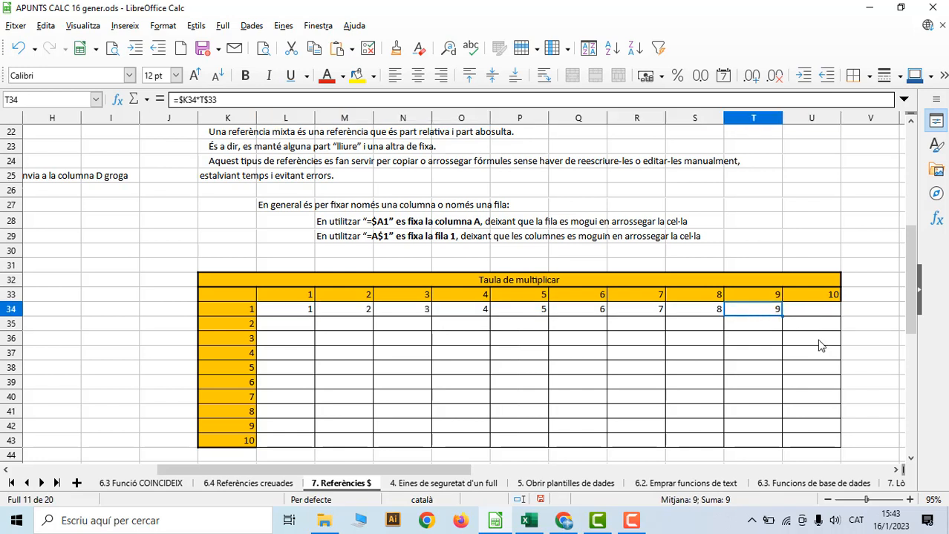
drag(781, 316, 824, 318)
click(815, 325)
click(317, 316)
drag(317, 315, 835, 448)
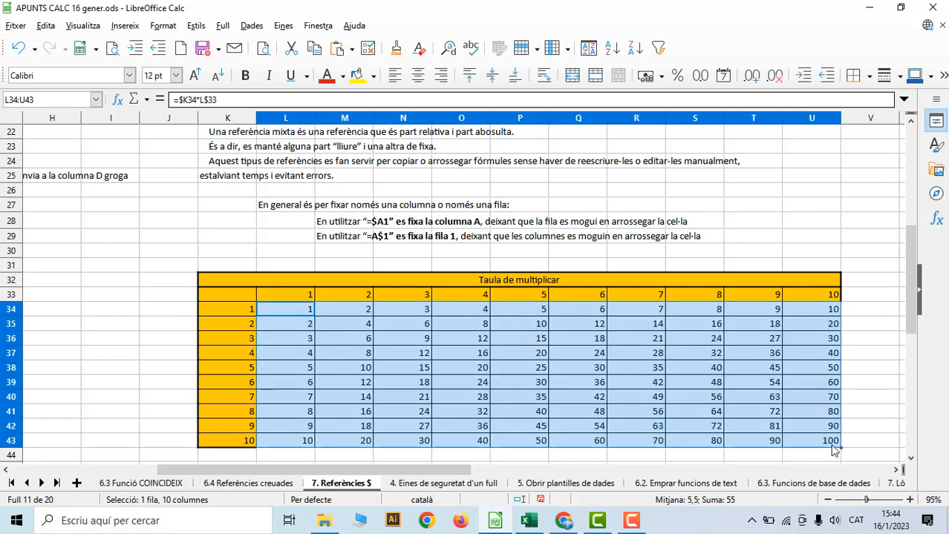
- Examine the mixed references in various cells of the filled table, including O42, R43 and U43
click(387, 355)
click(354, 399)
click(437, 433)
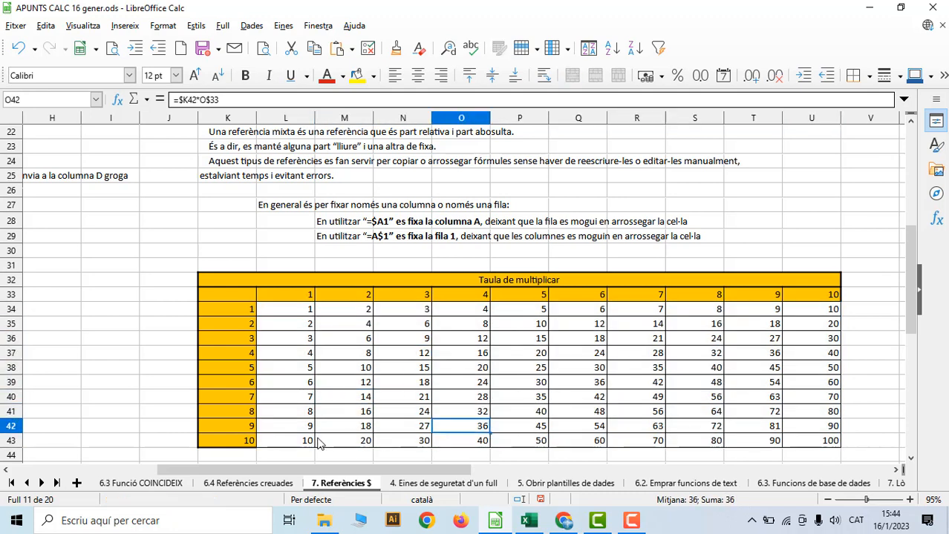
click(425, 297)
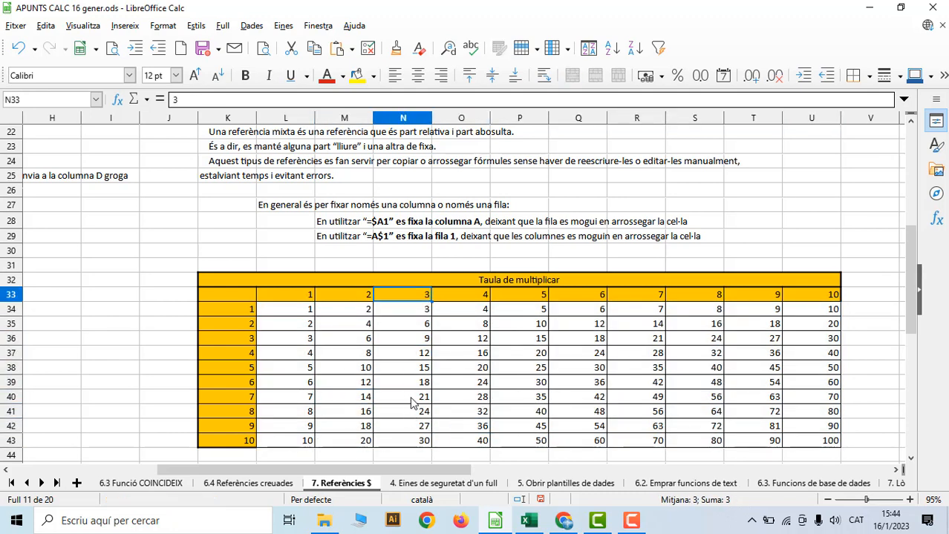
click(412, 401)
click(657, 444)
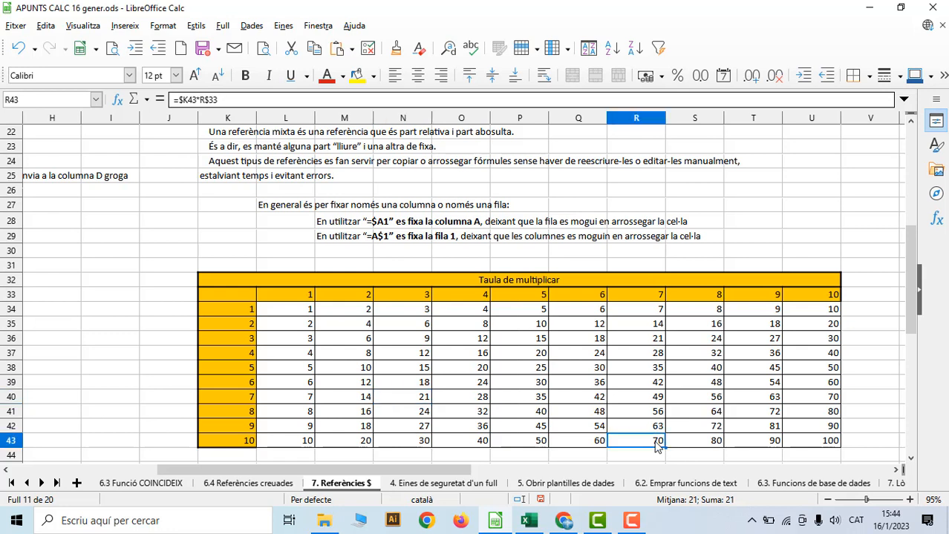
click(808, 446)
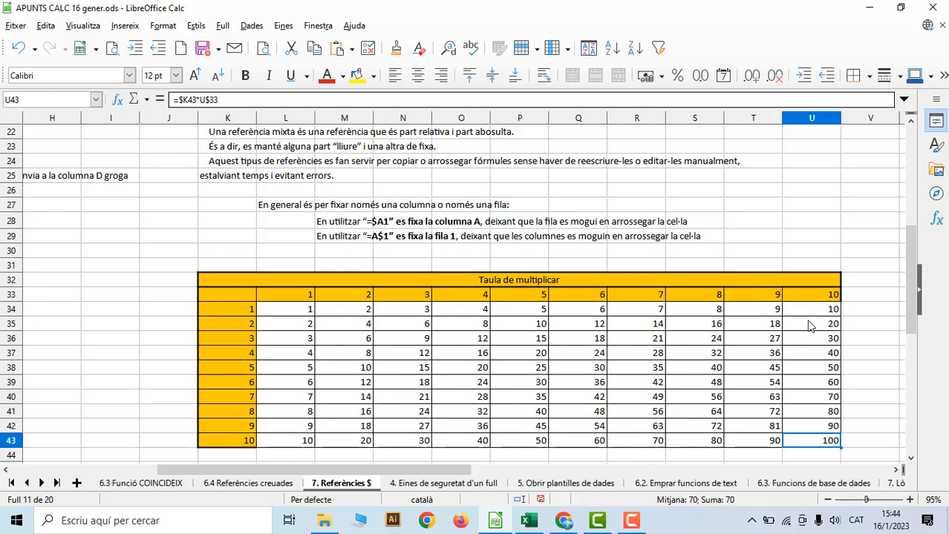
click(812, 387)
click(762, 386)
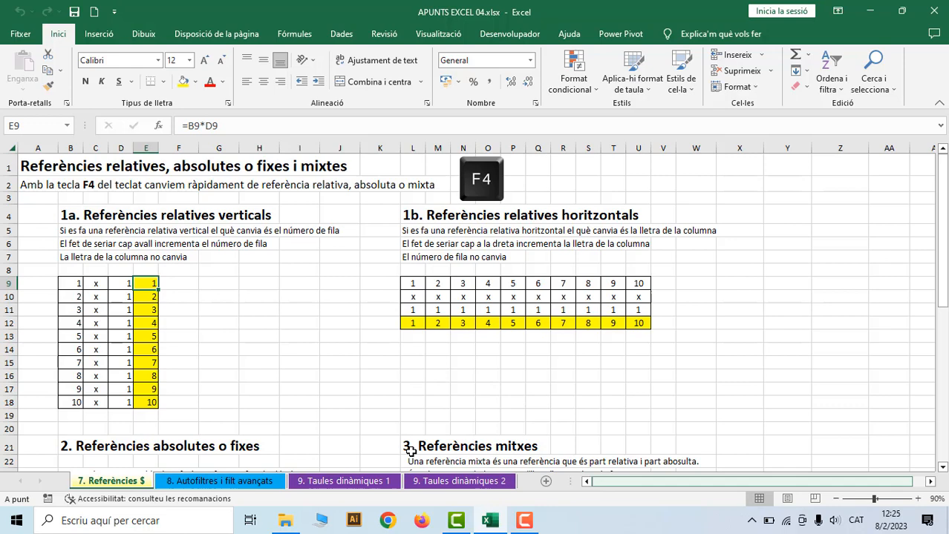
- Clear the results in E10:E18 of the vertical relative references table, keeping the formula in E9
click(918, 499)
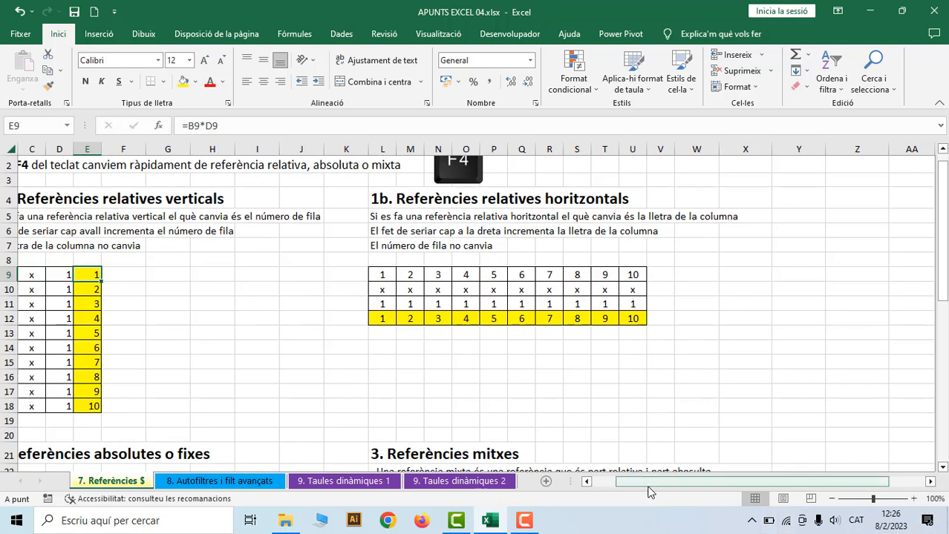
click(596, 486)
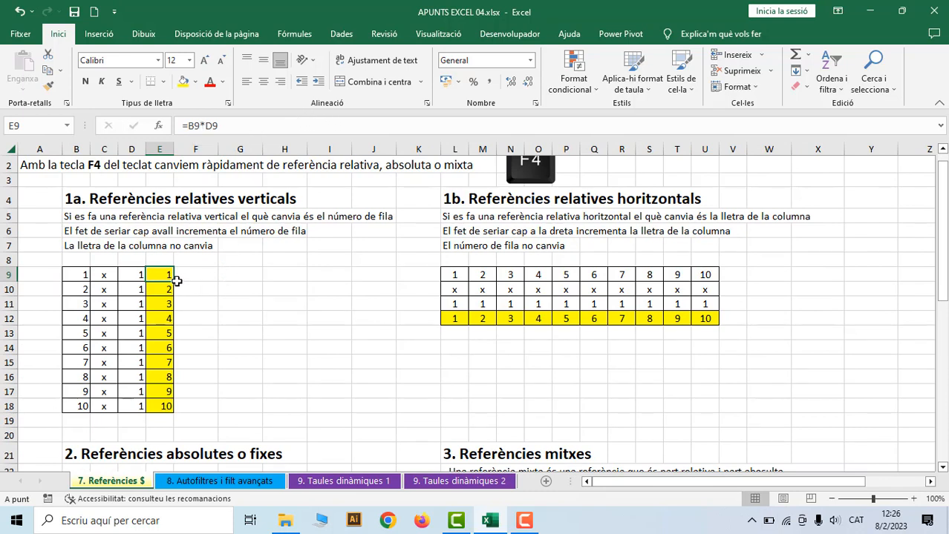
drag(165, 288, 163, 404)
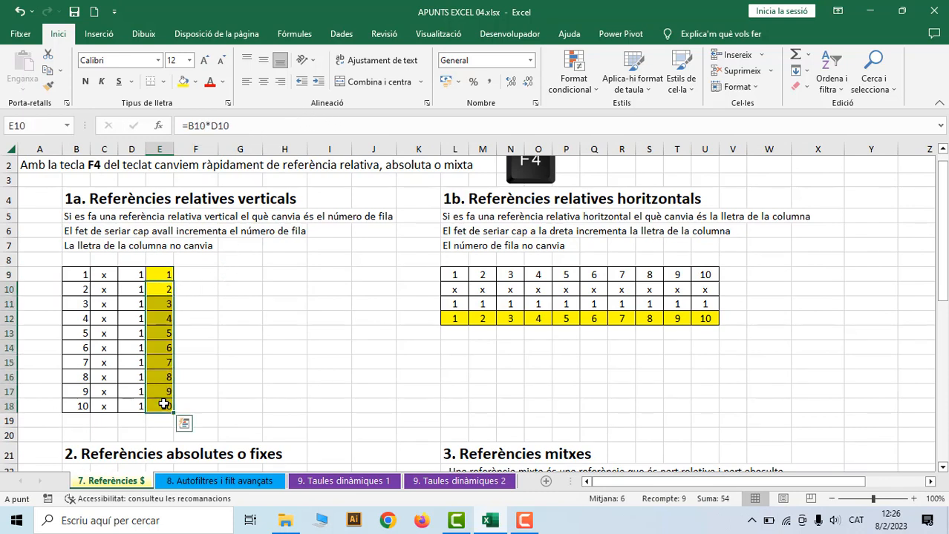
key(Delete)
- Fill the E9 formula down one cell to E10 and check which cells the copied formula references
click(170, 278)
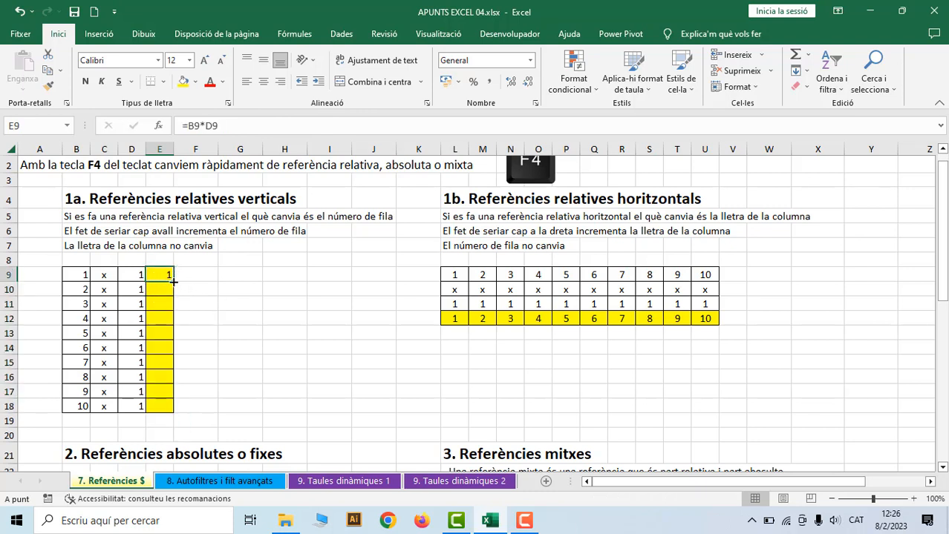
drag(173, 281, 158, 288)
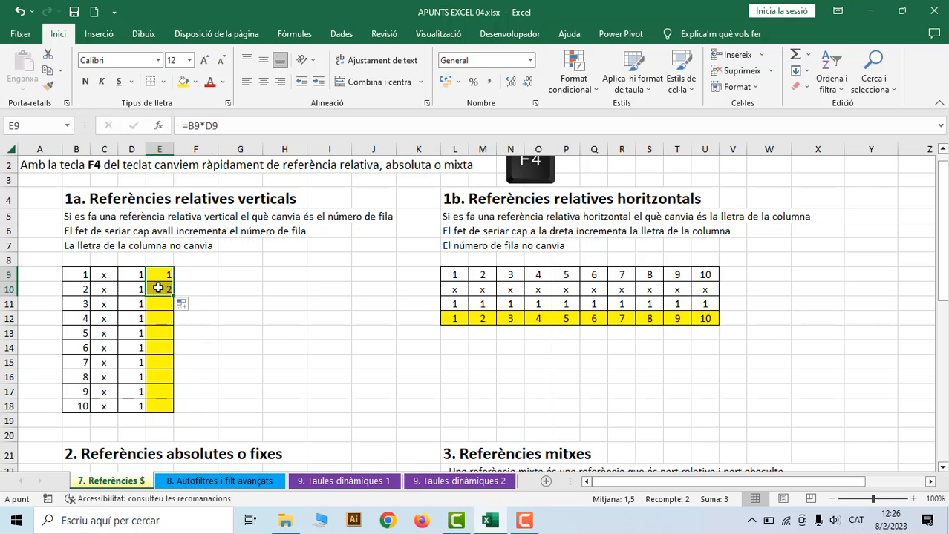
click(158, 288)
click(232, 127)
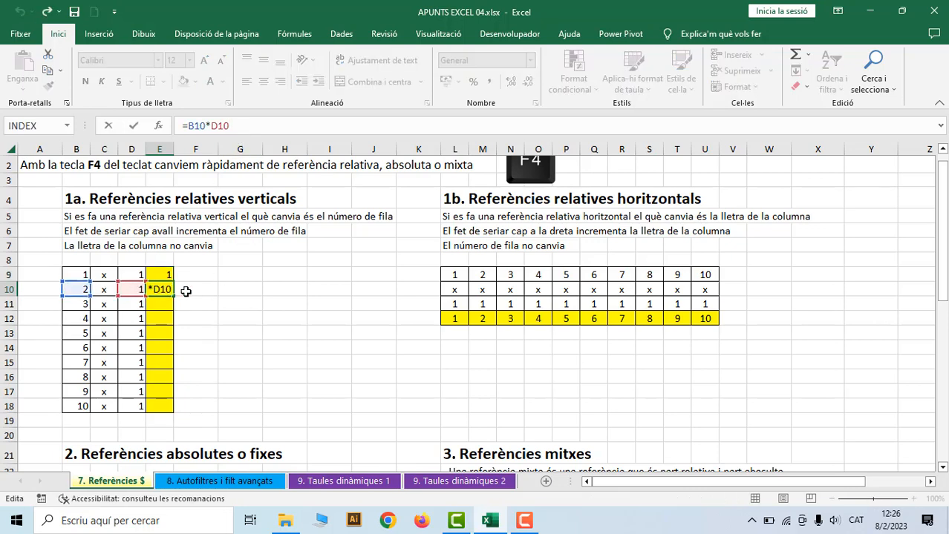
key(Return)
key(Up)
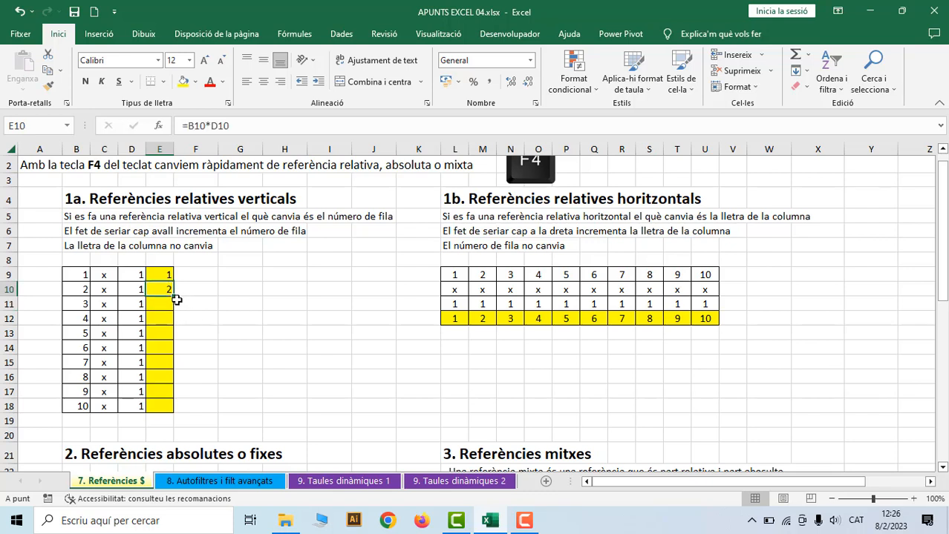
- Fill the formula from E10 down to E18 and inspect the references in E11, E12 and E13
drag(172, 296, 163, 409)
click(166, 301)
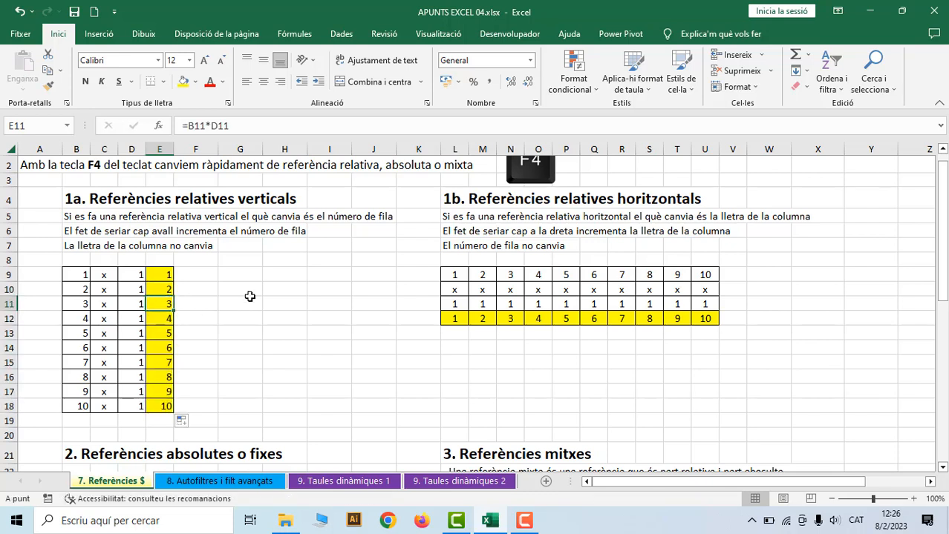
click(248, 126)
key(Return)
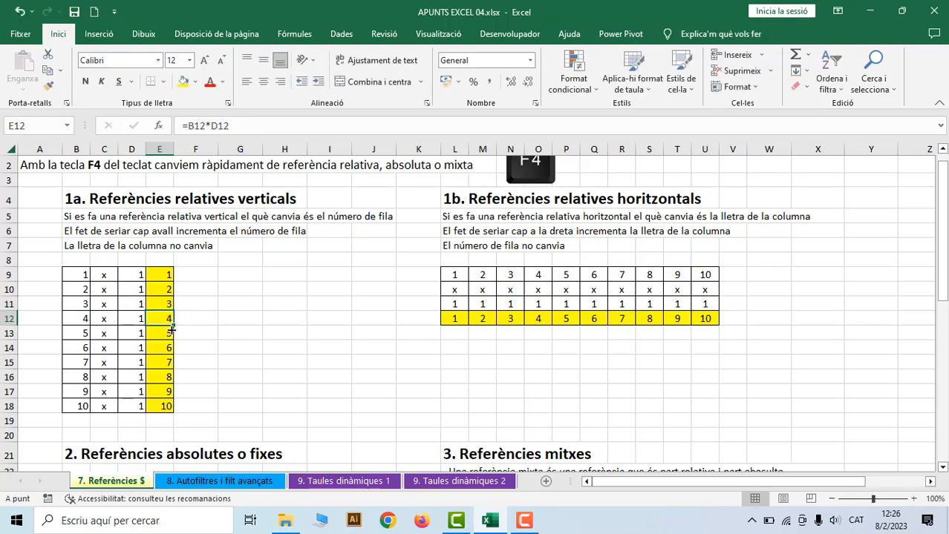
click(245, 126)
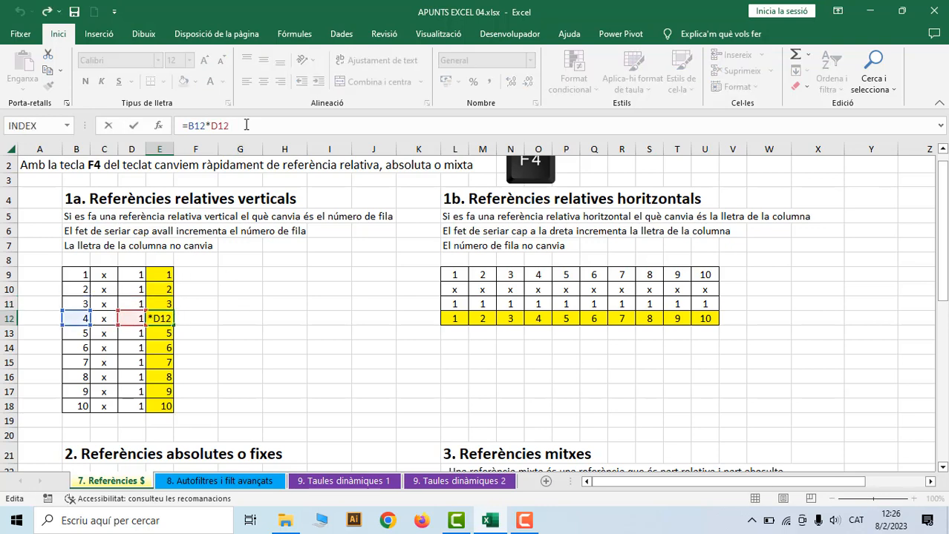
key(Return)
click(250, 125)
key(Return)
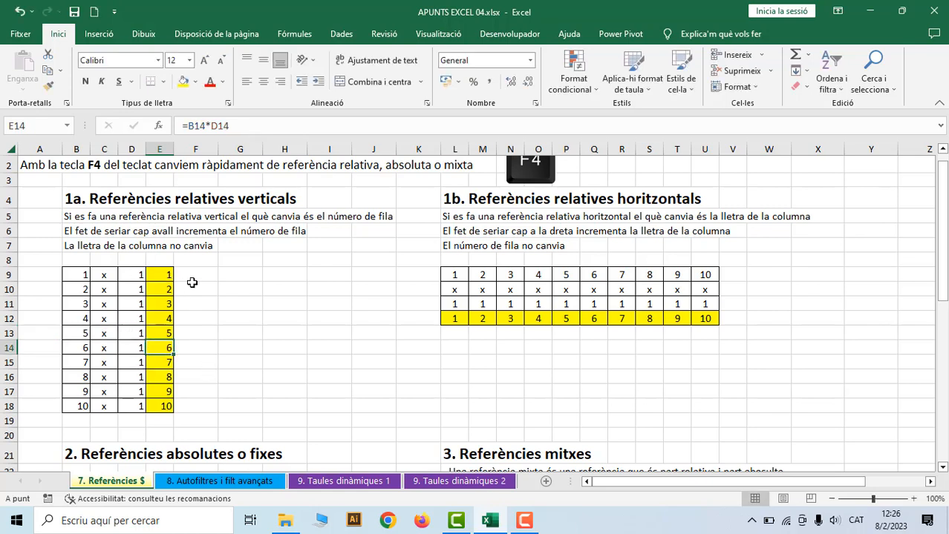
- Check the formula in L12 of the horizontal table and clear the remaining results in M12:U12
click(459, 320)
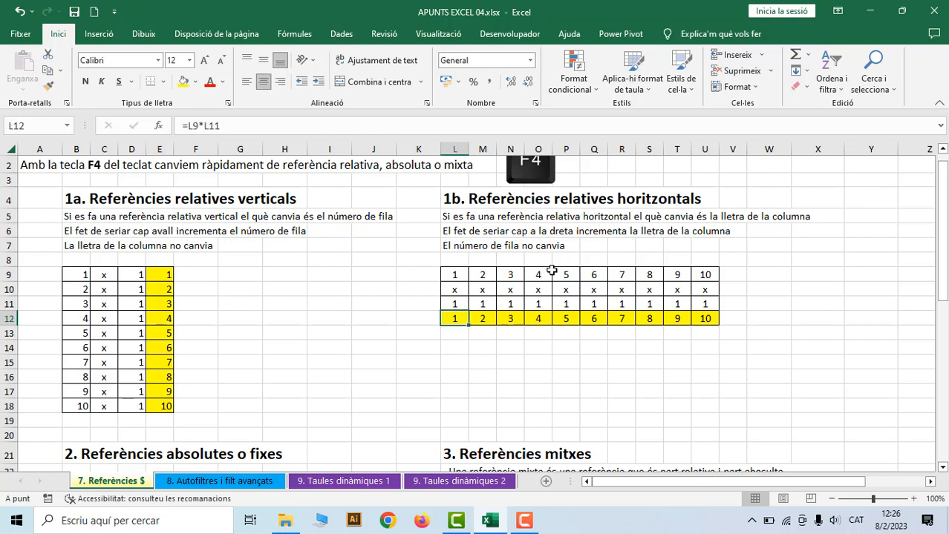
double_click(236, 130)
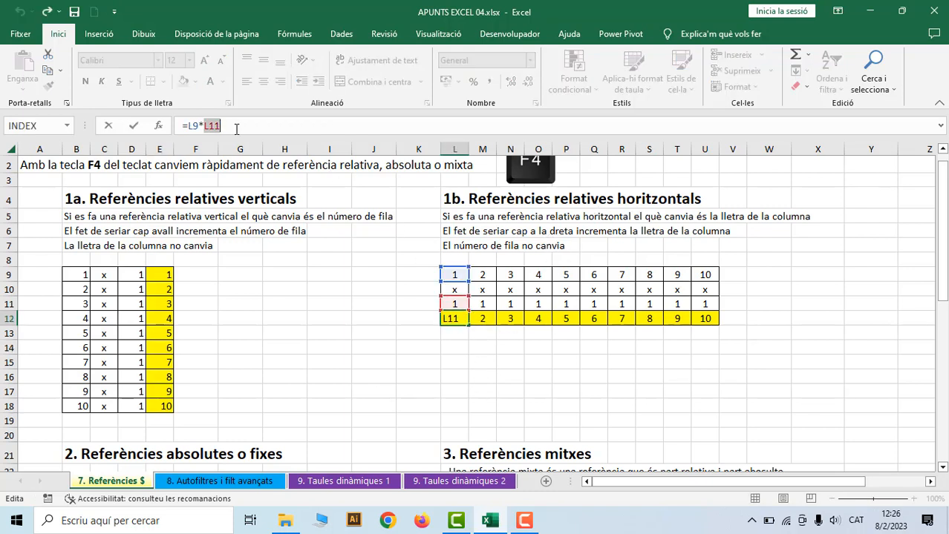
key(Return)
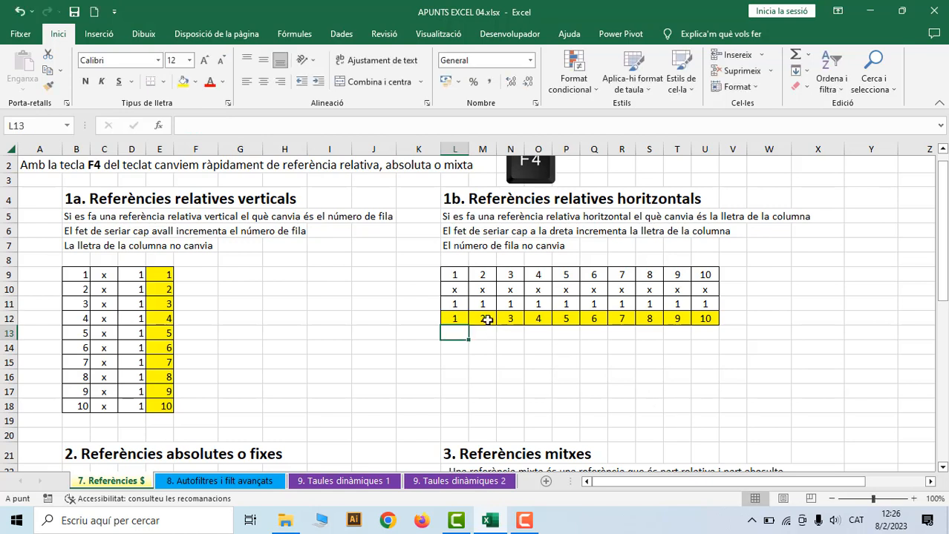
drag(487, 317, 699, 321)
key(Delete)
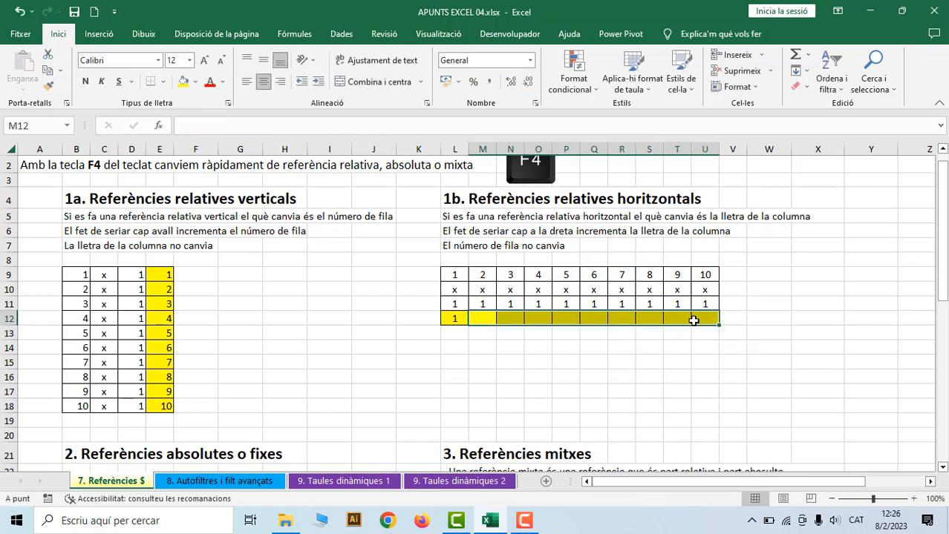
- Fill the L12 formula one cell across to M12 and check which cells the copied formula references
click(455, 318)
drag(469, 324, 482, 322)
click(481, 320)
click(243, 127)
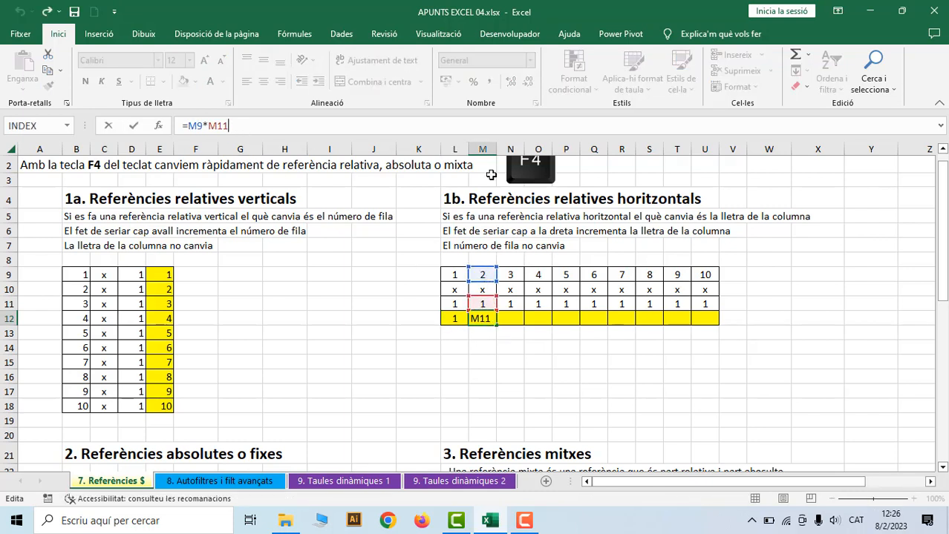
key(Escape)
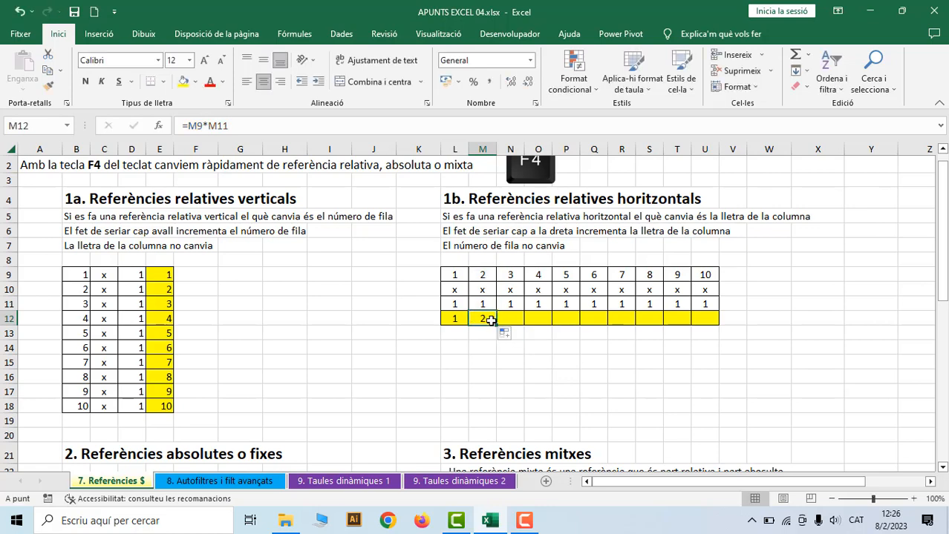
- Fill the relative formula from M12 to N12 and on to U12, inspecting the references in N12 along the way
drag(499, 325, 519, 322)
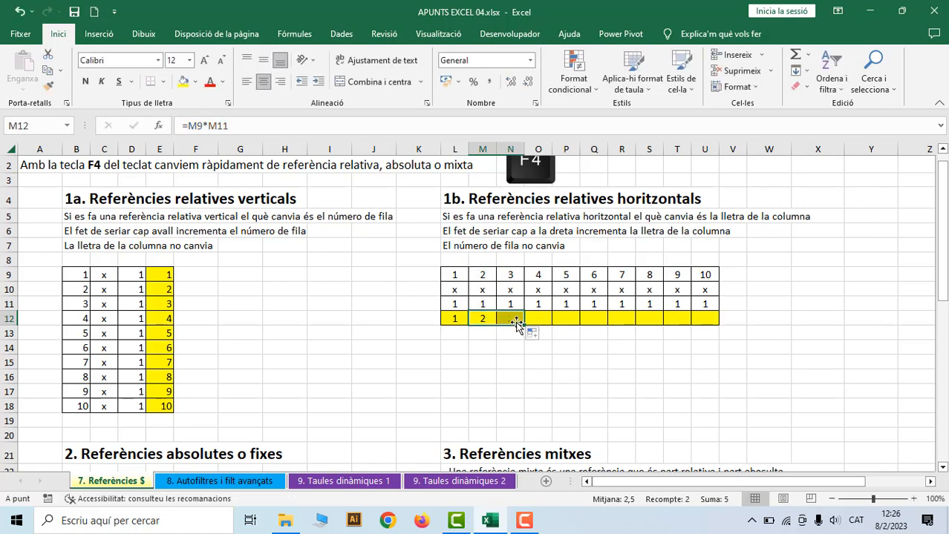
click(514, 321)
click(286, 121)
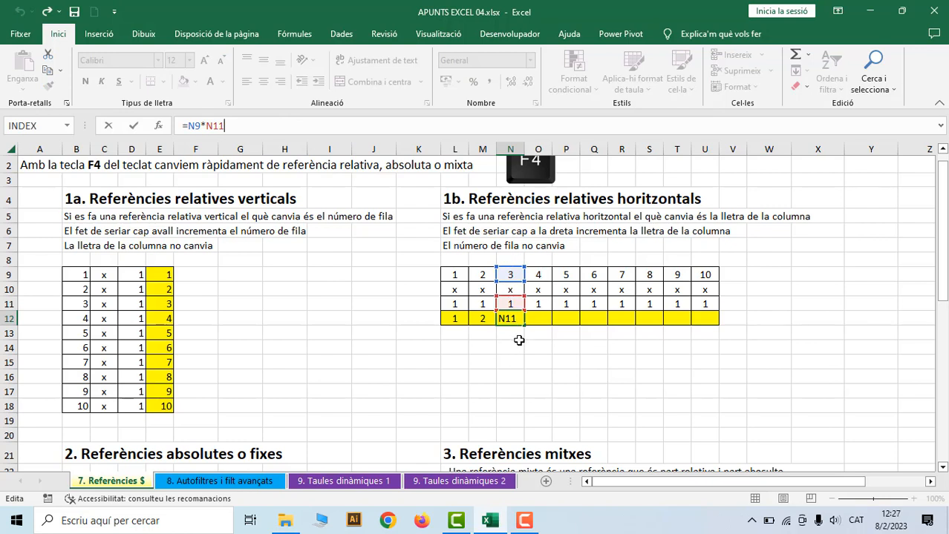
key(Escape)
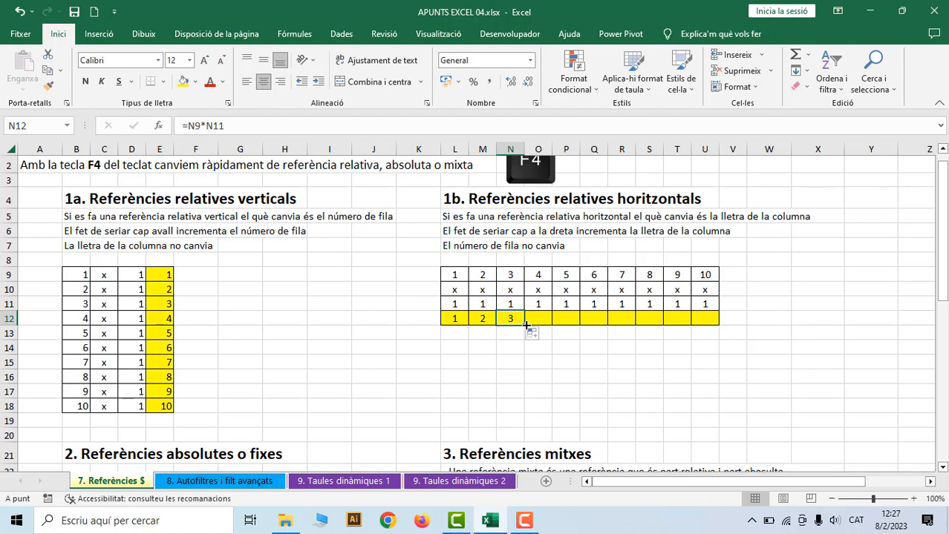
drag(524, 326, 712, 321)
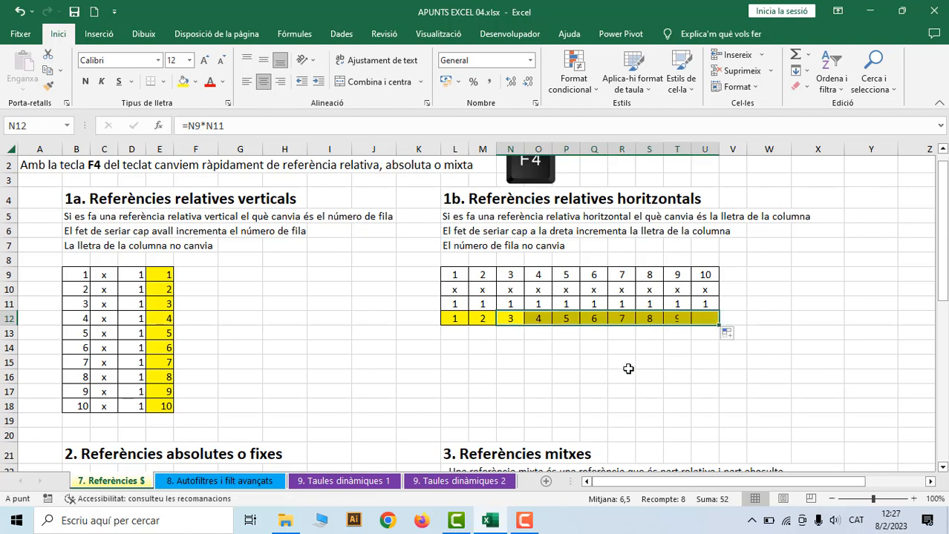
- Set the table number in D25 of the absolute references section to 1
click(409, 358)
scroll(357, 334, down, 4)
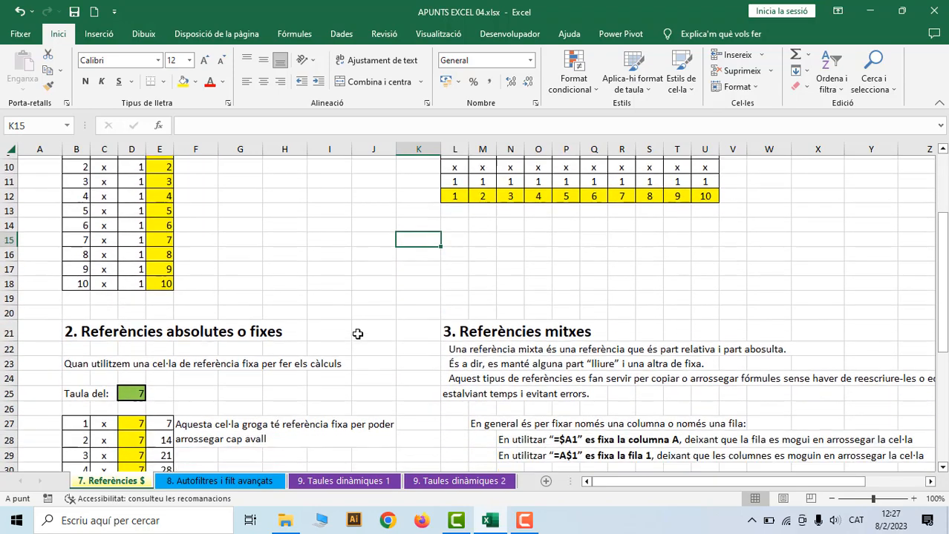
scroll(357, 334, down, 2)
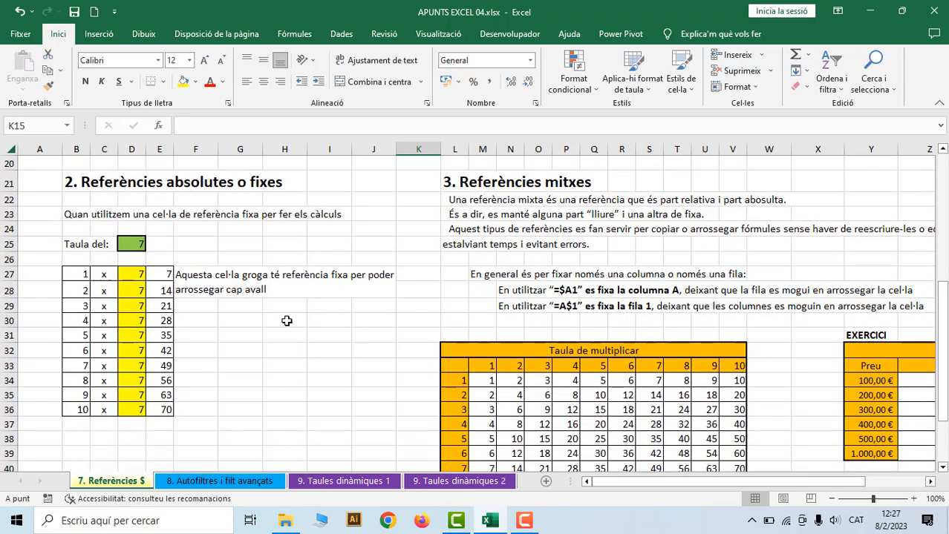
click(134, 244)
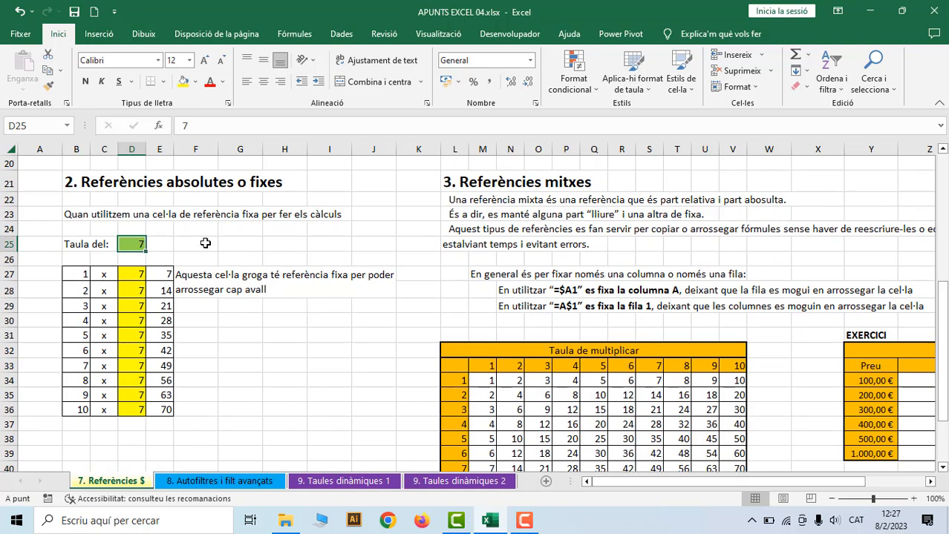
text(1)
click(237, 331)
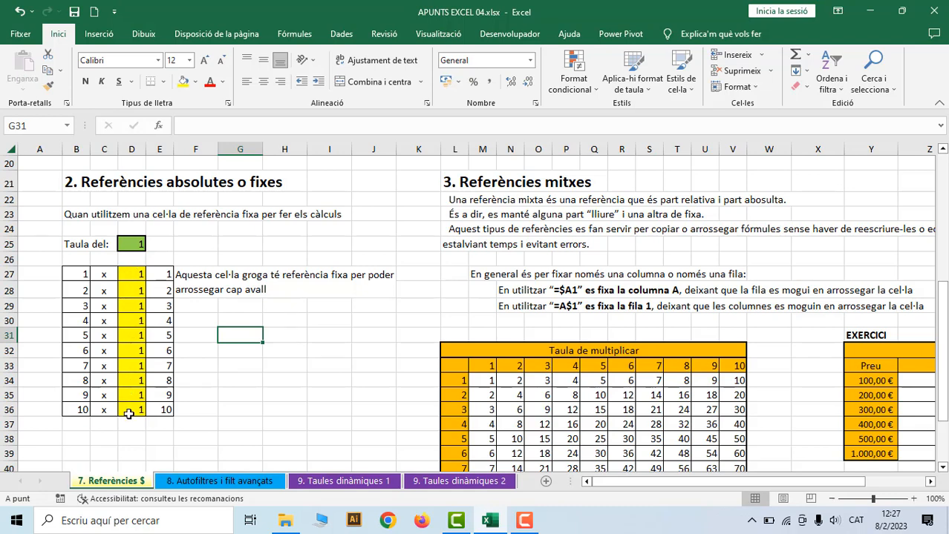
click(134, 275)
click(232, 127)
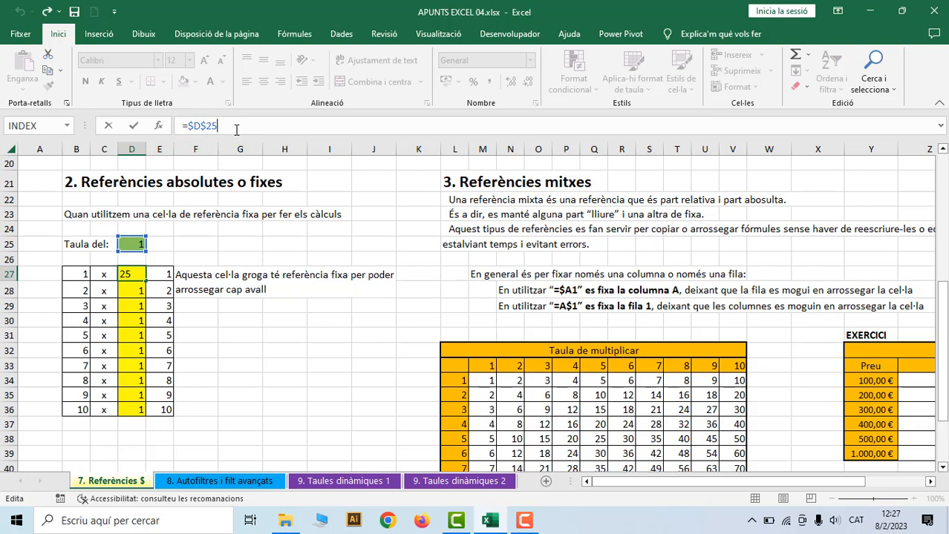
key(BackSpace)
key(BackSpace)
key(BackSpace)
key(BackSpace)
key(BackSpace)
key(BackSpace)
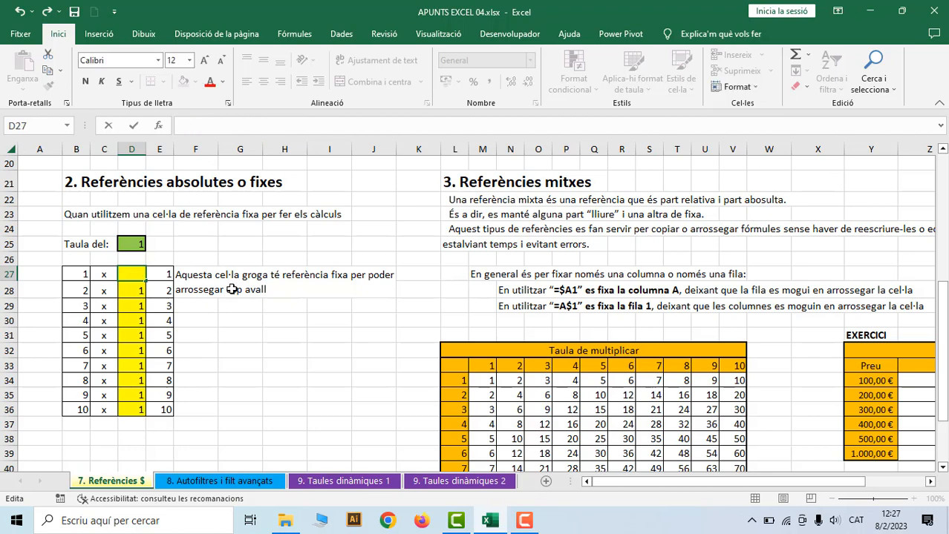
key(Escape)
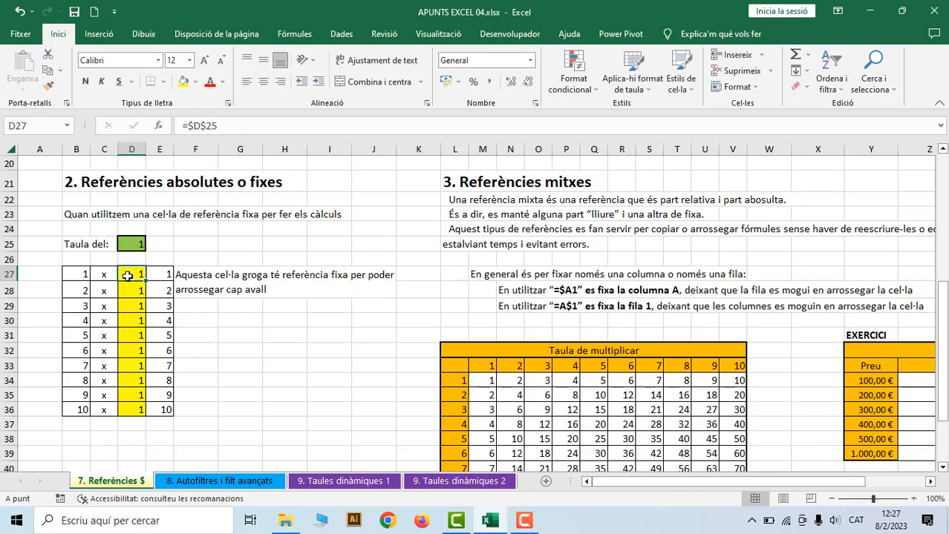
- Clear the yellow cells D27:D36 and enter the absolute reference =$D$25 in D27
drag(131, 291, 134, 396)
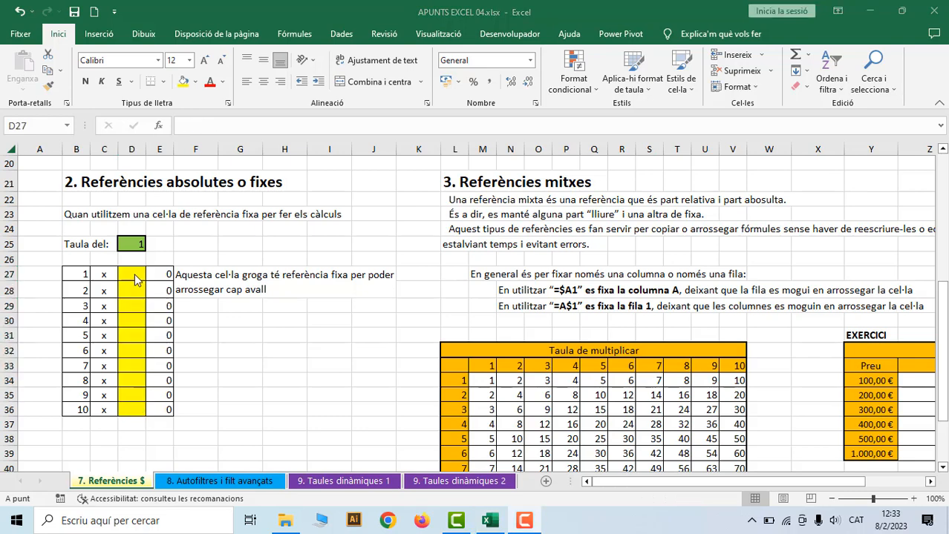
click(133, 275)
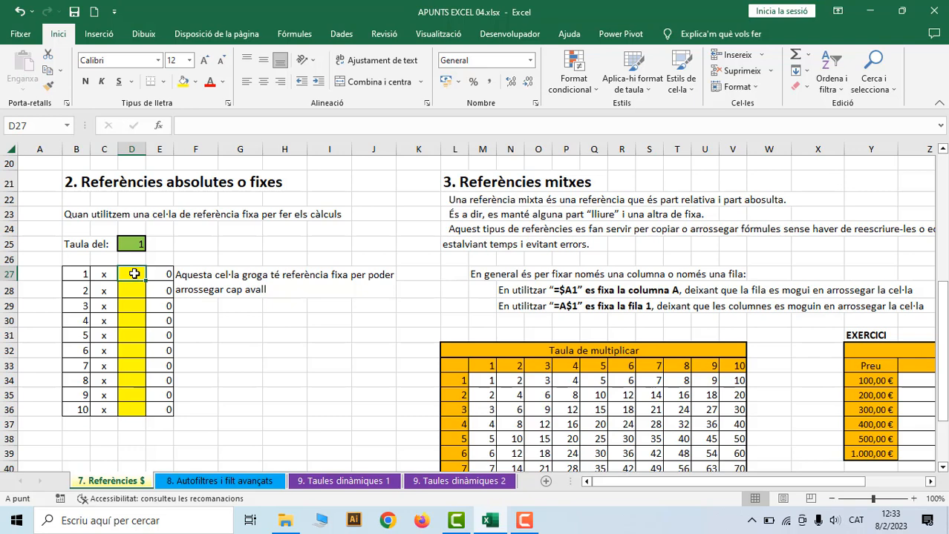
text(=)
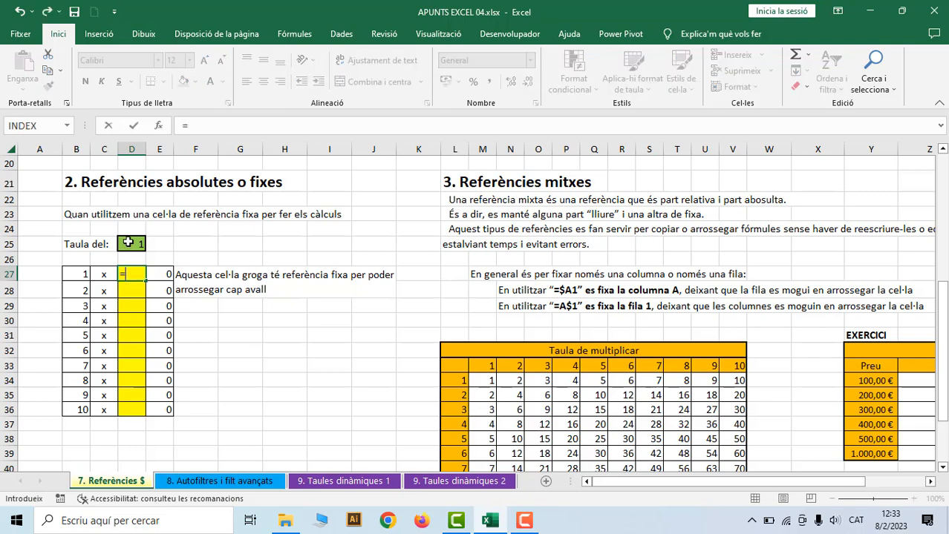
click(131, 244)
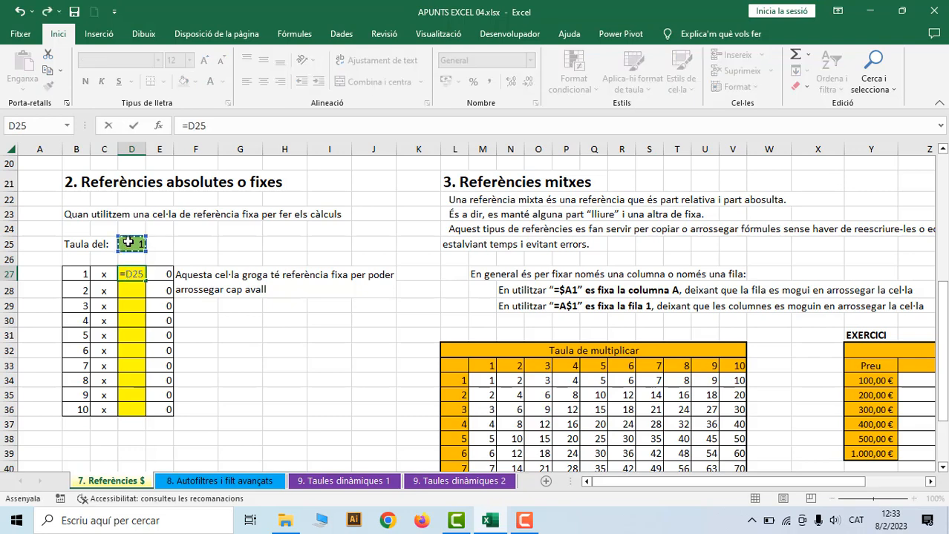
double_click(198, 125)
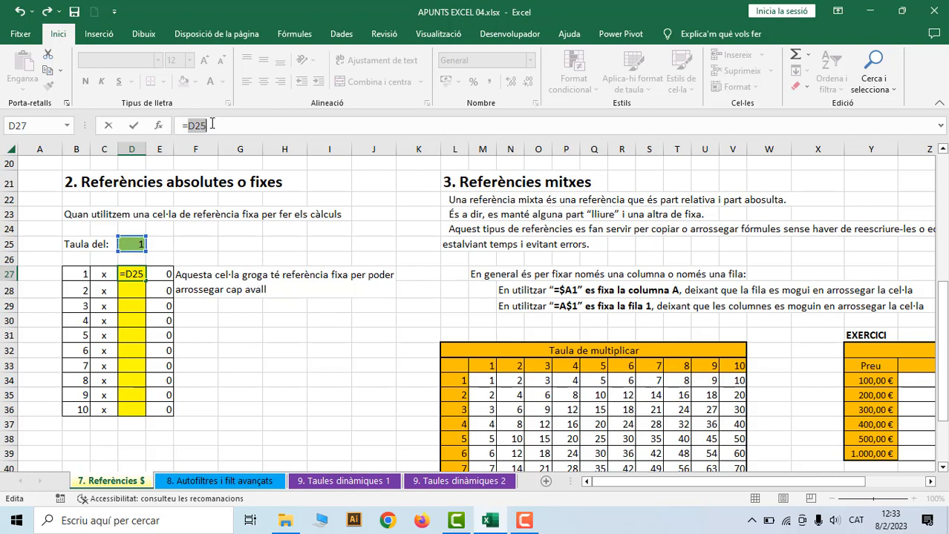
key(F4)
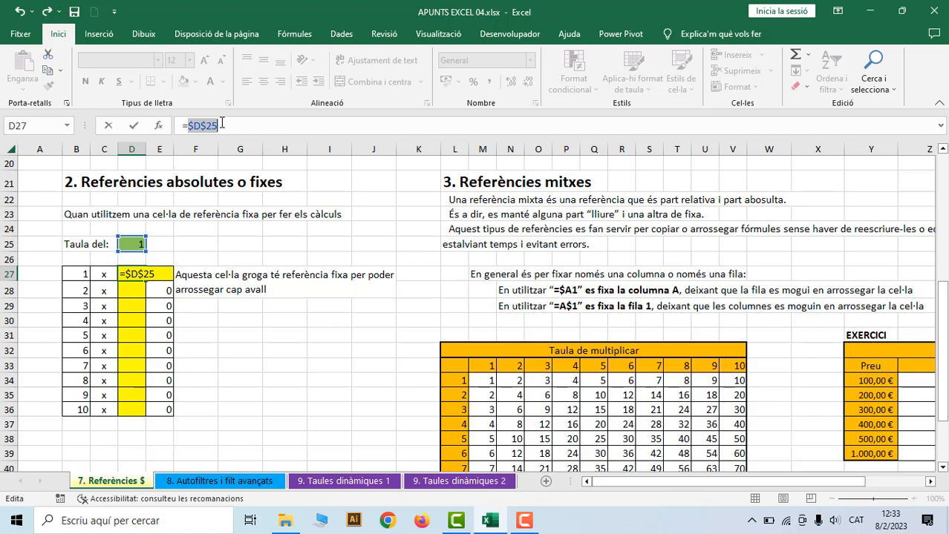
key(Return)
- Fill the absolute reference from D27 down one cell to D28 and check which cell the copy references
click(132, 274)
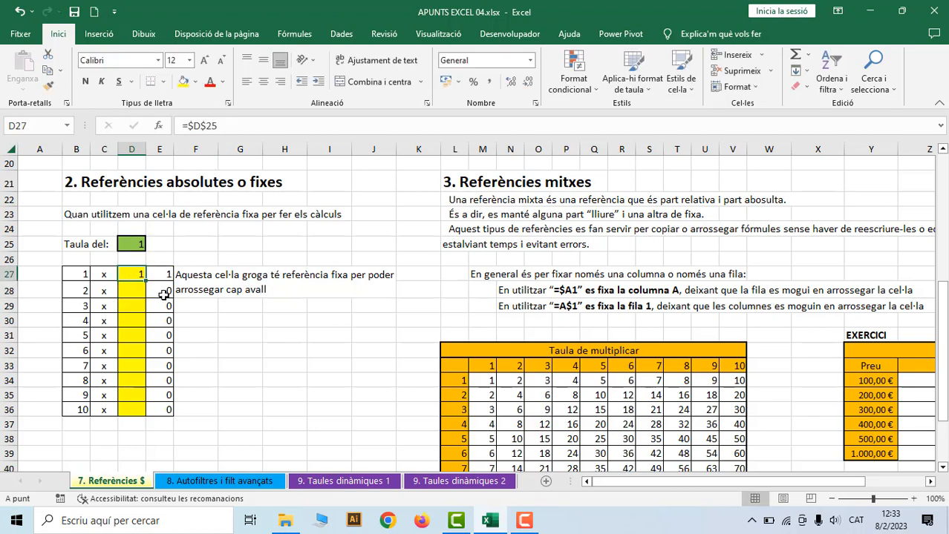
drag(146, 280, 145, 294)
click(141, 293)
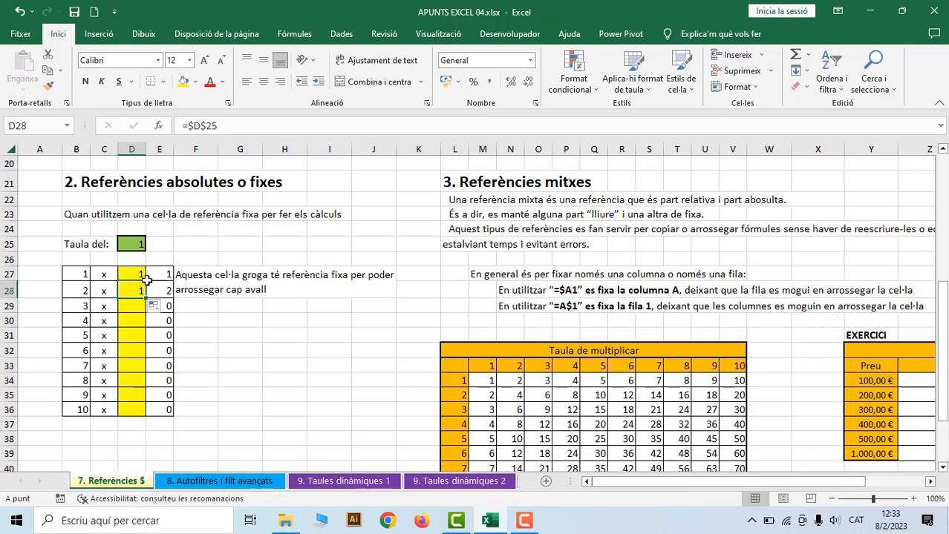
click(242, 133)
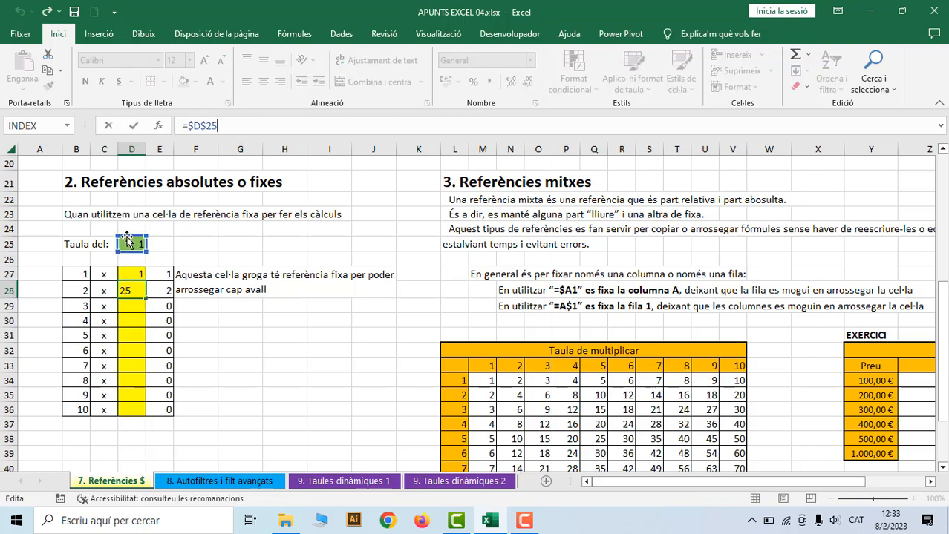
key(Escape)
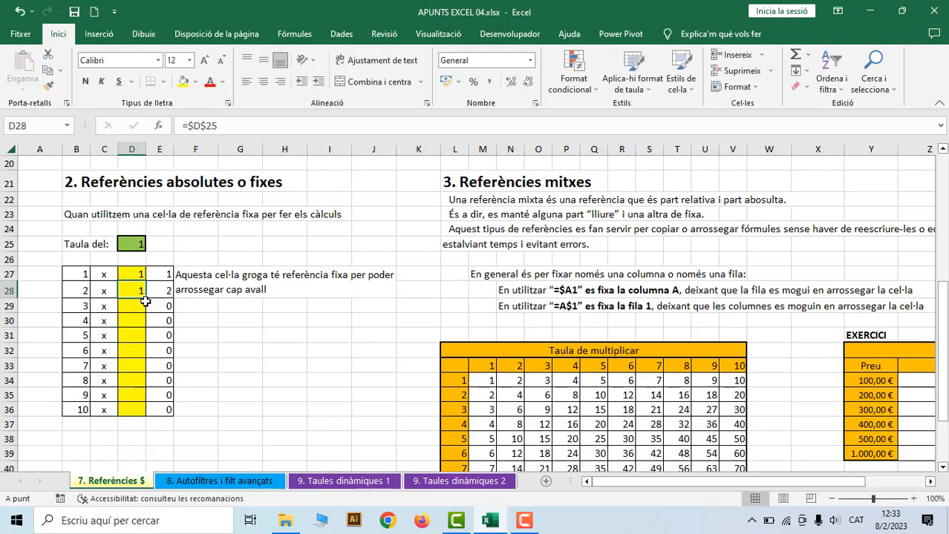
- Fill the absolute reference on to D29, check its reference, and extend the fill down to D36
drag(146, 299, 147, 314)
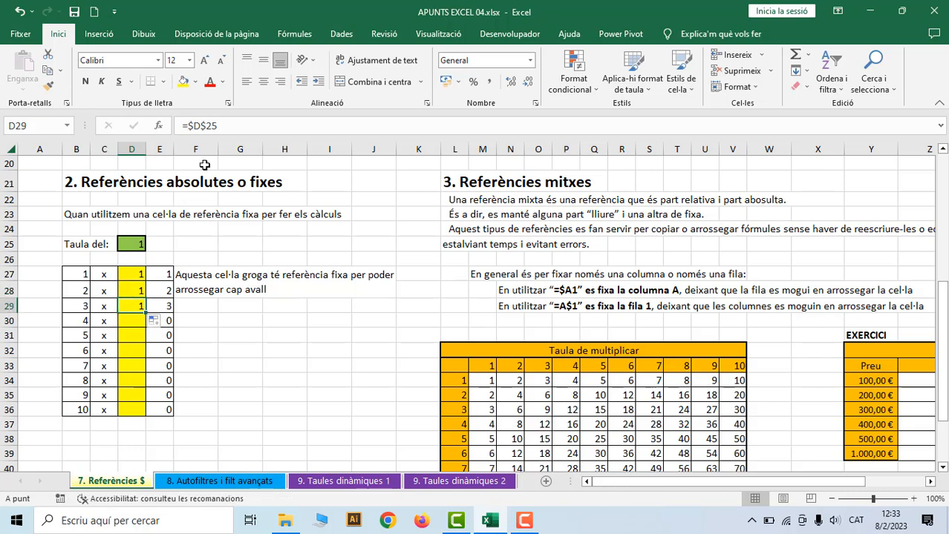
click(235, 132)
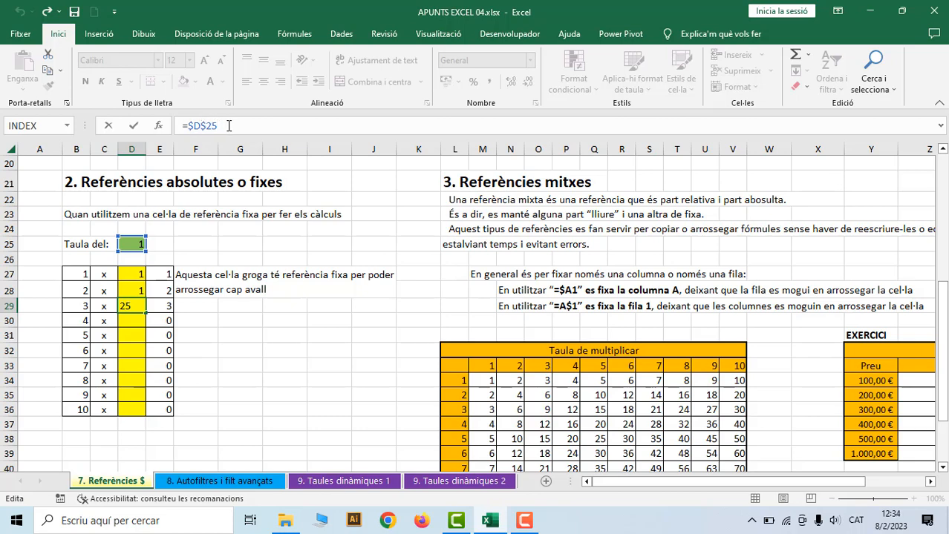
key(ctrl+Return)
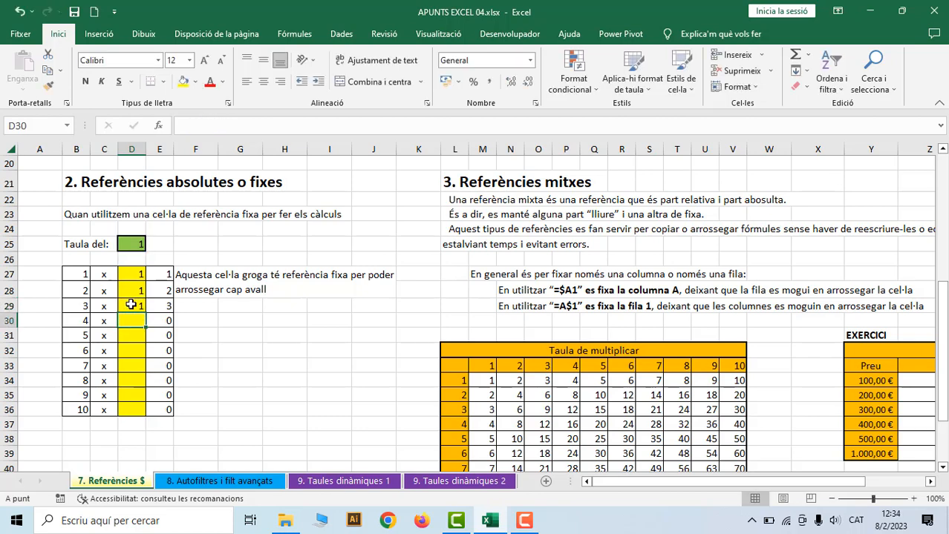
drag(146, 313, 147, 415)
click(168, 277)
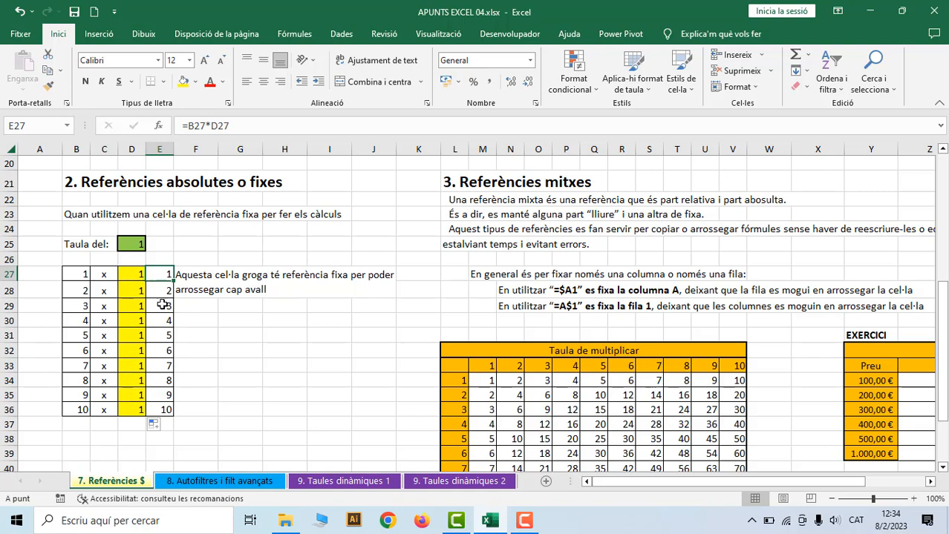
- Set the table number in D25 to 3
click(138, 247)
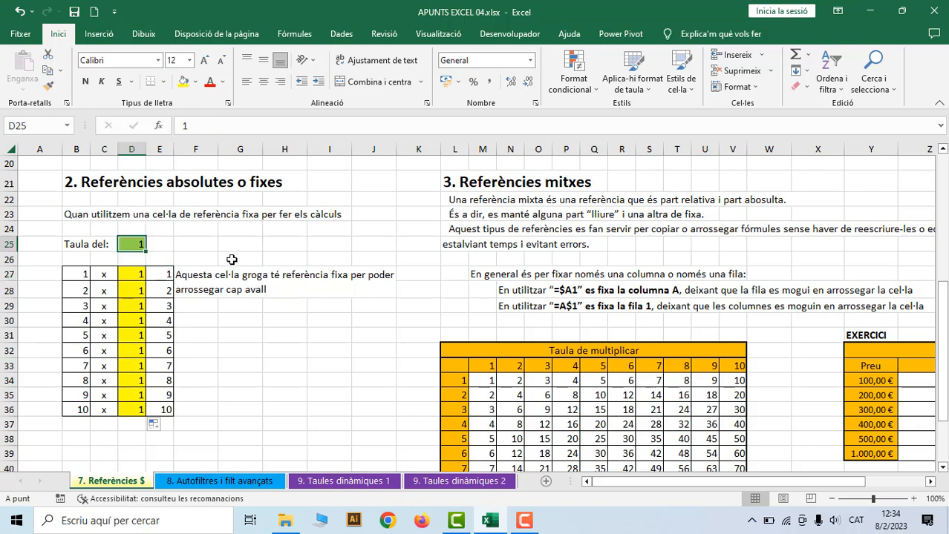
text(3)
click(241, 365)
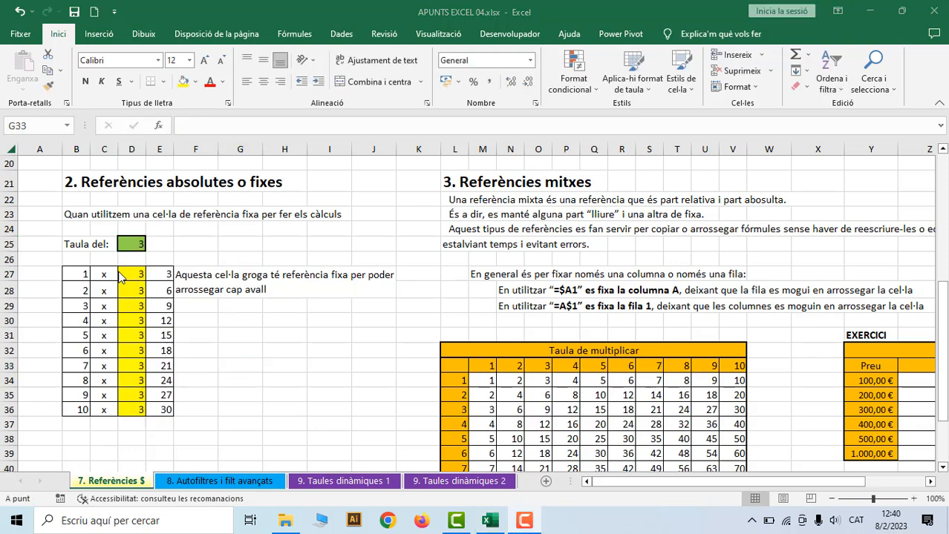
- Change the reference in D27 to the mixed form =D$25, fixing only the row
click(130, 276)
click(137, 275)
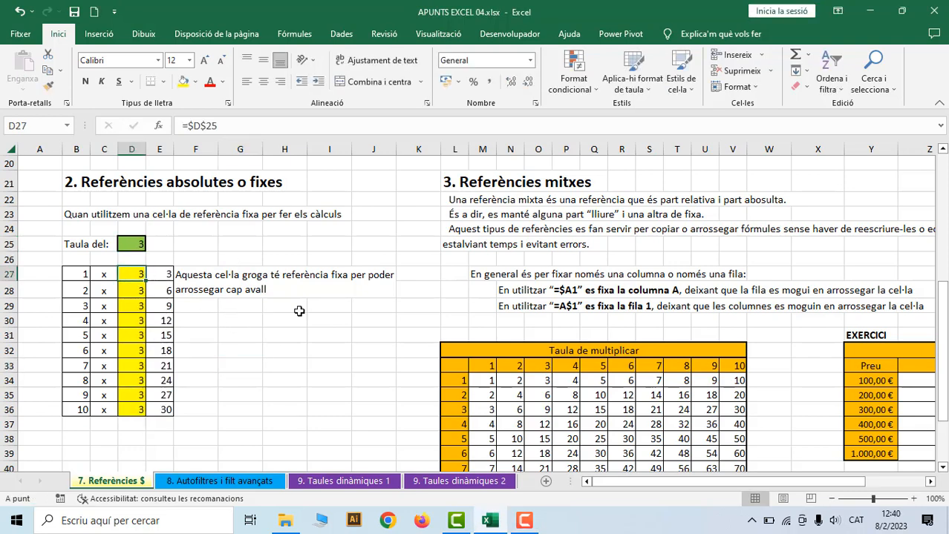
click(913, 499)
click(913, 499)
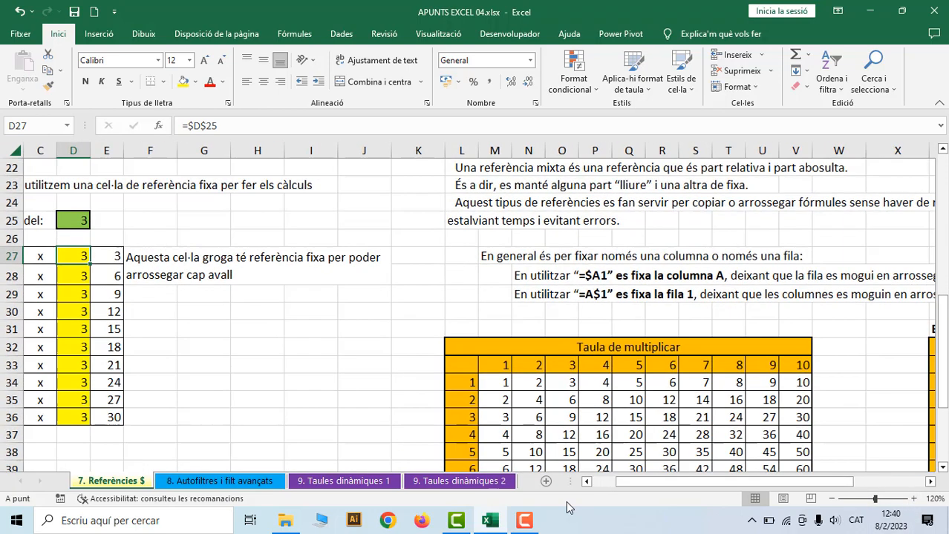
drag(613, 490, 566, 490)
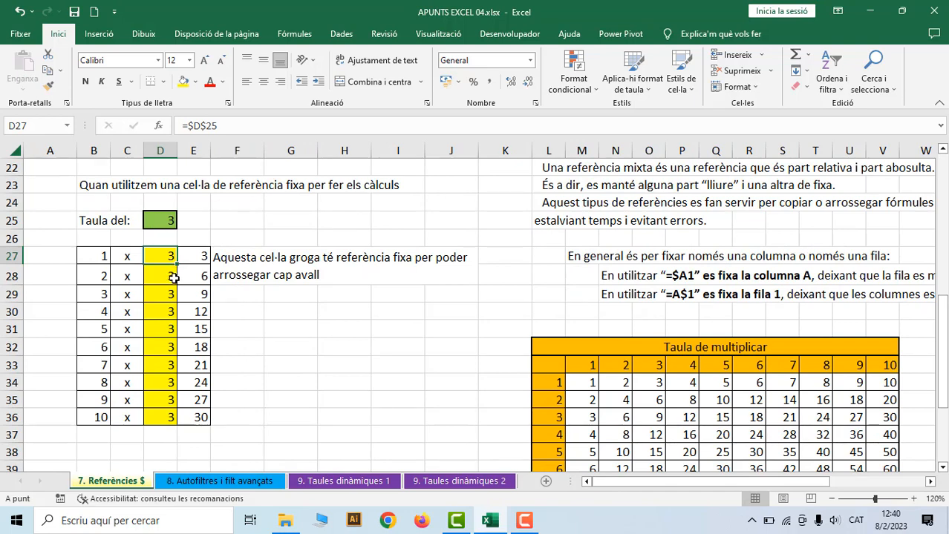
drag(189, 126, 224, 126)
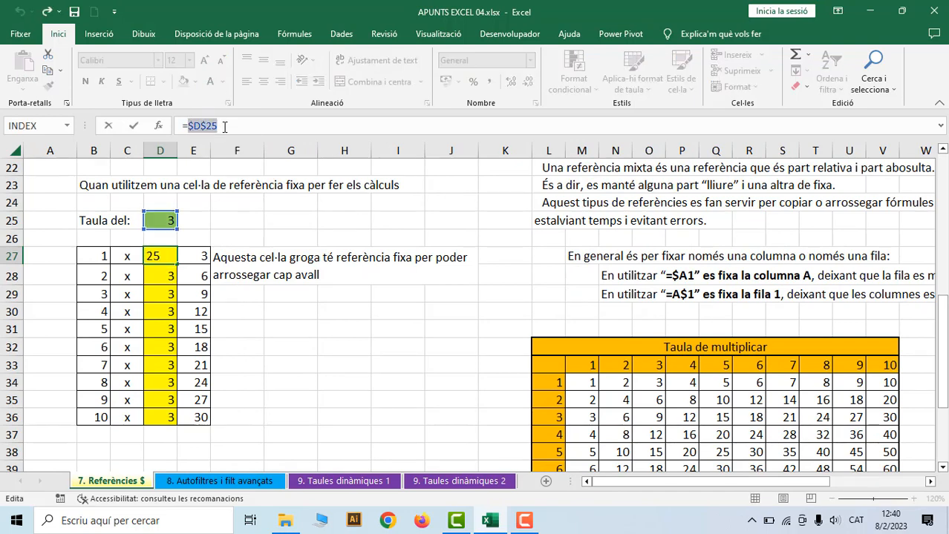
key(F4)
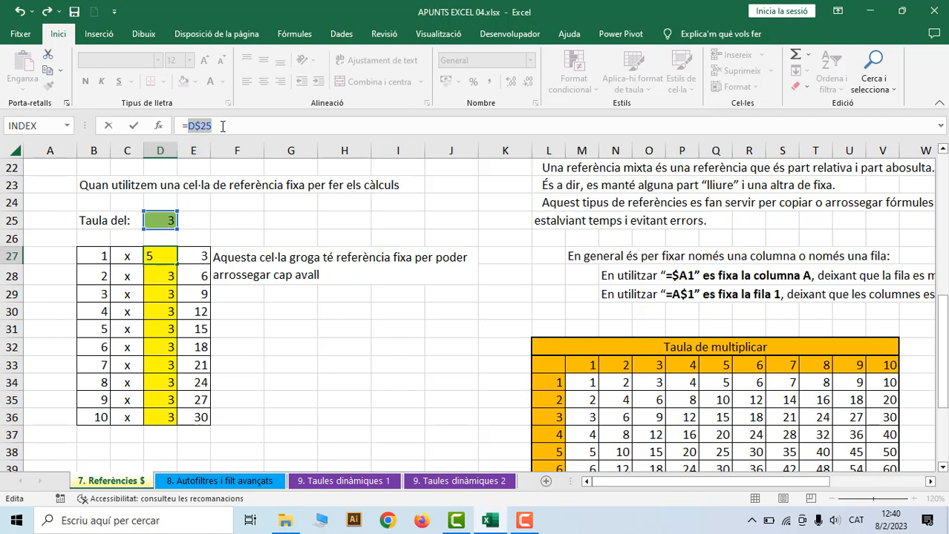
key(Return)
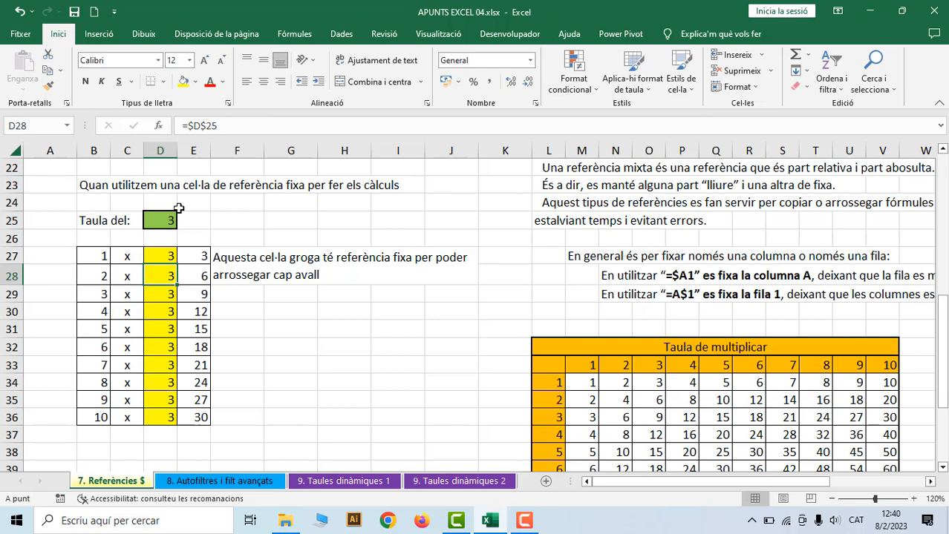
- Fill the mixed reference from D27 down to D36 and check the references in D27 and D28
click(169, 258)
drag(179, 265, 170, 420)
click(161, 255)
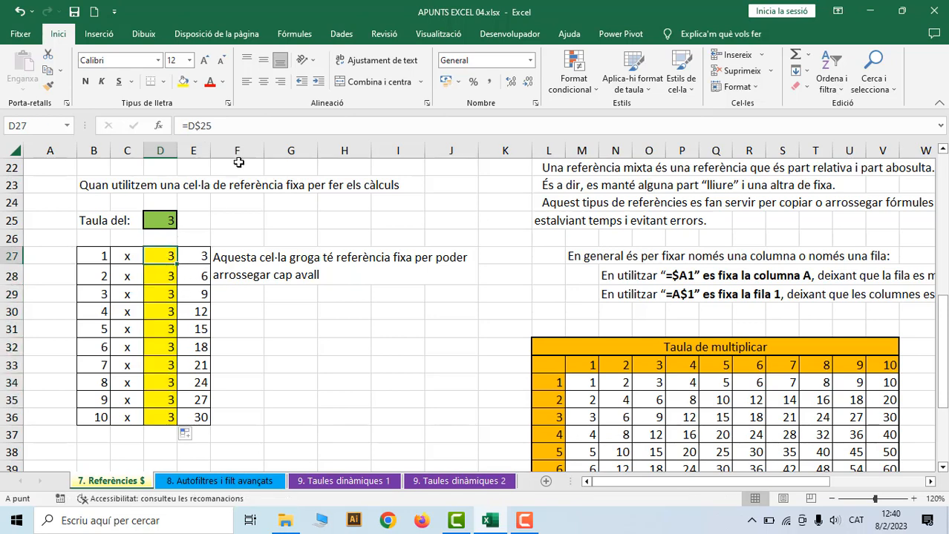
click(223, 127)
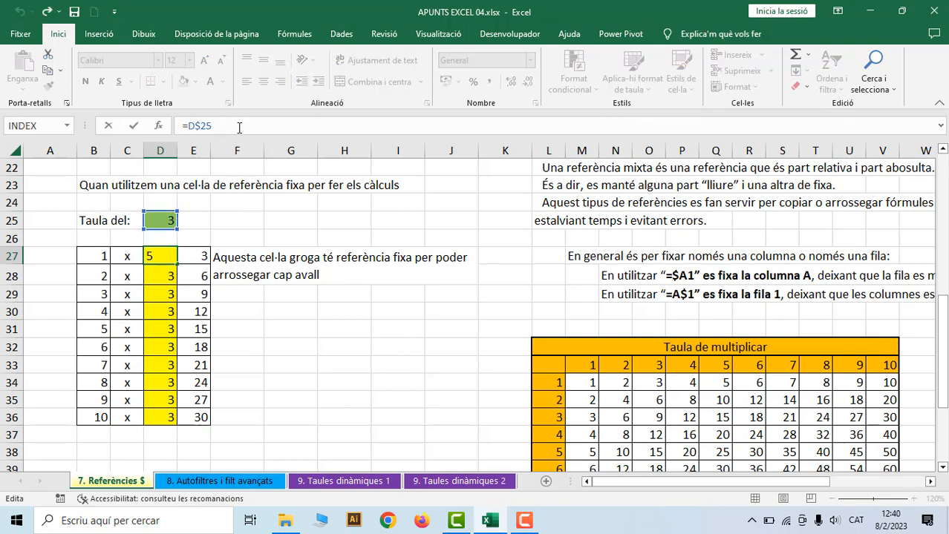
key(Return)
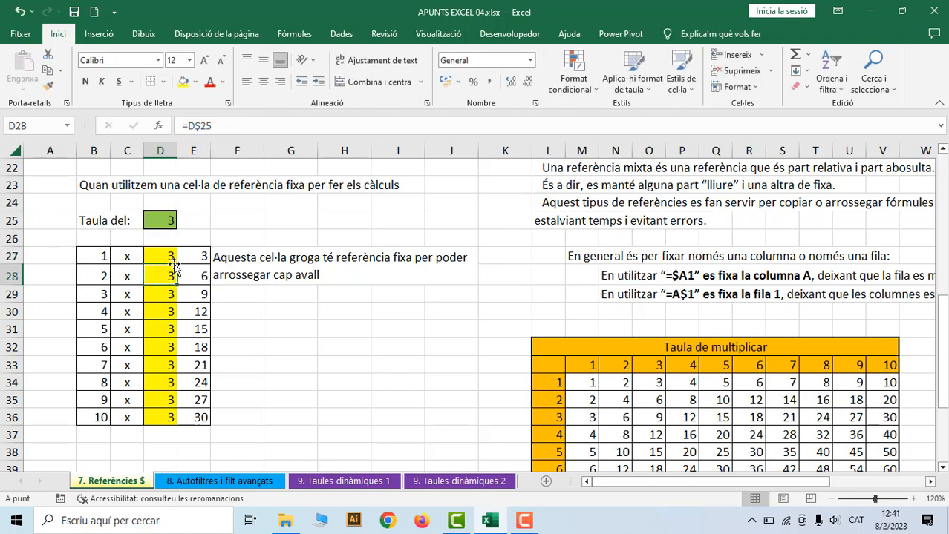
click(215, 126)
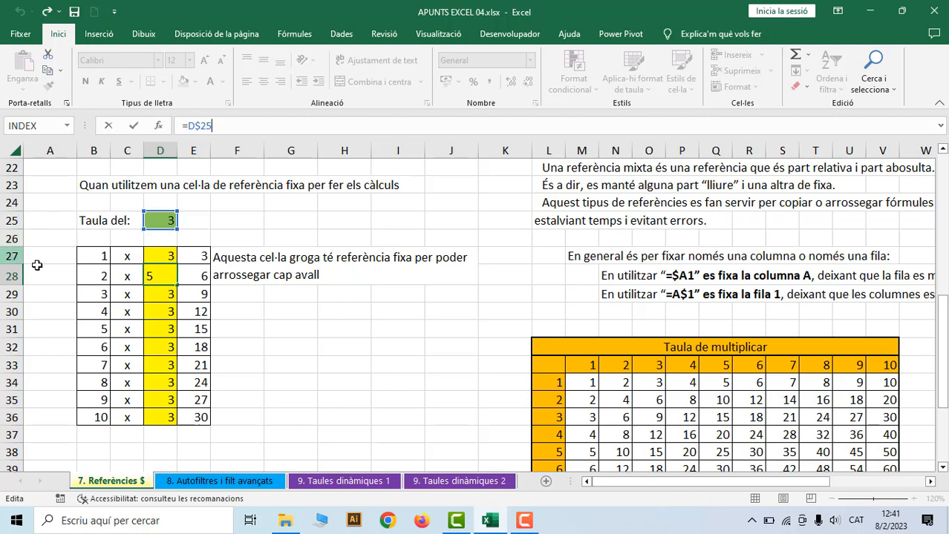
key(Return)
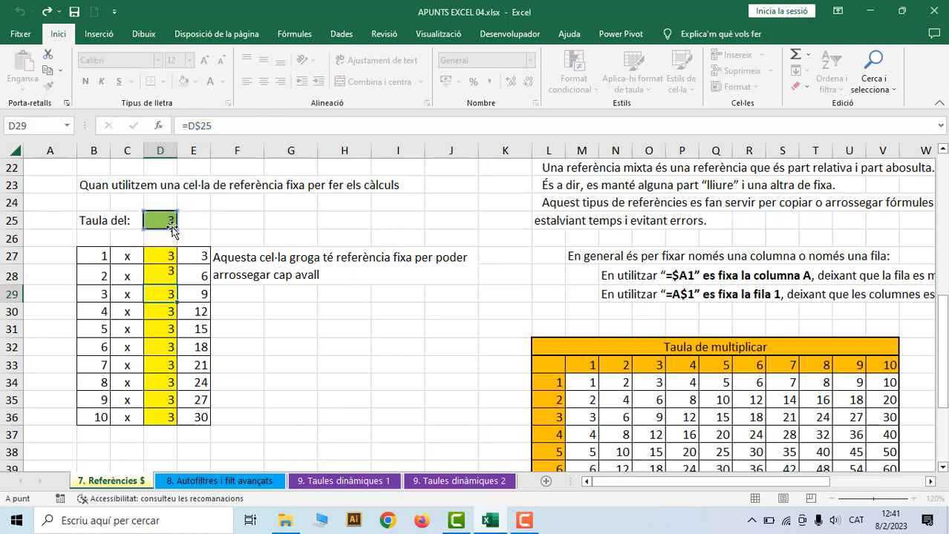
scroll(286, 307, up, 1)
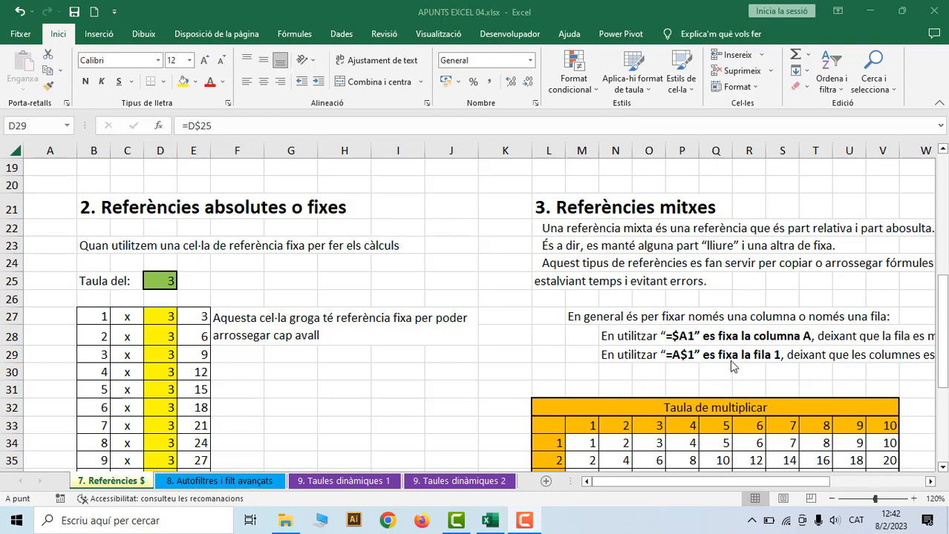
- Check the first formulas of the multiplication table and clear all its results in M34:V43
scroll(716, 368, down, 2)
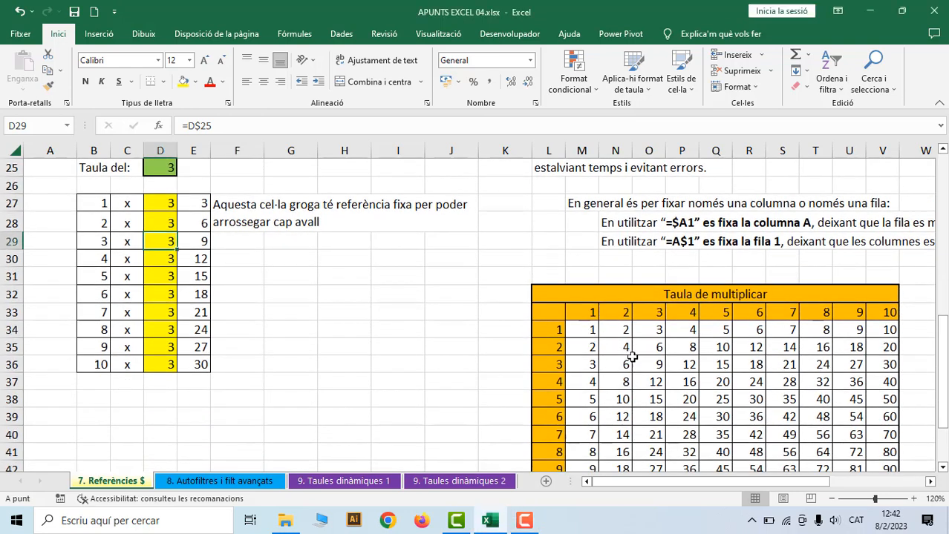
click(591, 326)
key(Right)
key(Right)
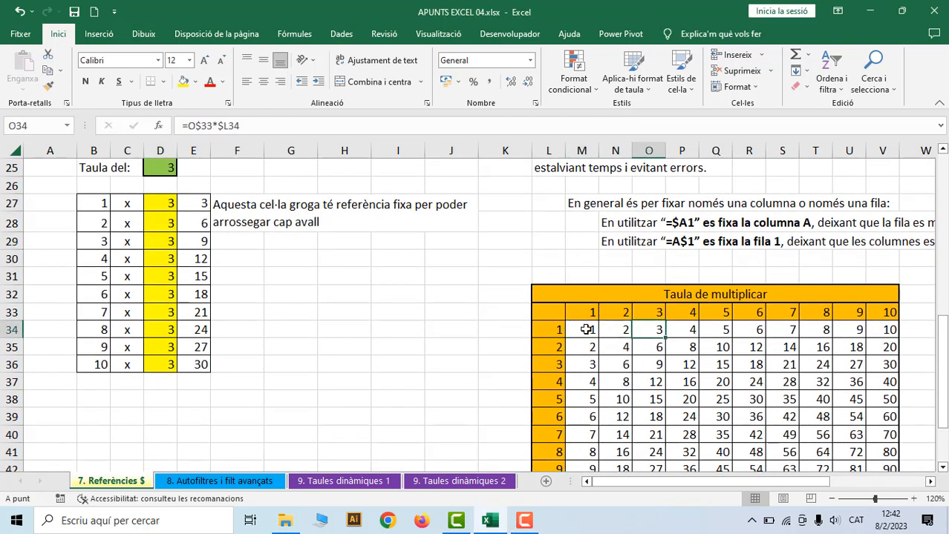
mouse_move(587, 330)
mouse_down()
mouse_move(861, 361)
mouse_move(880, 464)
mouse_move(876, 438)
mouse_move(876, 449)
mouse_up()
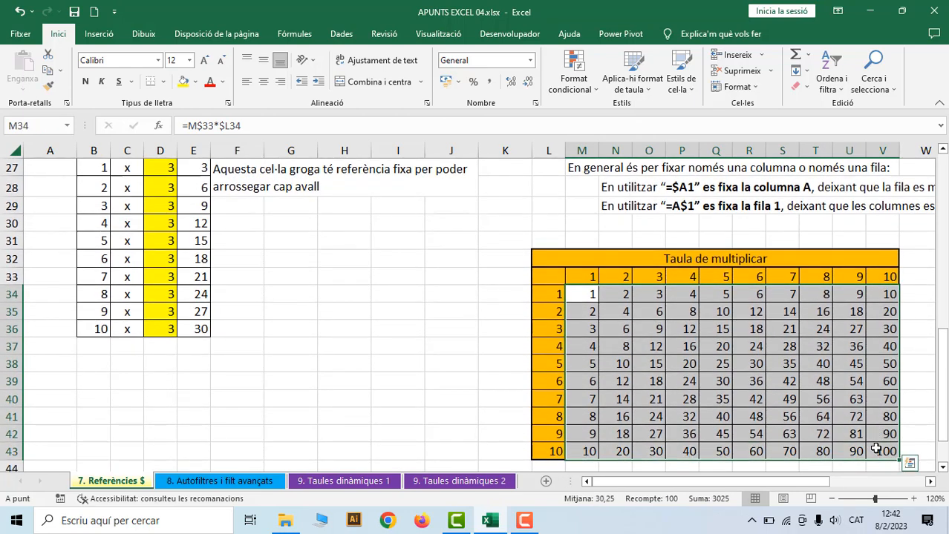
key(Delete)
- Enter the relative formula =L34*M33 in M34 to multiply the row header by the column header
click(579, 296)
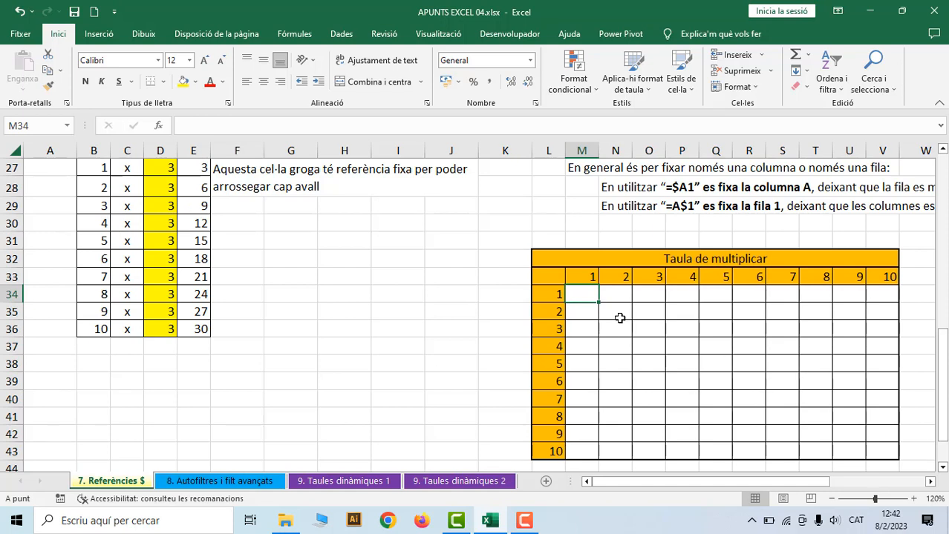
text(=)
click(544, 297)
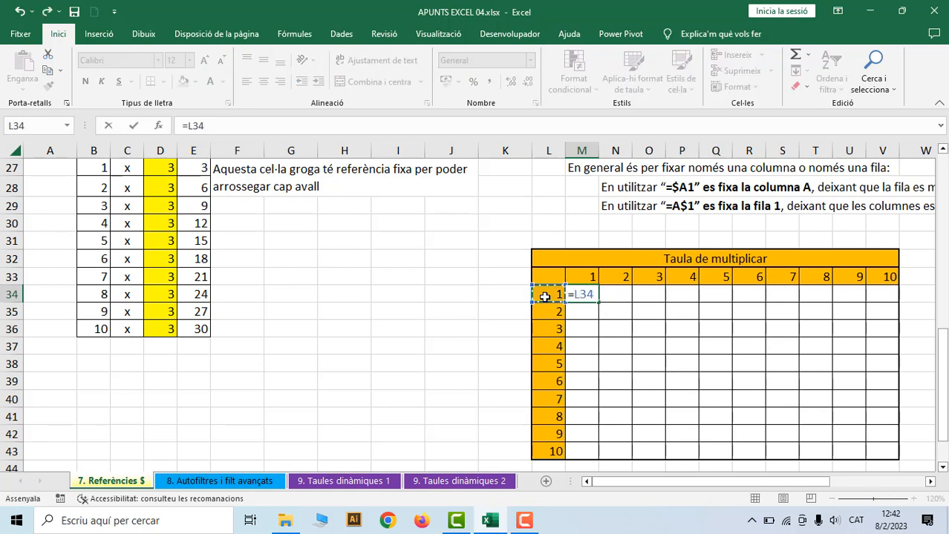
text(*)
click(576, 276)
key(ctrl+Return)
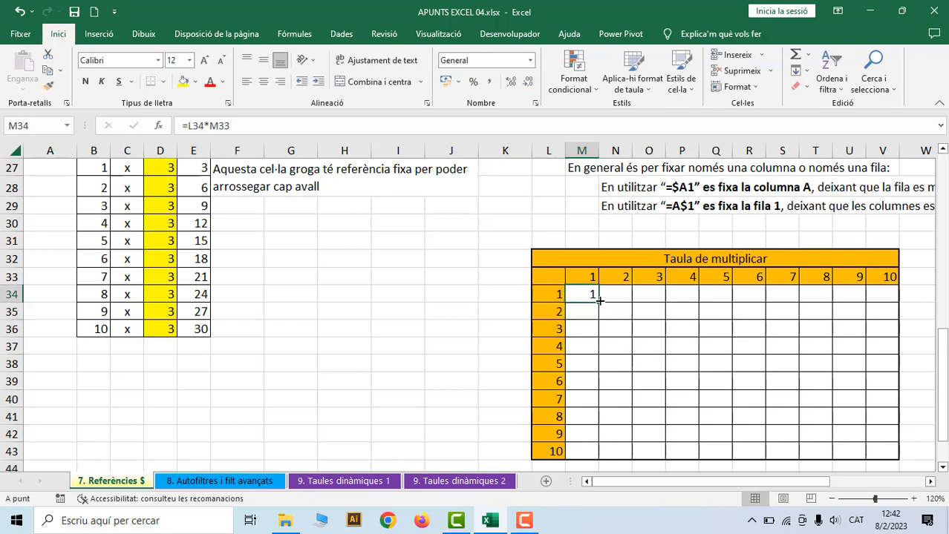
- Fill the relative formula from M34 across to V34 and check the references in N34 and O34
drag(598, 302, 881, 298)
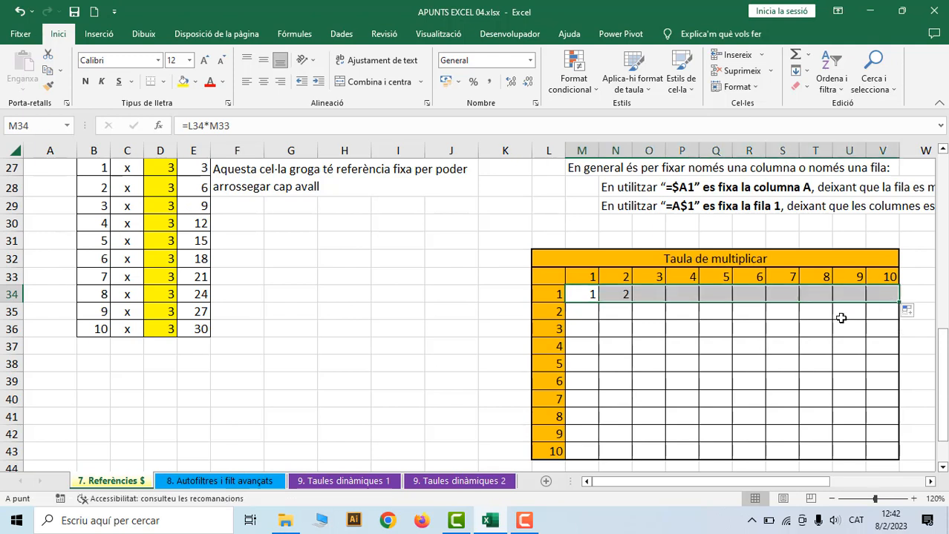
click(616, 295)
click(252, 128)
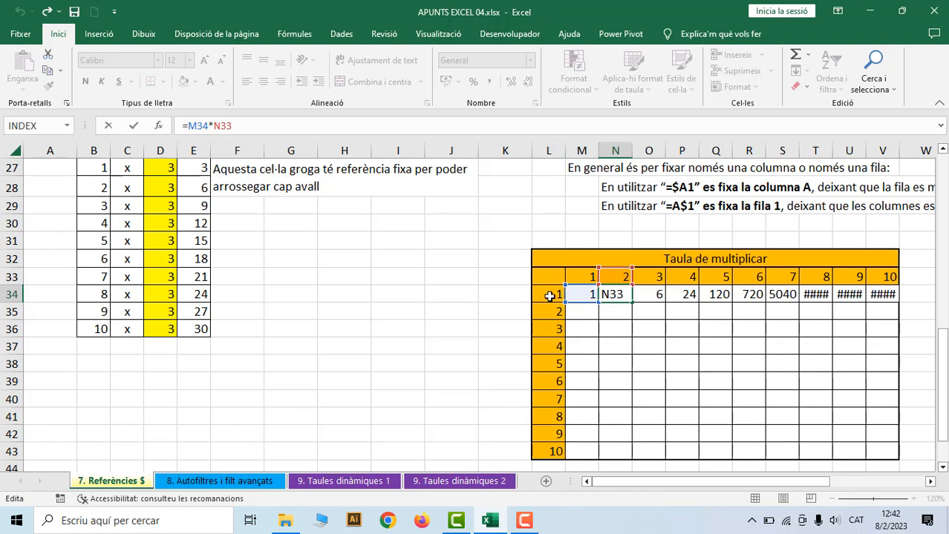
key(Escape)
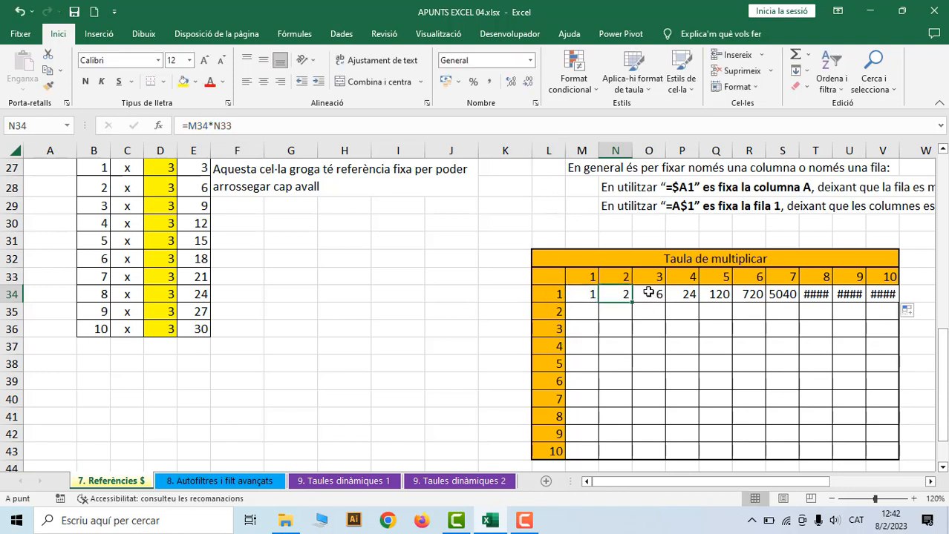
click(650, 295)
click(262, 130)
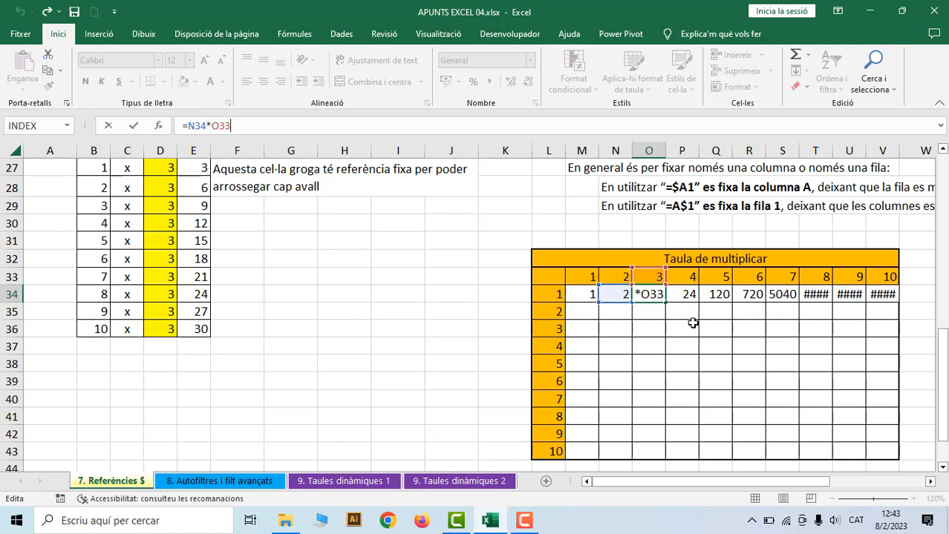
key(Return)
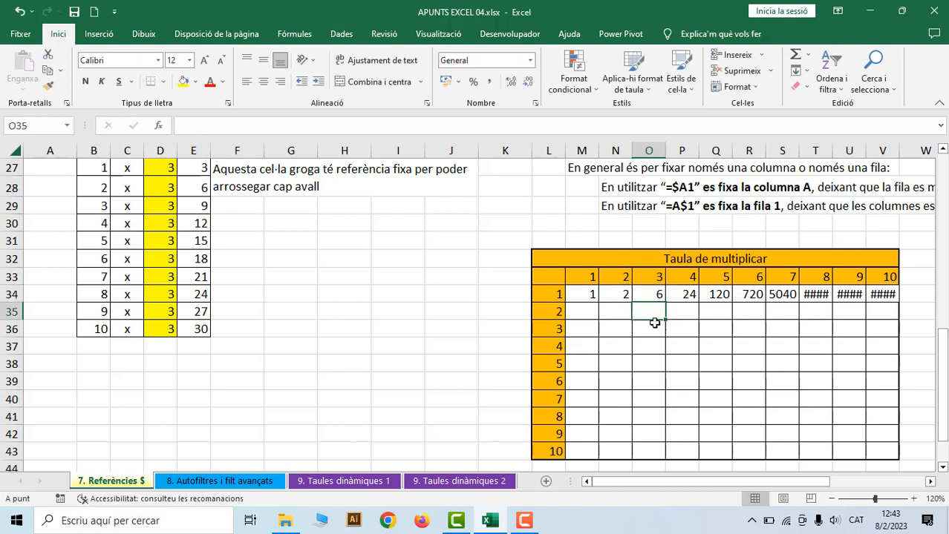
- Clear the filled formulas from N34:V34, keeping only the one in M34
click(594, 297)
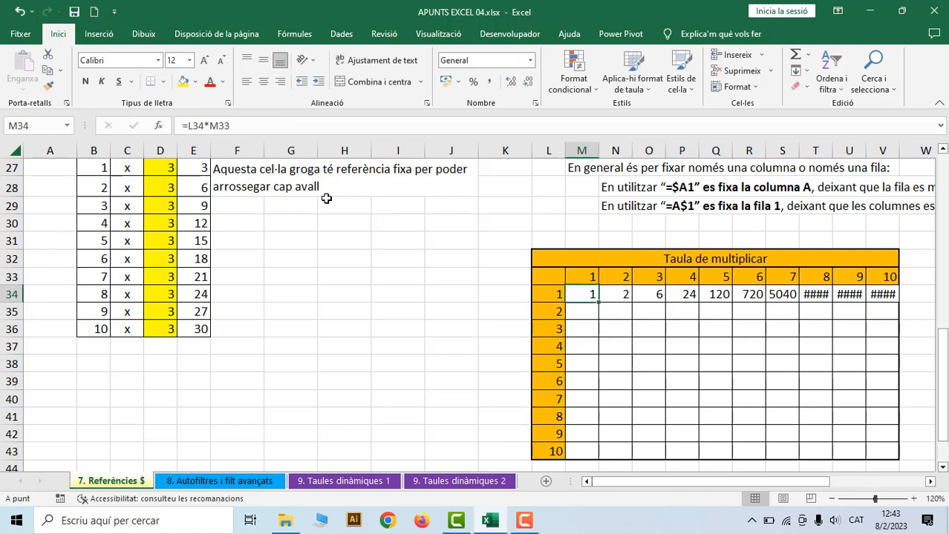
drag(631, 297, 874, 297)
key(Delete)
- Fix the column of the first reference in M34, making the formula =$L34*M33
click(583, 294)
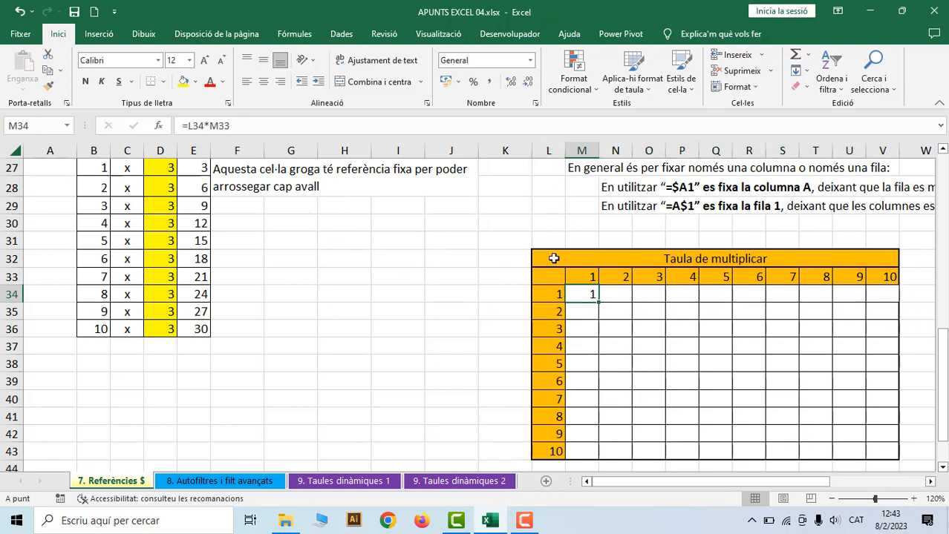
click(192, 126)
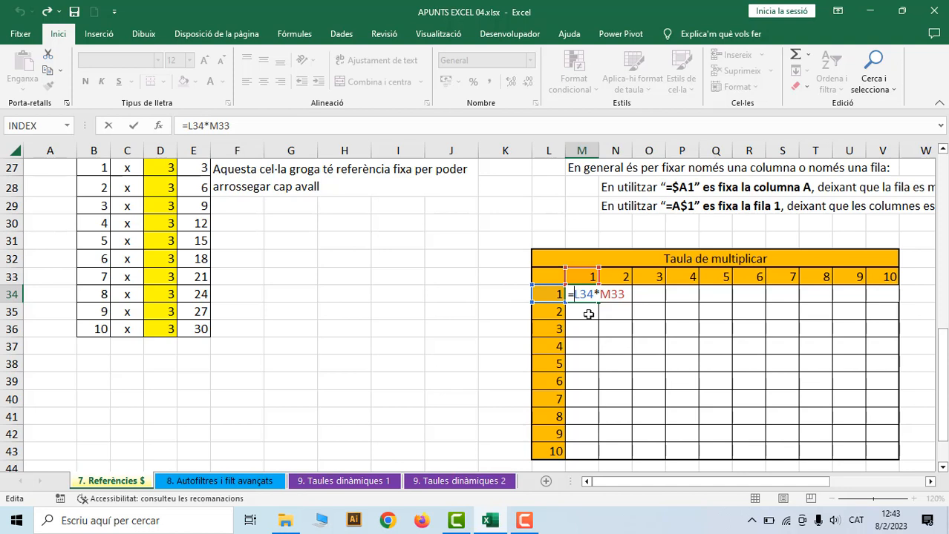
text($)
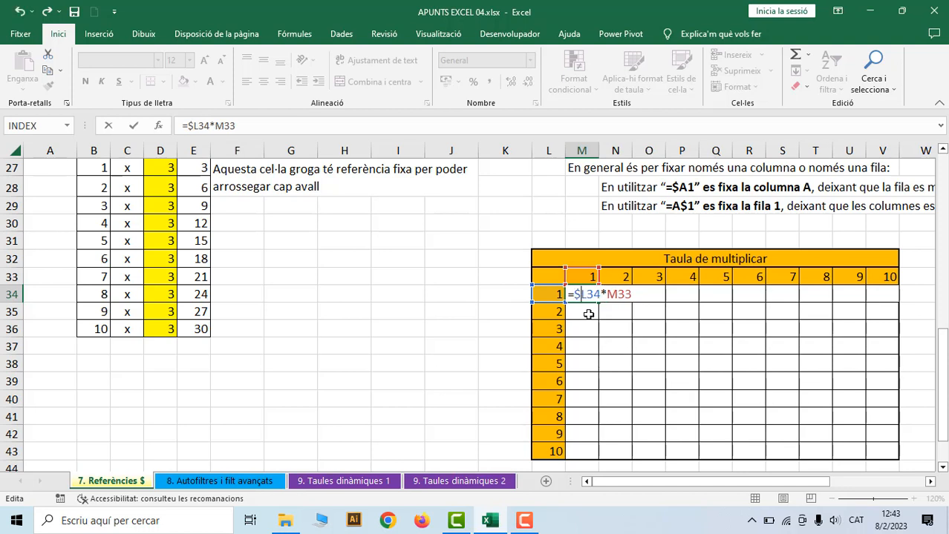
key(Return)
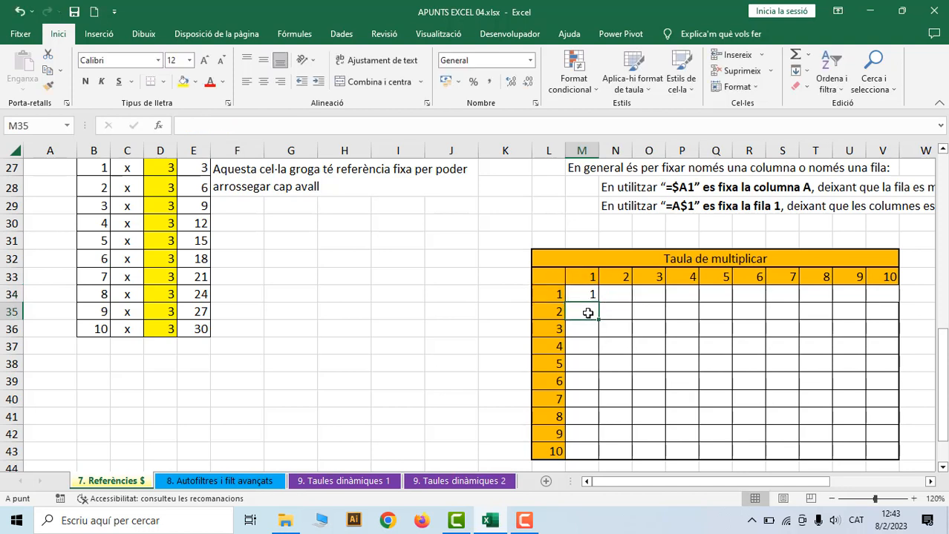
- Fill the fixed-column formula from M34 across to V34 and check the references in N34, O34 and P34
click(590, 295)
drag(601, 302, 888, 301)
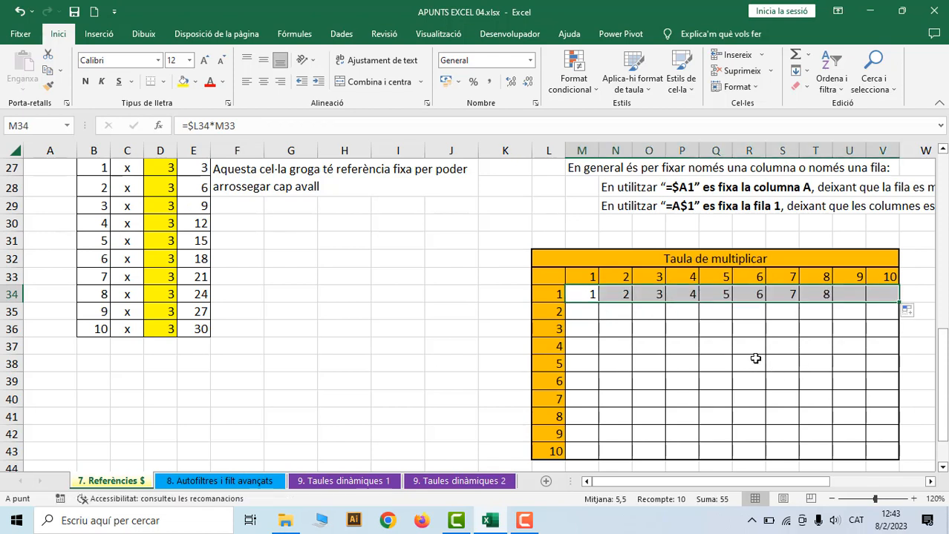
click(625, 294)
click(286, 126)
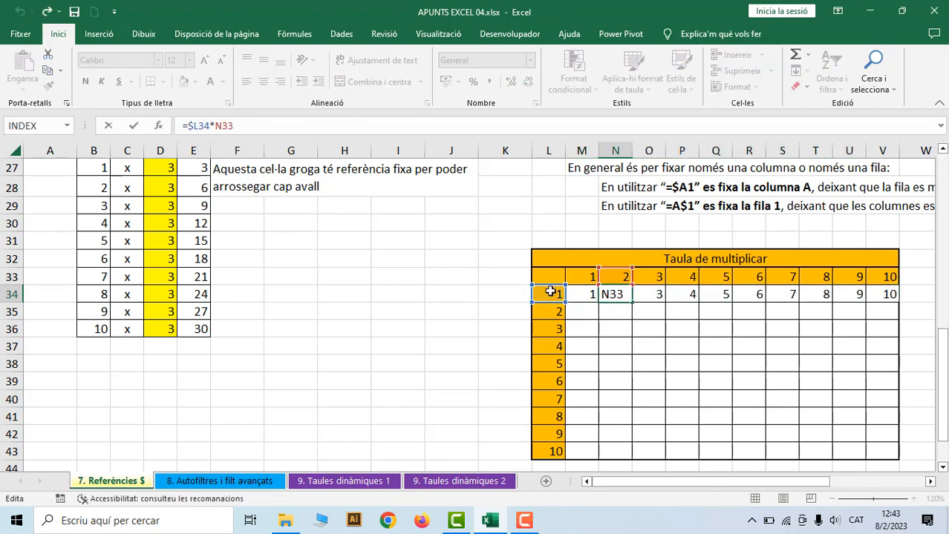
key(Return)
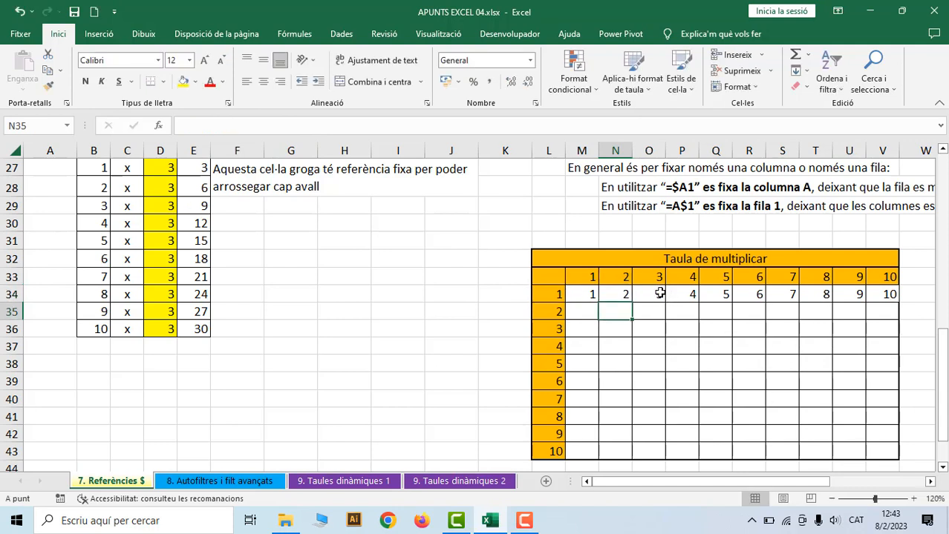
click(658, 294)
click(295, 128)
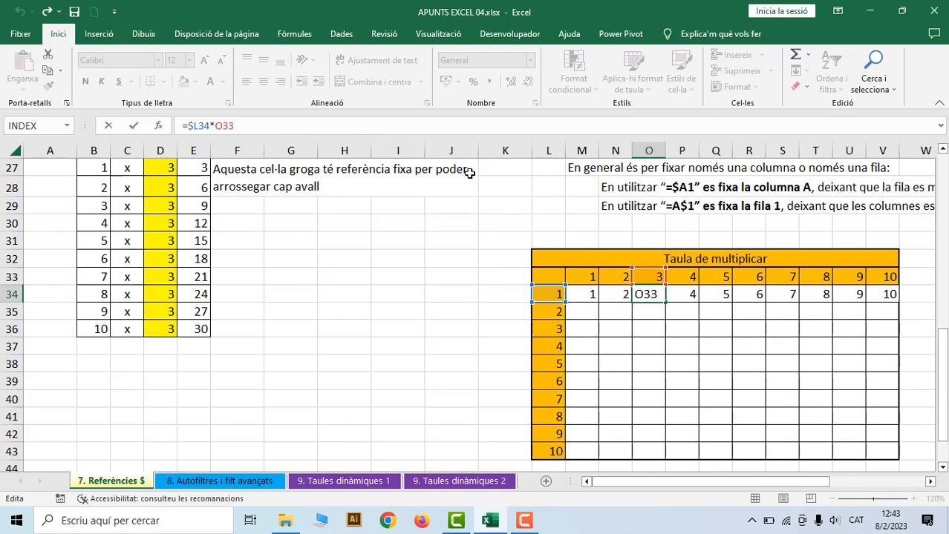
key(Return)
click(686, 296)
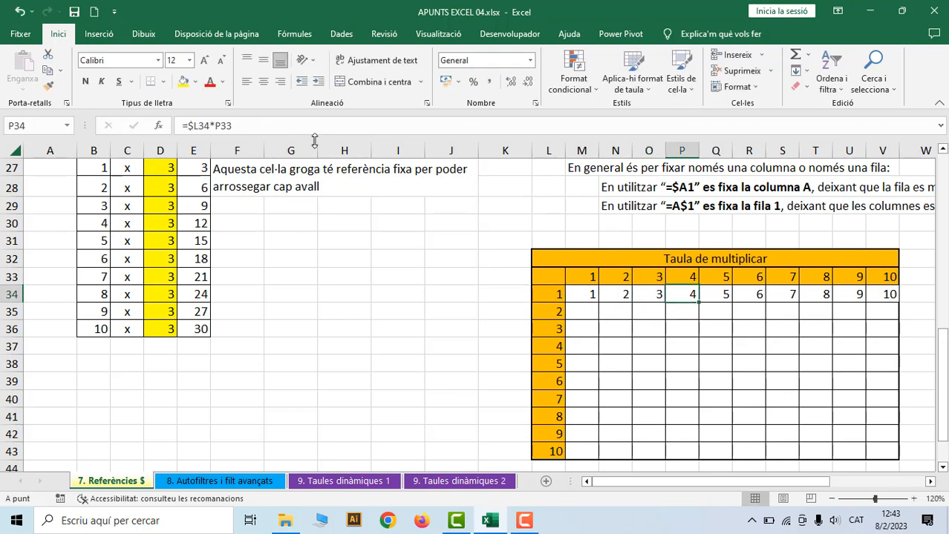
click(301, 130)
key(Return)
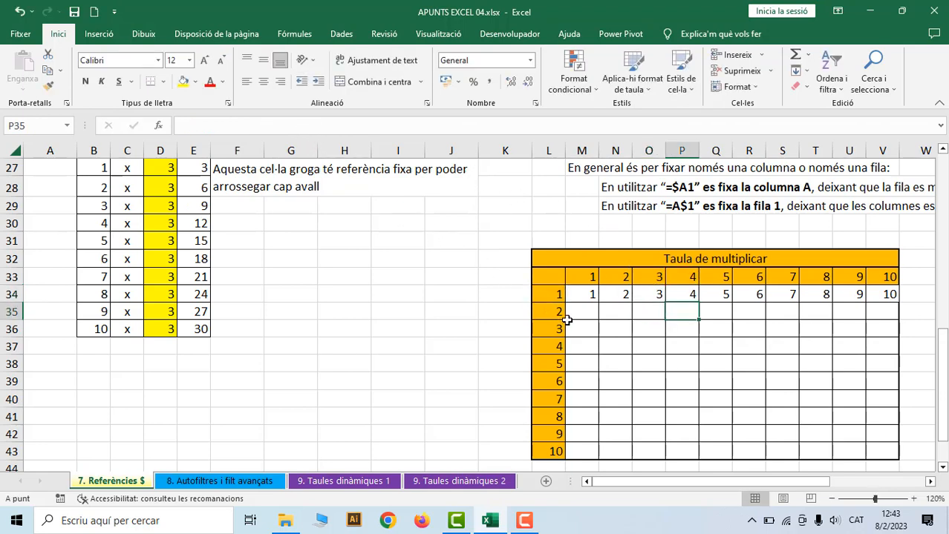
- Try filling the formulas of M34:V34 down to row 43, and undo the fill
click(572, 296)
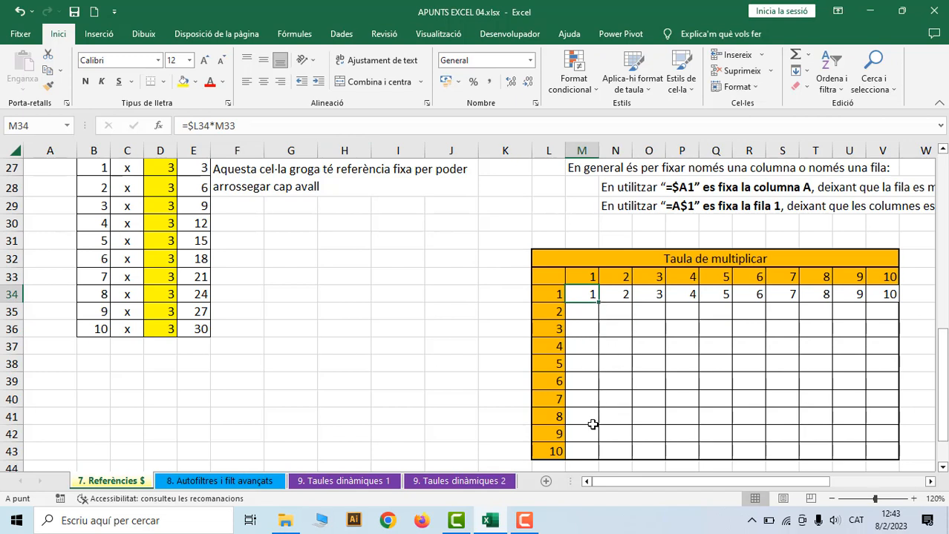
drag(591, 295, 882, 311)
drag(572, 294, 886, 466)
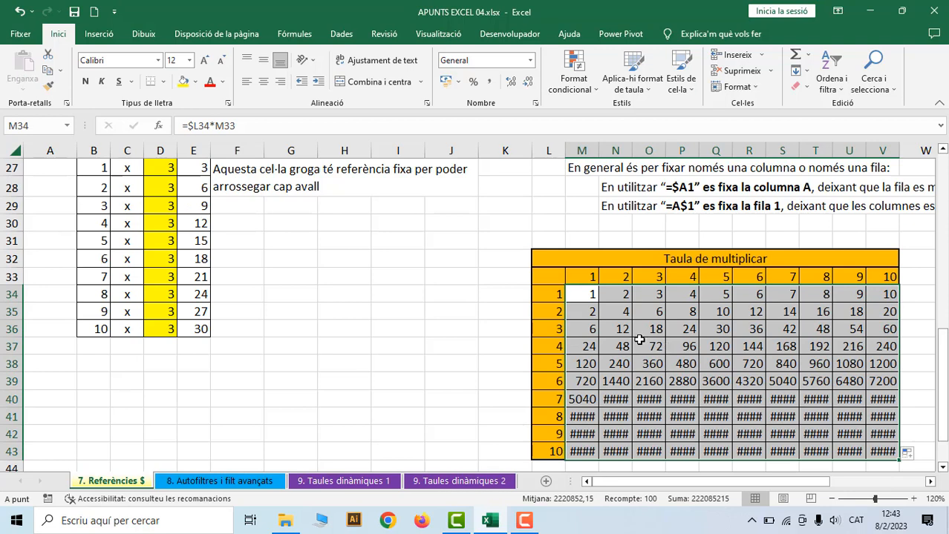
click(651, 363)
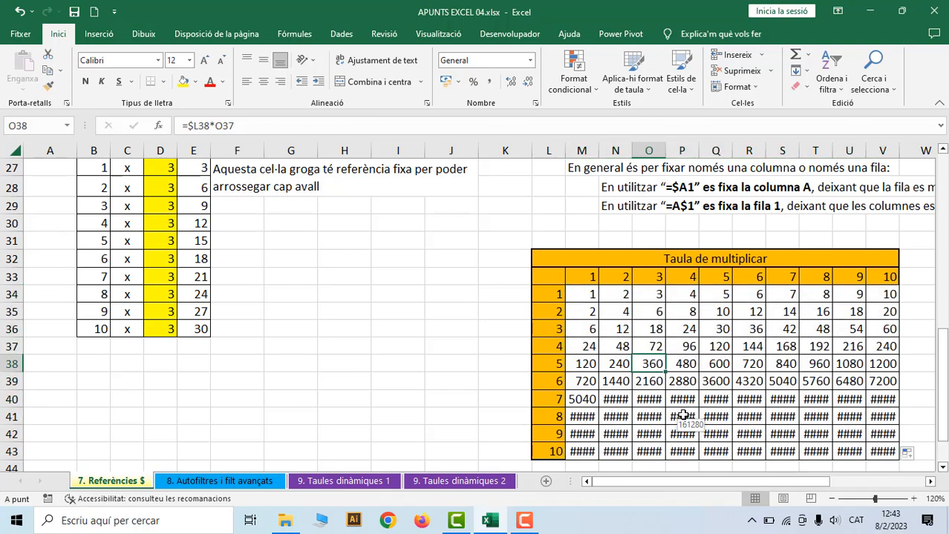
key(ctrl+z)
- Fill the formula from M34 down to M43 and check the references in M35 and M36
click(578, 291)
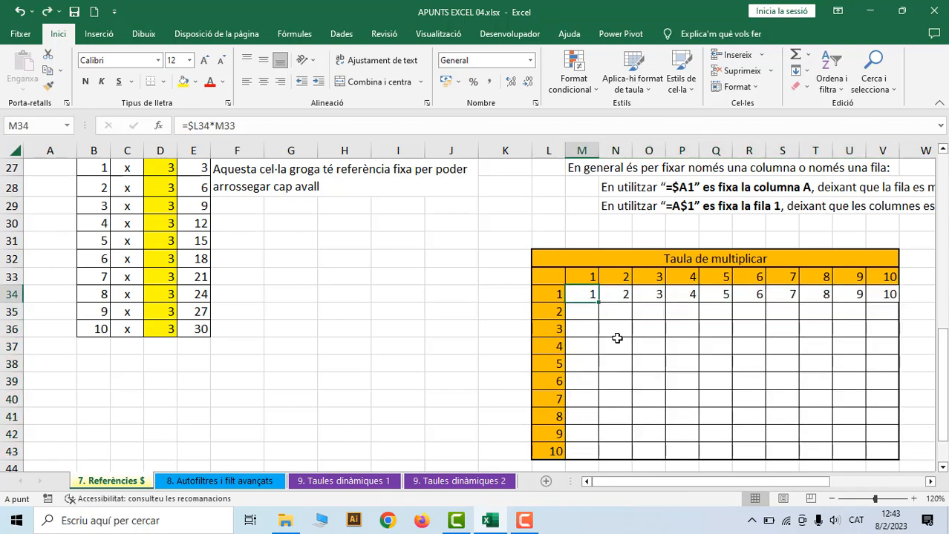
drag(598, 302, 605, 453)
click(582, 311)
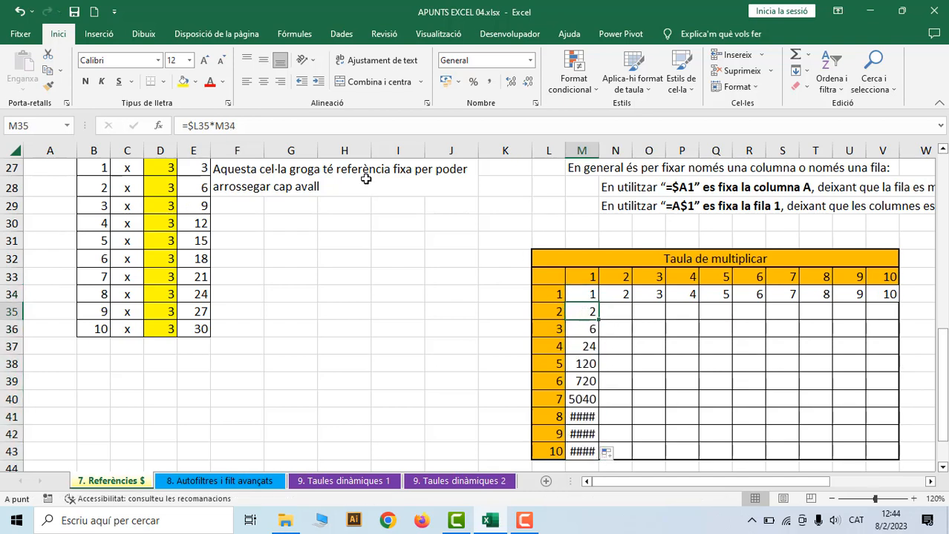
key(F2)
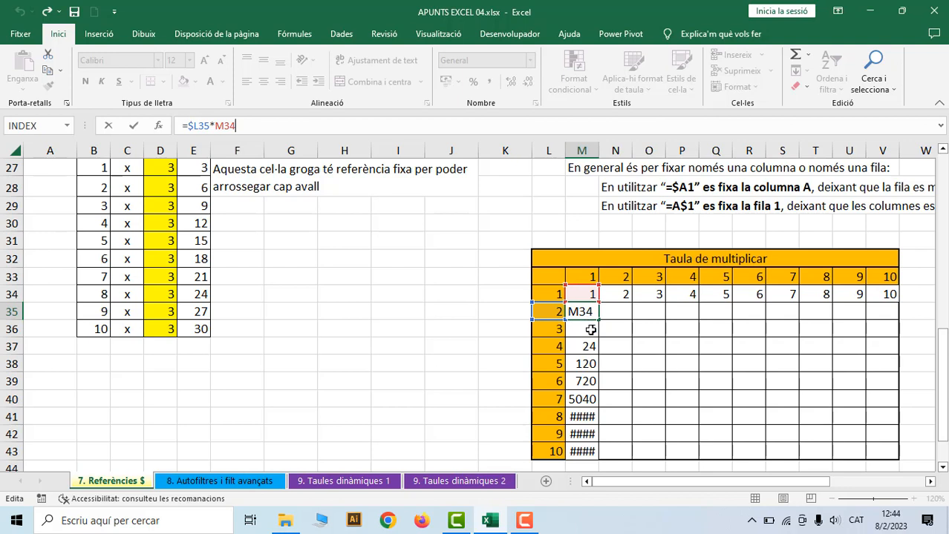
key(Return)
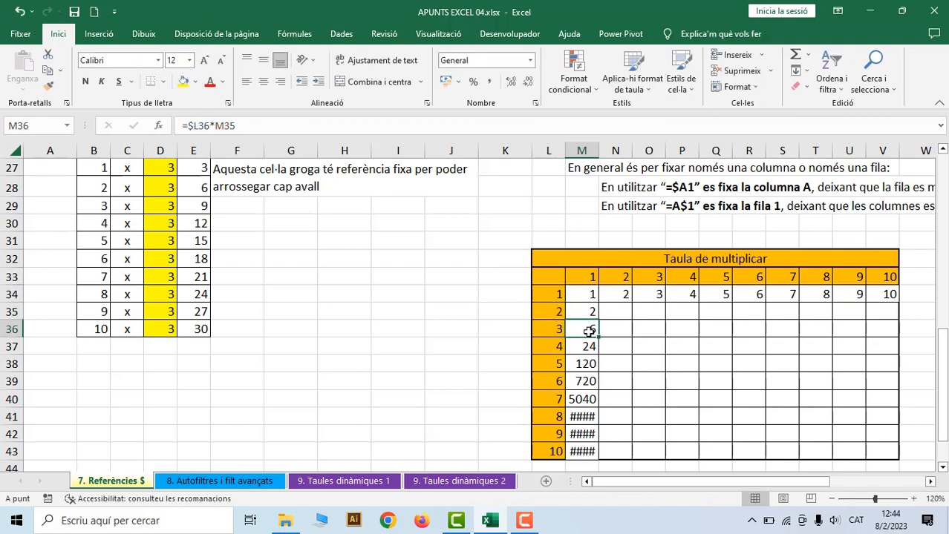
click(298, 126)
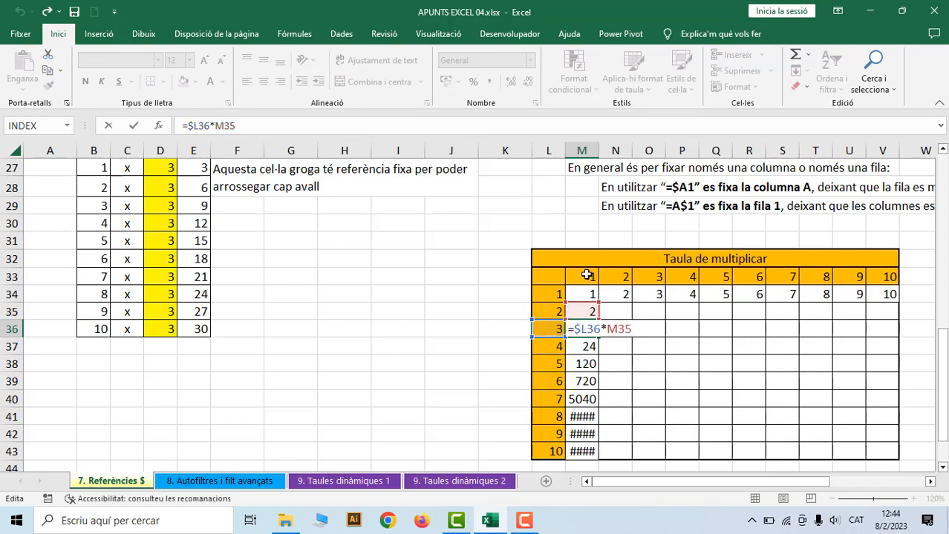
key(Return)
- Change M34 to =$L34*M$33, fixing the header row as well, and fill it through the whole table M34:V43
click(589, 296)
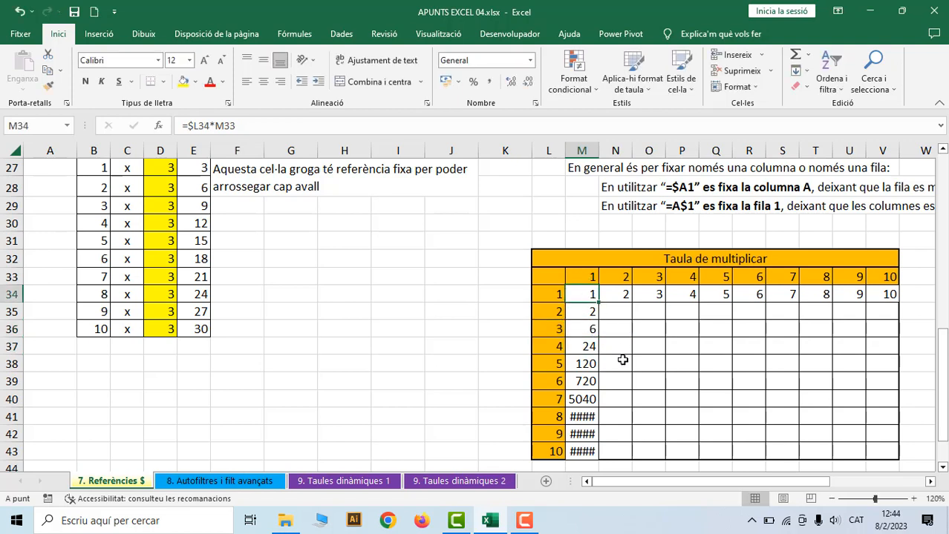
double_click(586, 296)
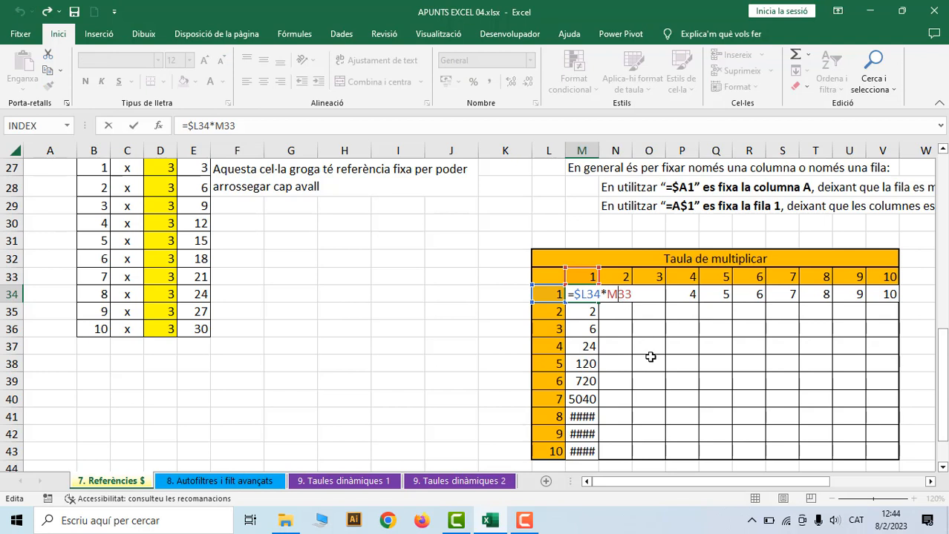
text($)
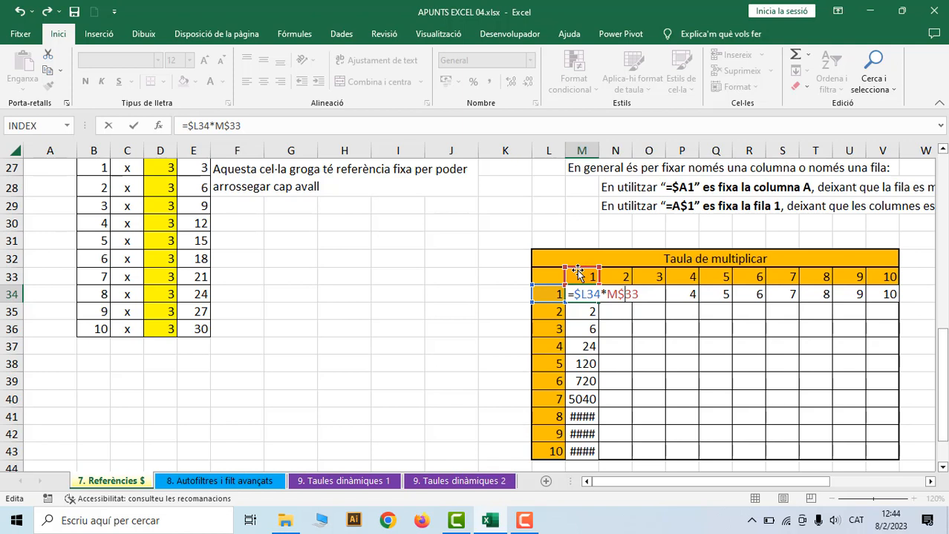
key(Return)
click(586, 294)
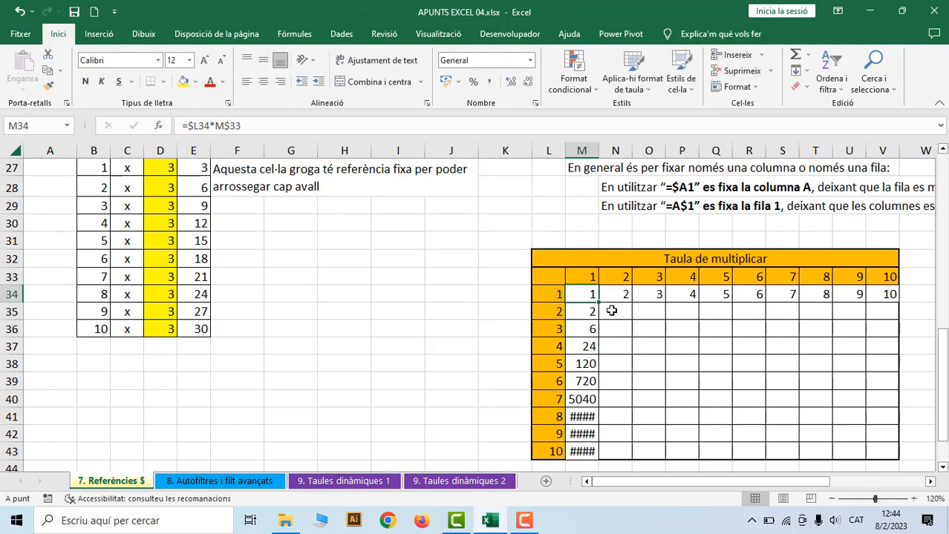
drag(599, 302, 890, 458)
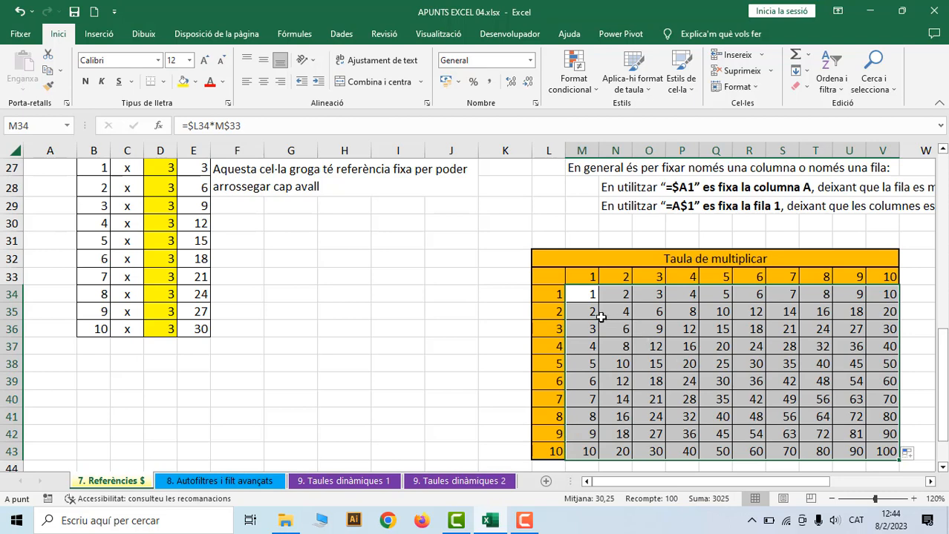
- Check the cell references of the multiplication-table formulas in M35, M36, M37 and Q38
click(598, 315)
click(290, 128)
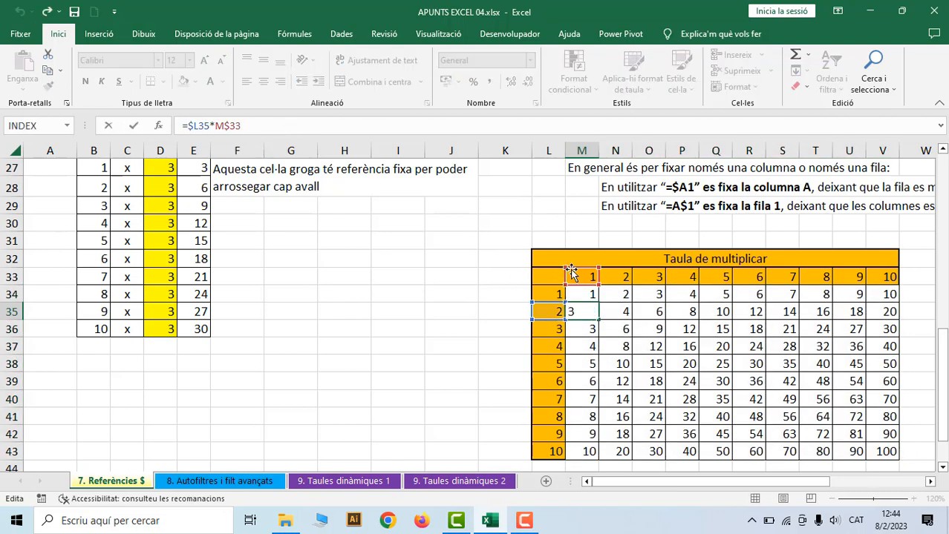
key(Return)
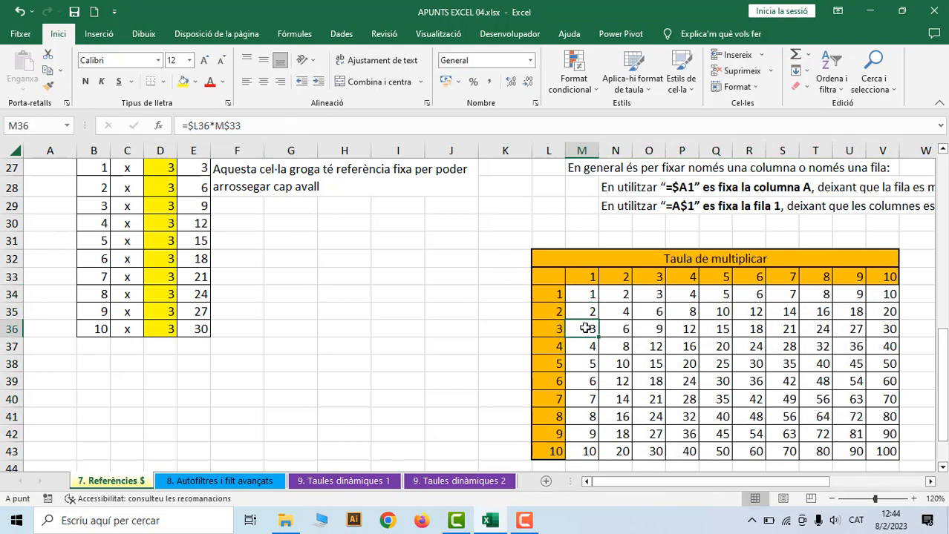
click(339, 125)
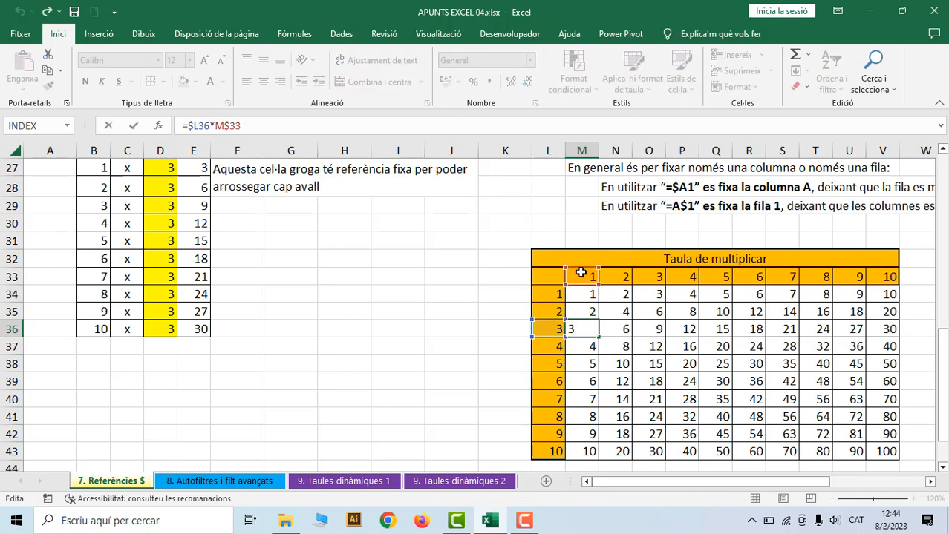
key(Return)
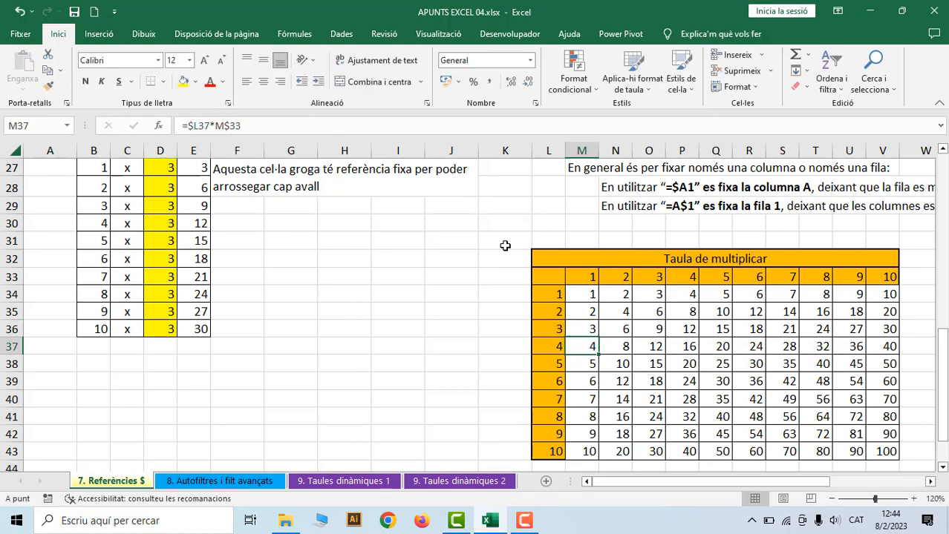
click(333, 128)
key(Return)
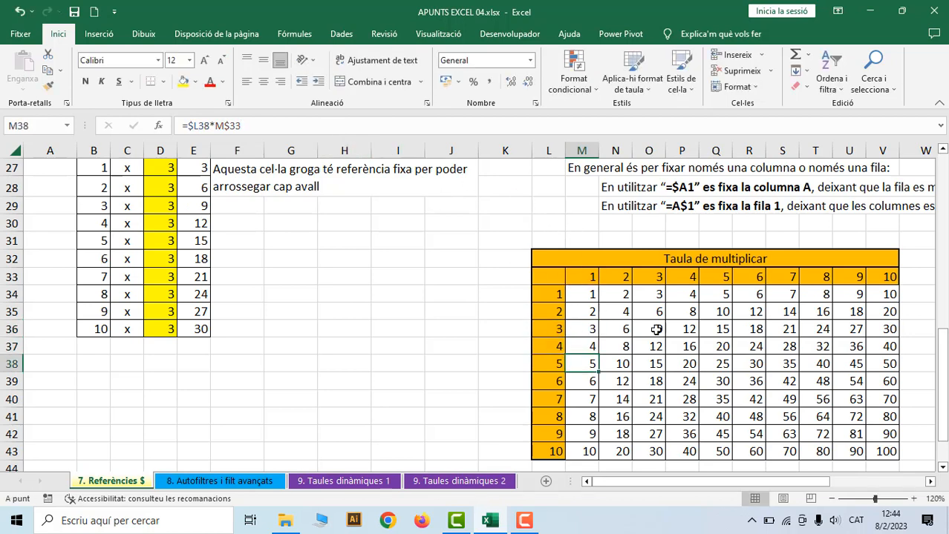
click(717, 359)
click(410, 125)
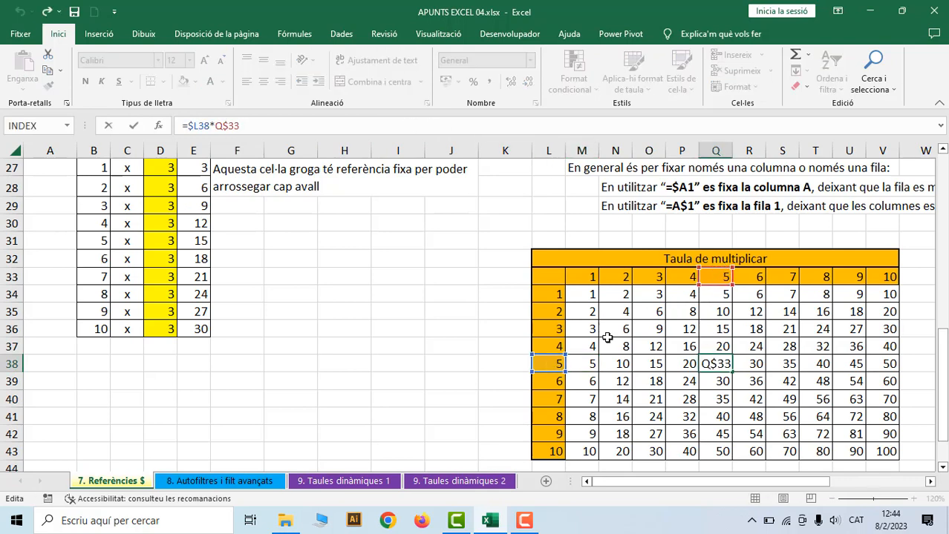
key(Return)
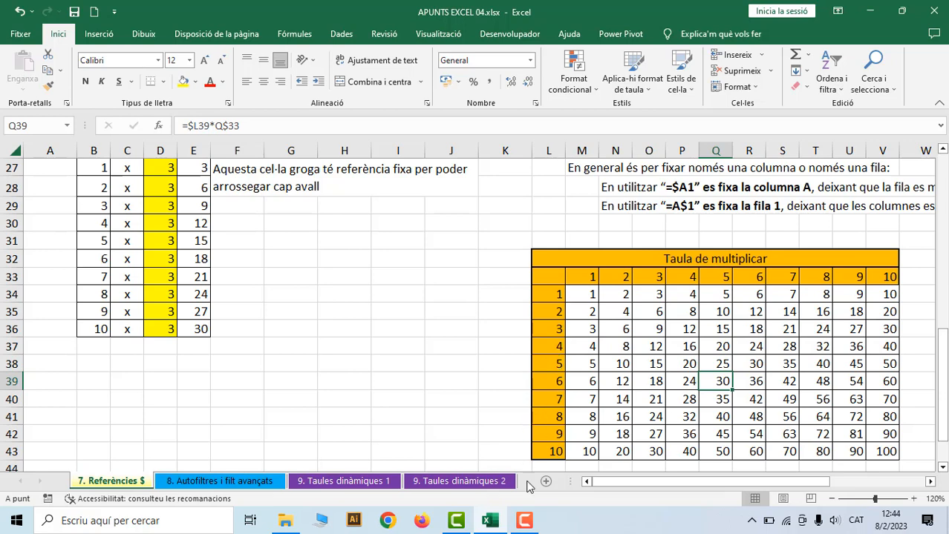
- Widen column Y of the Comissió exercise to fit its prices, and enter =Y34*Z33 in Z34
drag(611, 489, 622, 412)
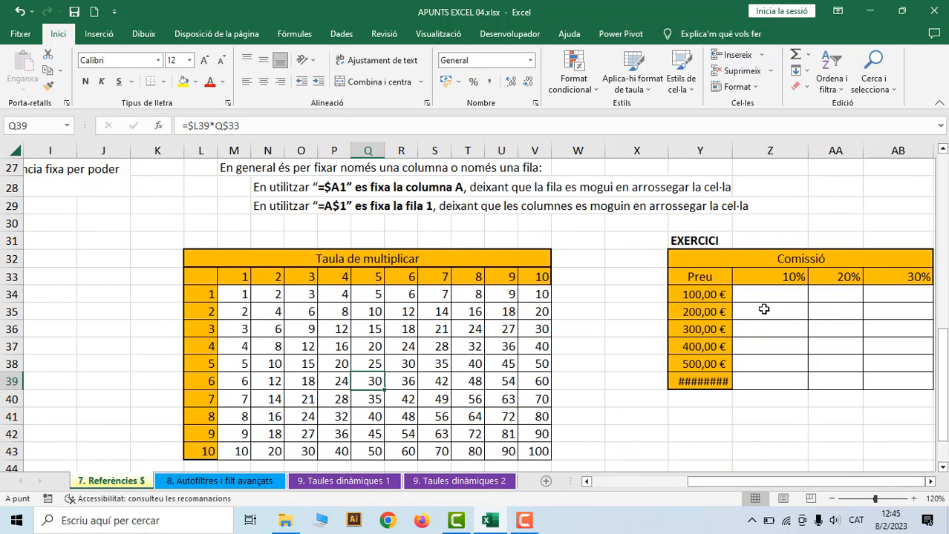
drag(732, 151, 745, 155)
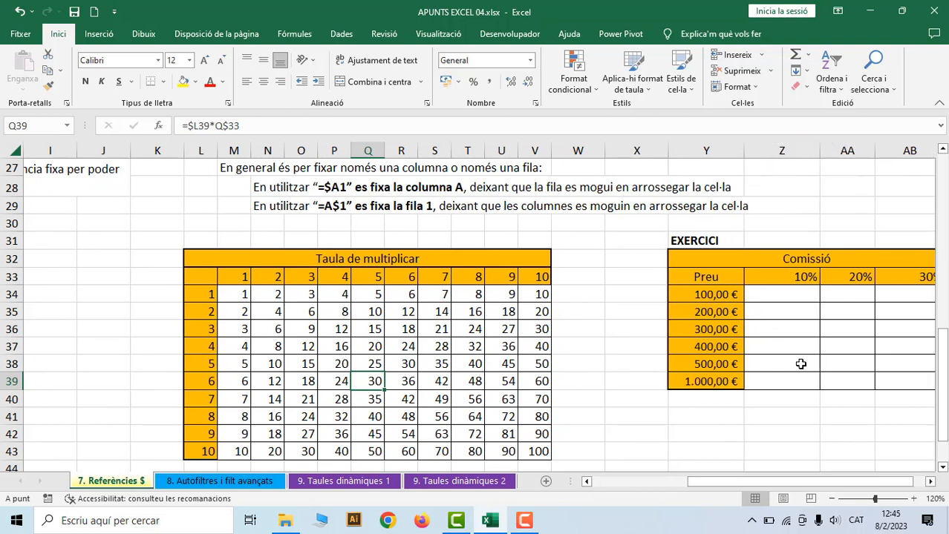
click(786, 298)
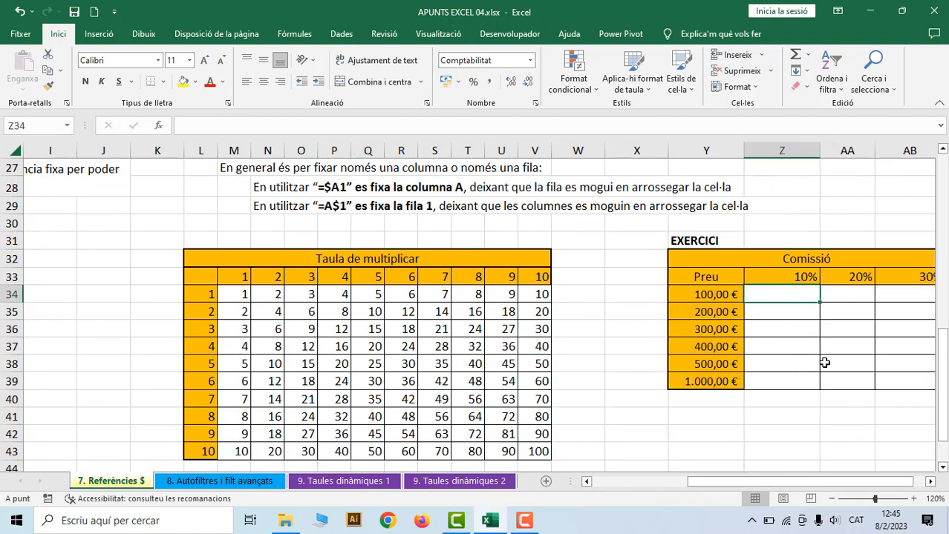
text(=)
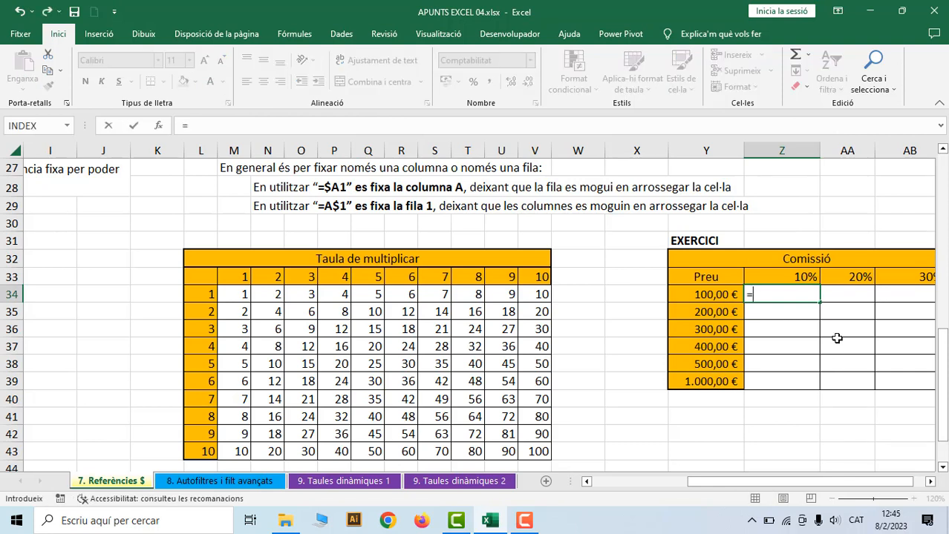
click(716, 294)
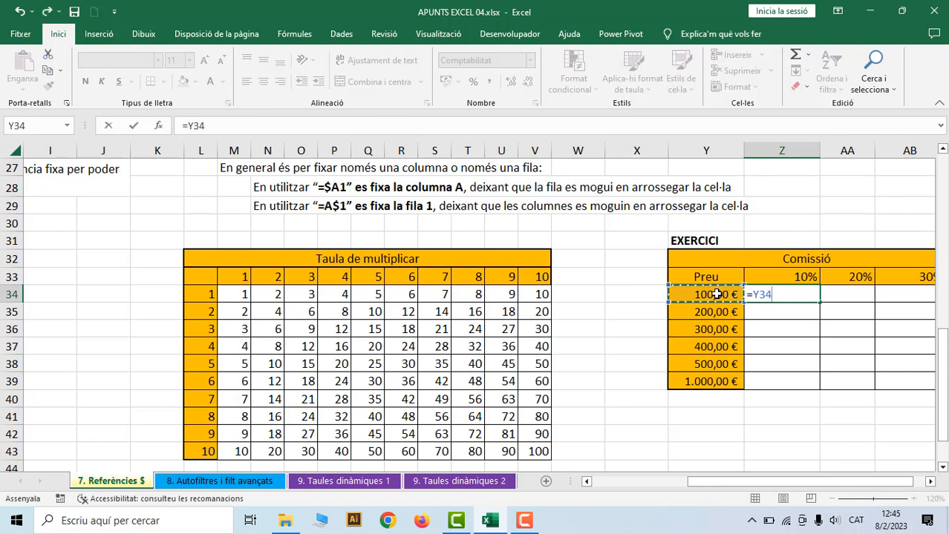
text(*)
click(758, 277)
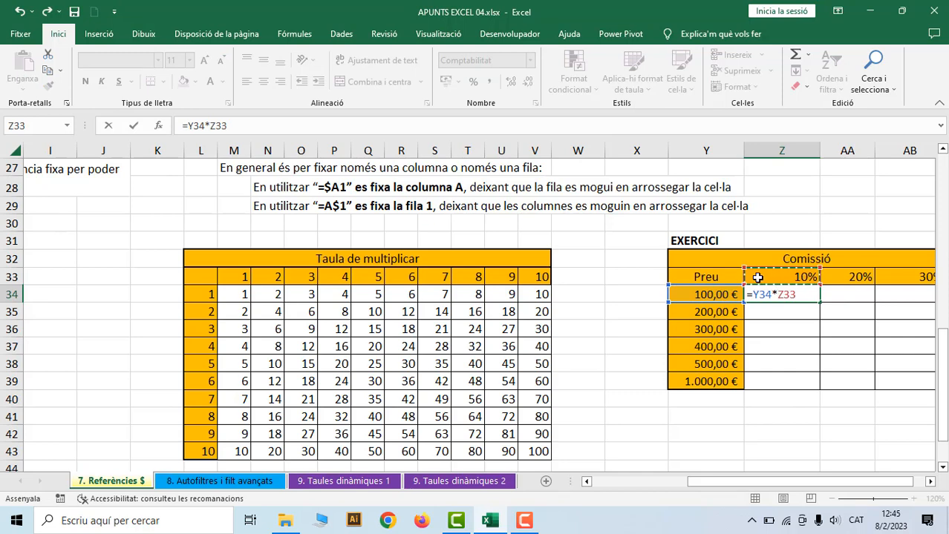
key(F4)
key(F4)
key(Return)
- Fill the relative formula from Z34 across to AB34 and check the references in Z34 and AA34
drag(686, 491, 698, 490)
click(743, 291)
drag(768, 305, 847, 298)
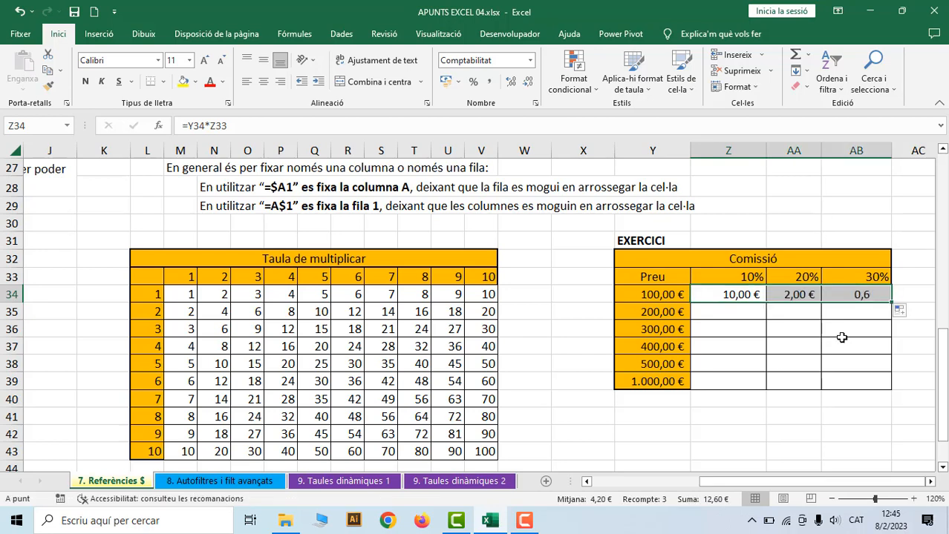
click(750, 292)
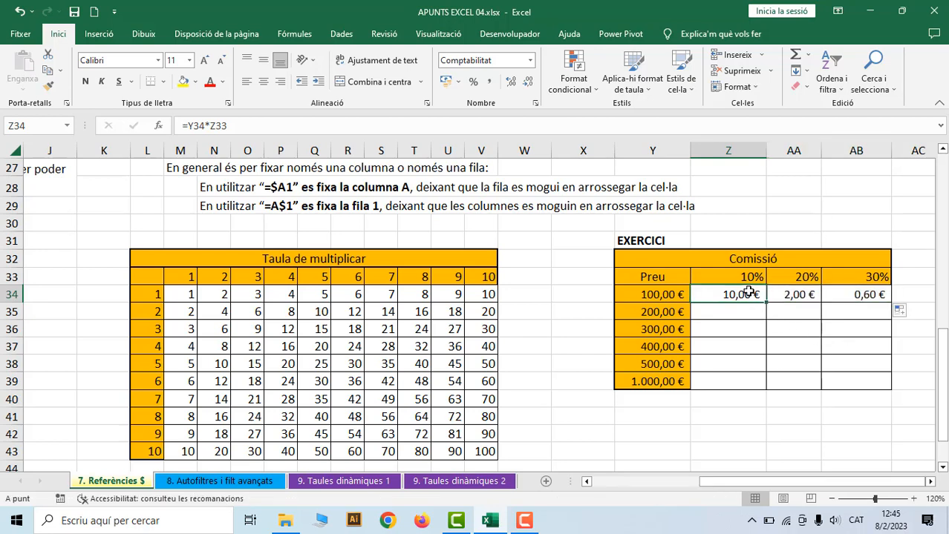
click(297, 127)
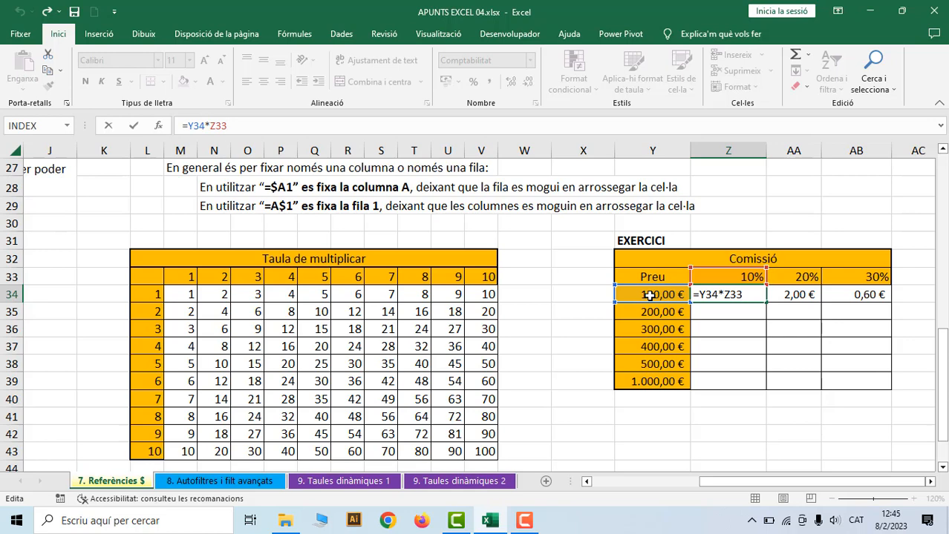
key(Return)
click(798, 294)
click(295, 132)
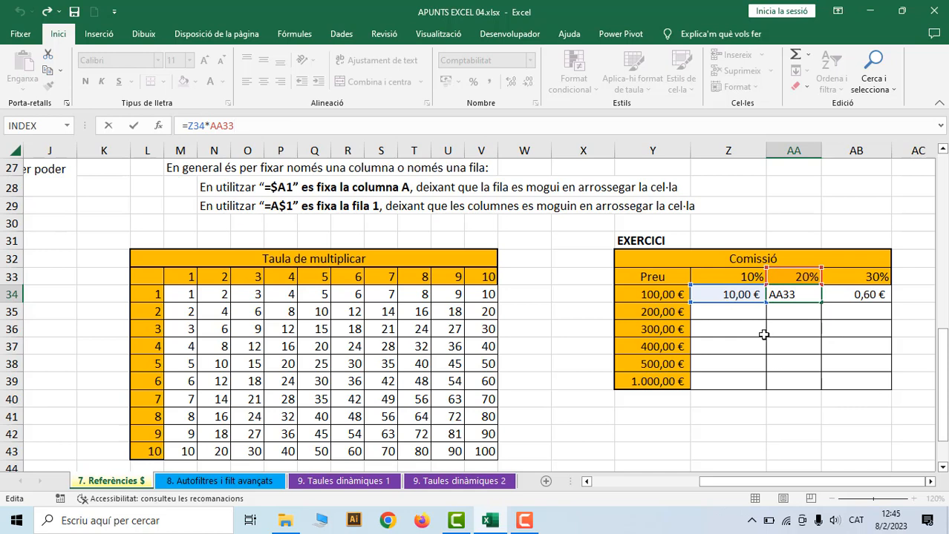
key(Return)
- Fix the price column by changing Z34 to =$Y34*Z33, and fill the formula across to AB34
click(658, 294)
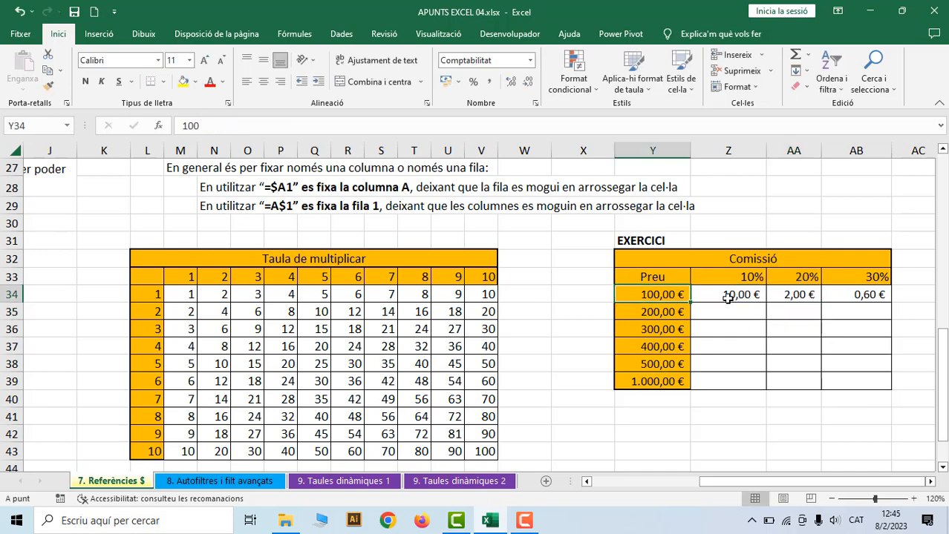
click(705, 297)
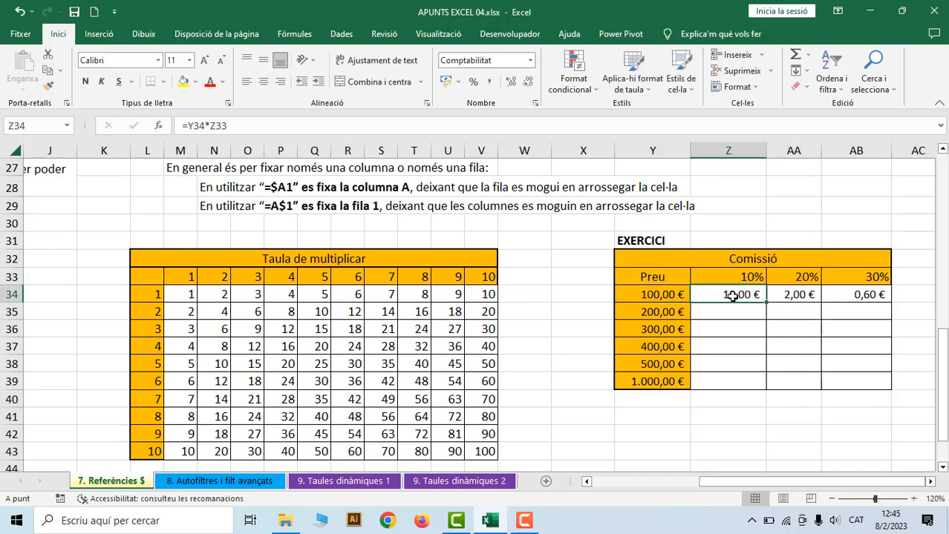
double_click(731, 295)
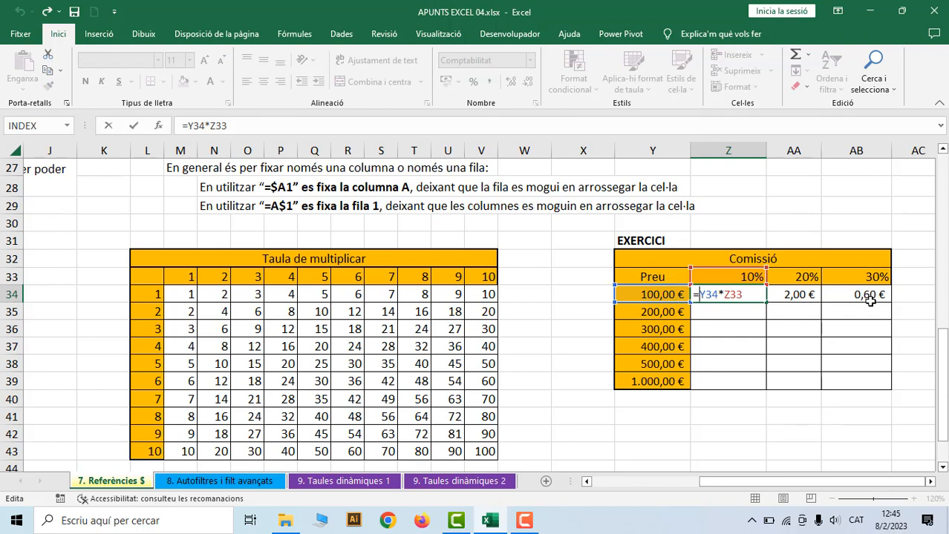
text($)
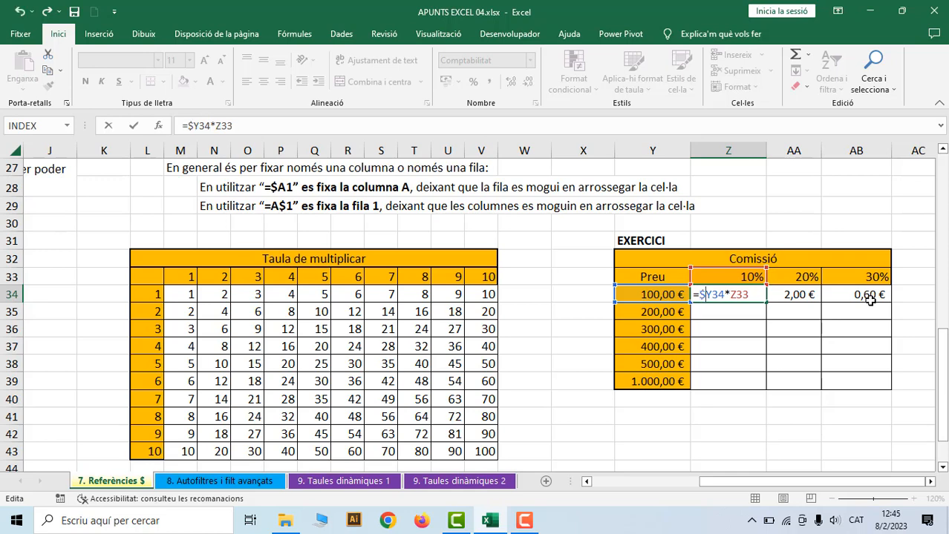
key(Return)
key(Up)
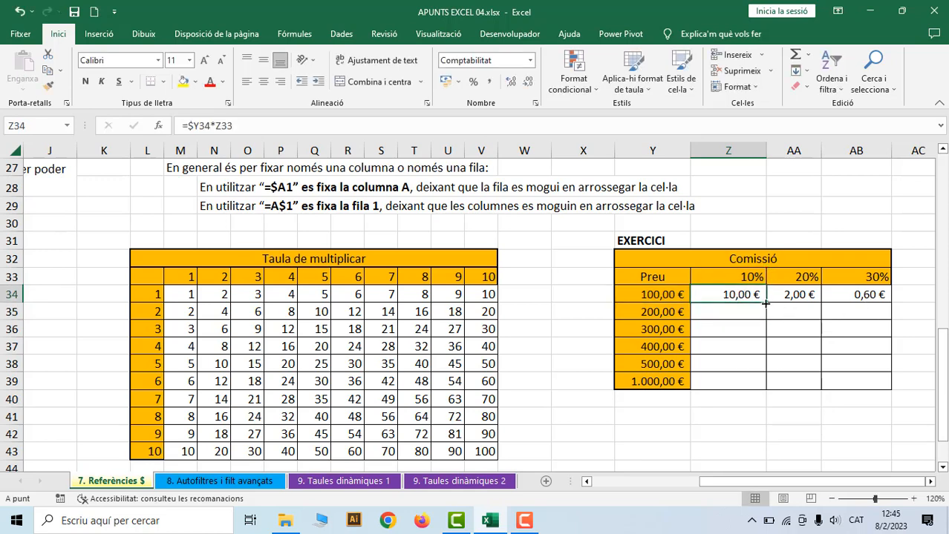
drag(765, 303, 876, 296)
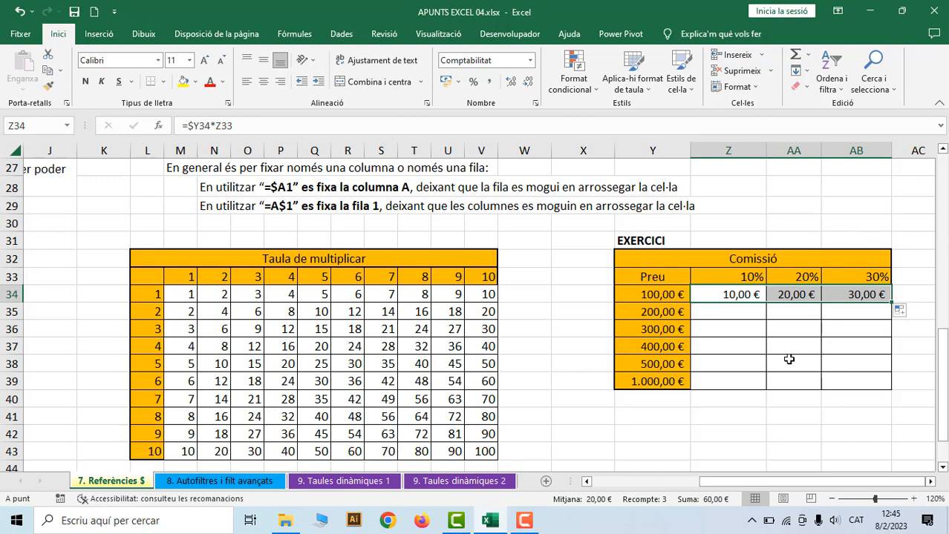
- Try filling the formula from Z34 down to Z39, check the references in Z35, and clear Z35:Z39
click(719, 296)
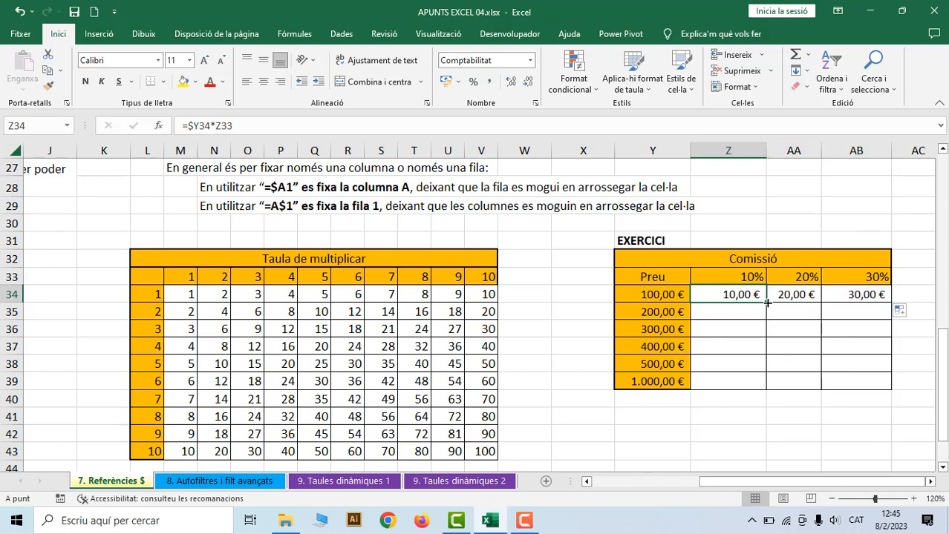
drag(767, 302, 765, 382)
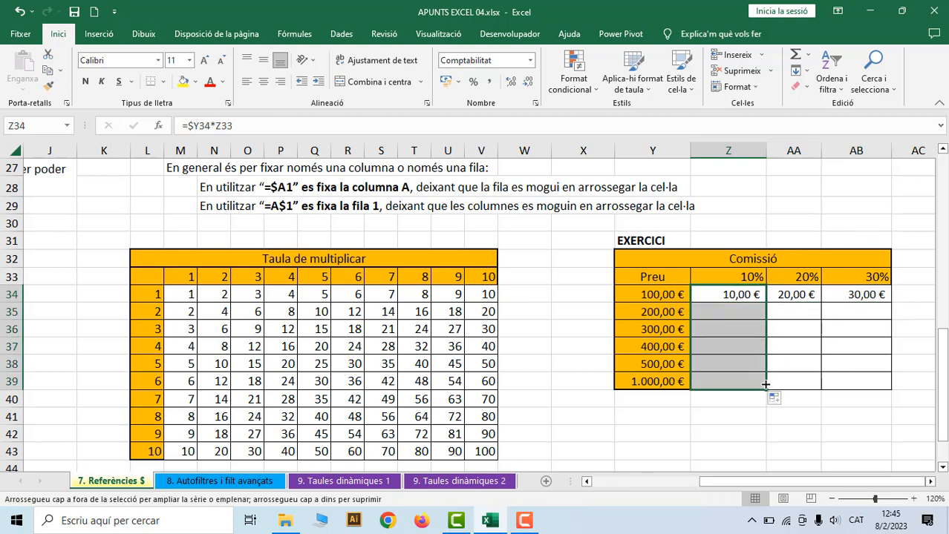
click(739, 317)
click(272, 123)
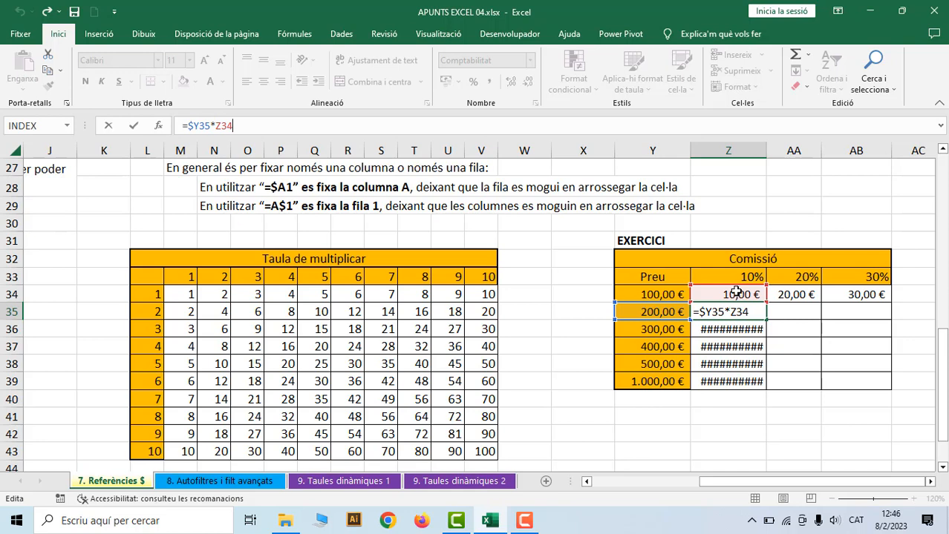
key(Return)
click(735, 294)
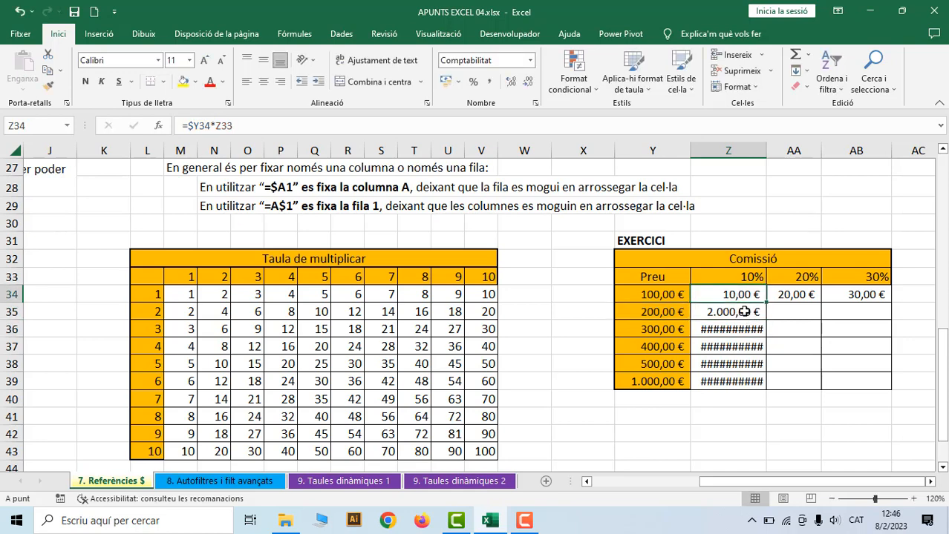
drag(744, 311, 735, 381)
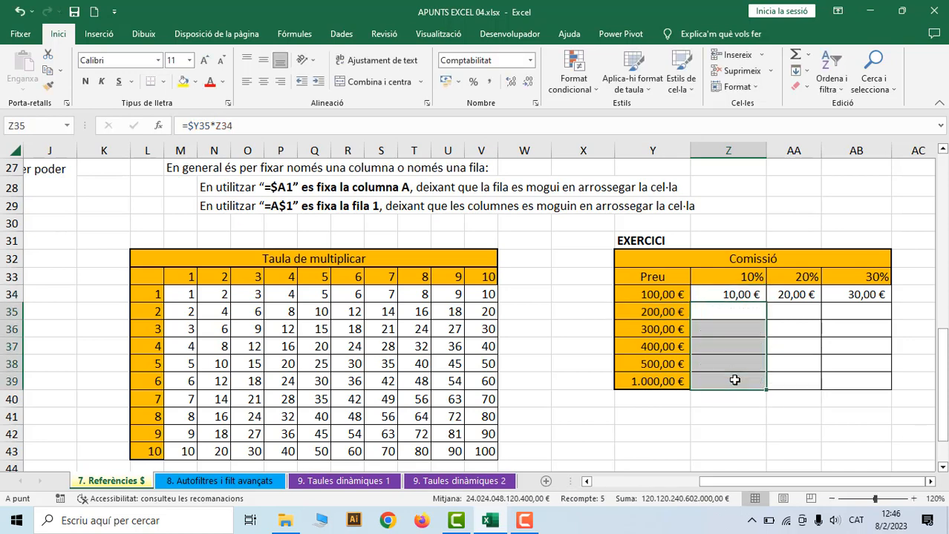
- Fix the percentage header row as well by changing the formula in Z34 to =$Y34*Z$33
click(731, 295)
click(281, 127)
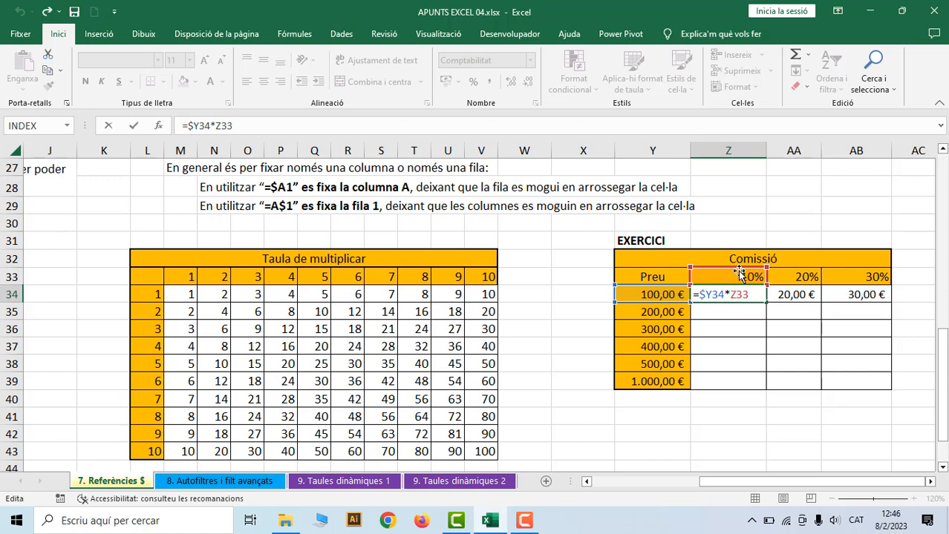
text($)
key(Return)
click(749, 295)
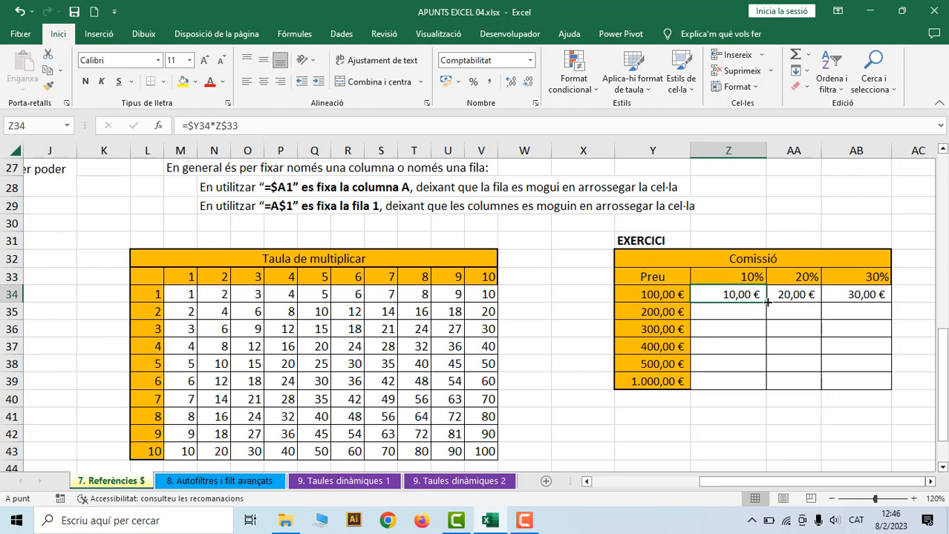
- Fill the mixed-reference formula from Z34 through the whole range Z34:AB39 and autofit column AA
drag(767, 302, 891, 389)
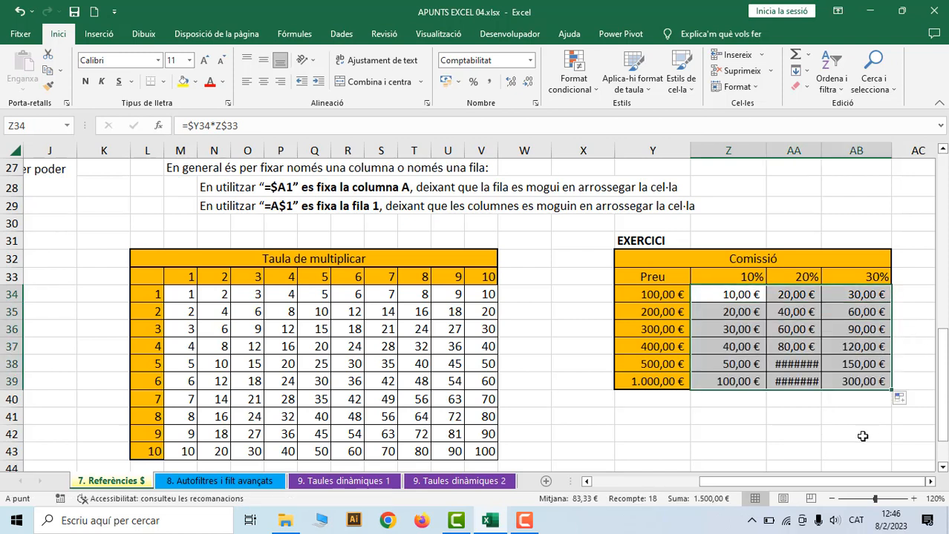
double_click(821, 151)
click(802, 435)
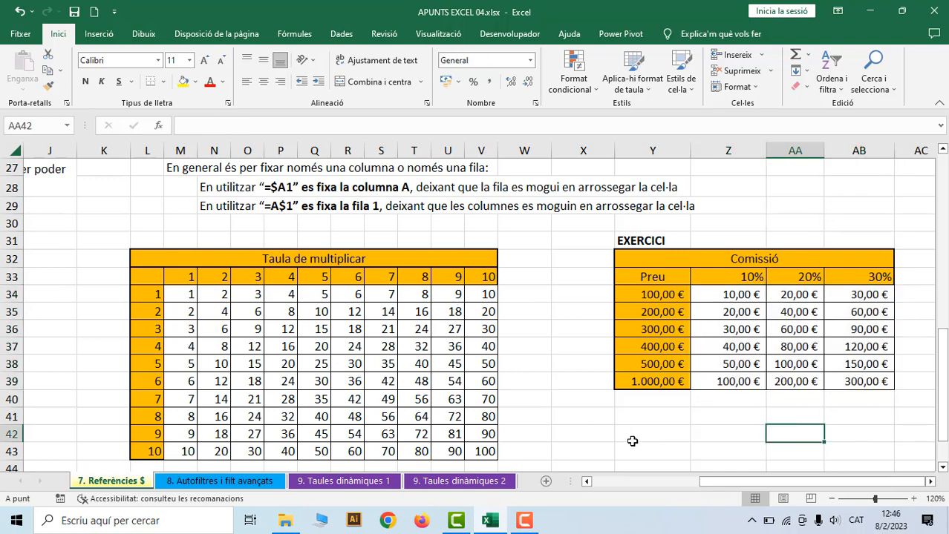